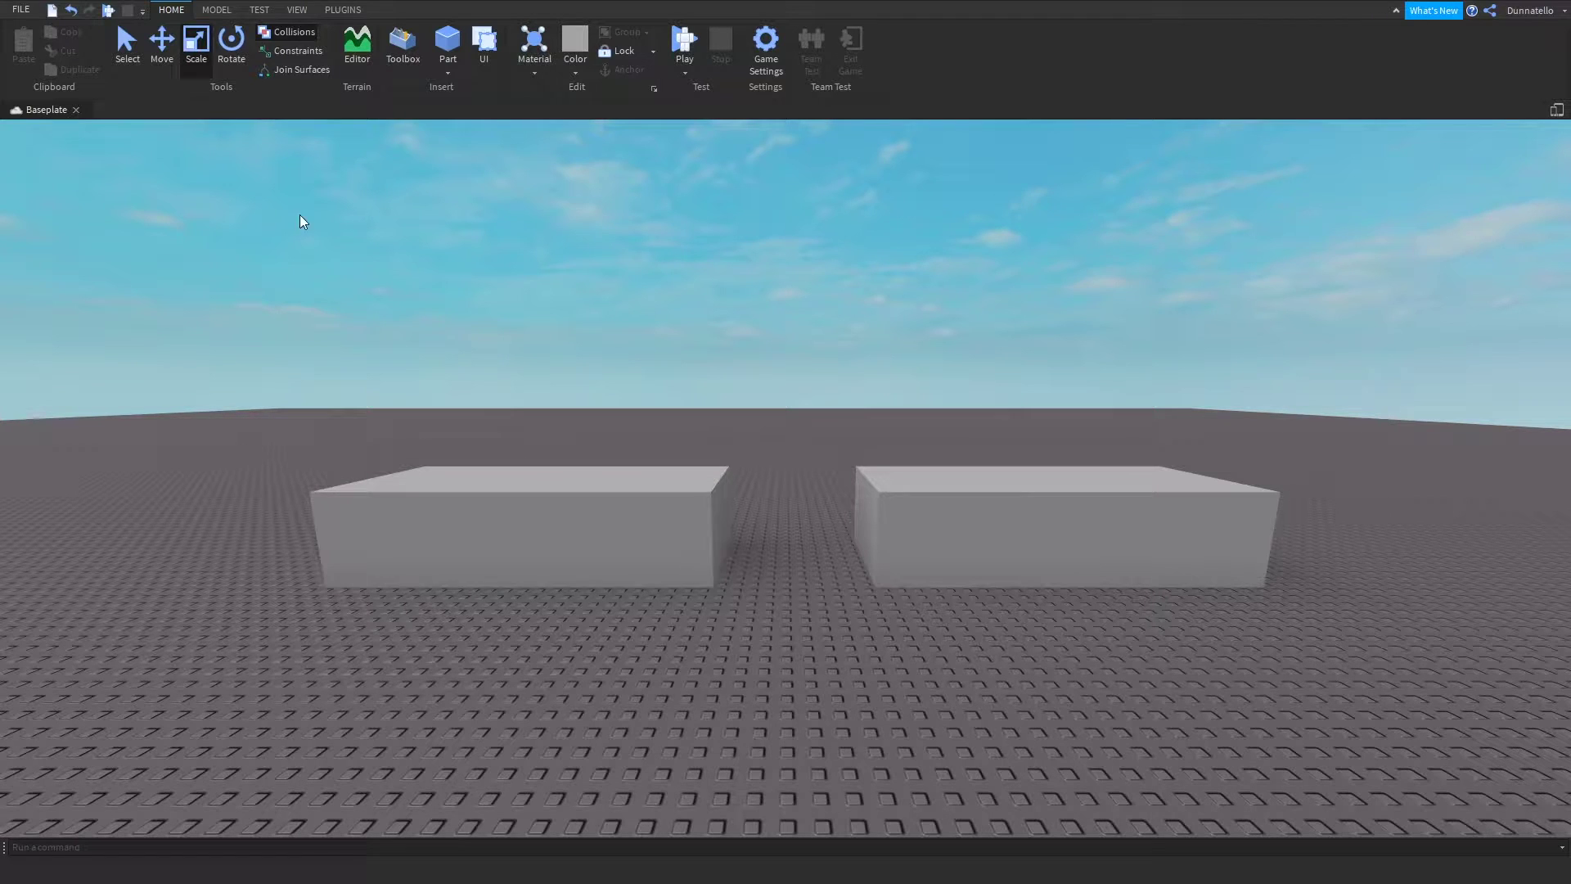
# Step: Show the Explorer and Properties windows in the workspace
pyautogui.click(217, 9)
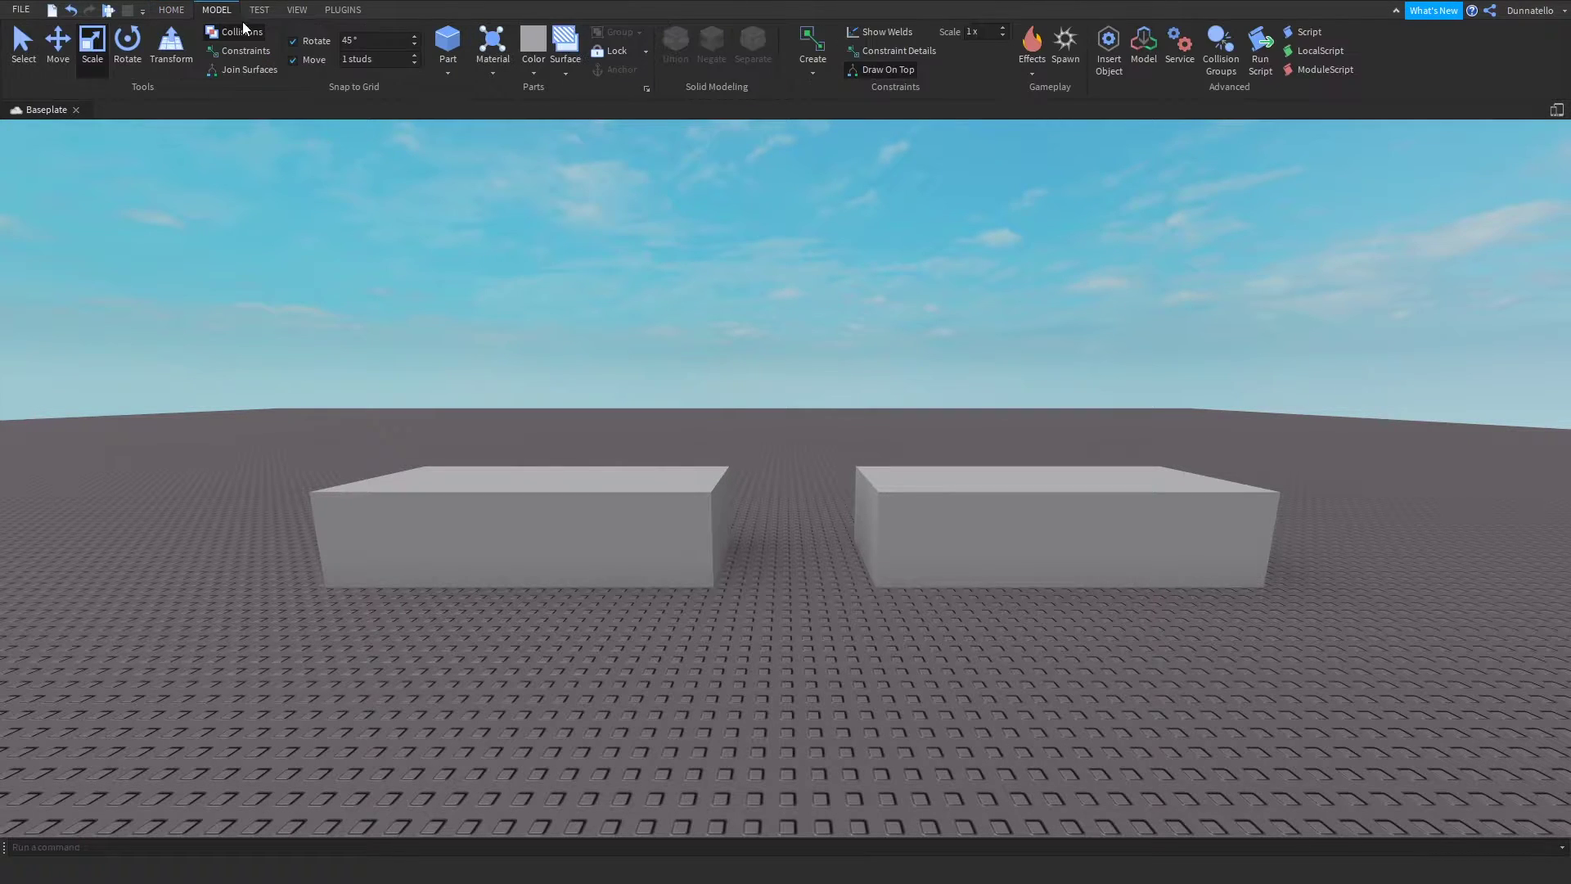
pyautogui.click(171, 9)
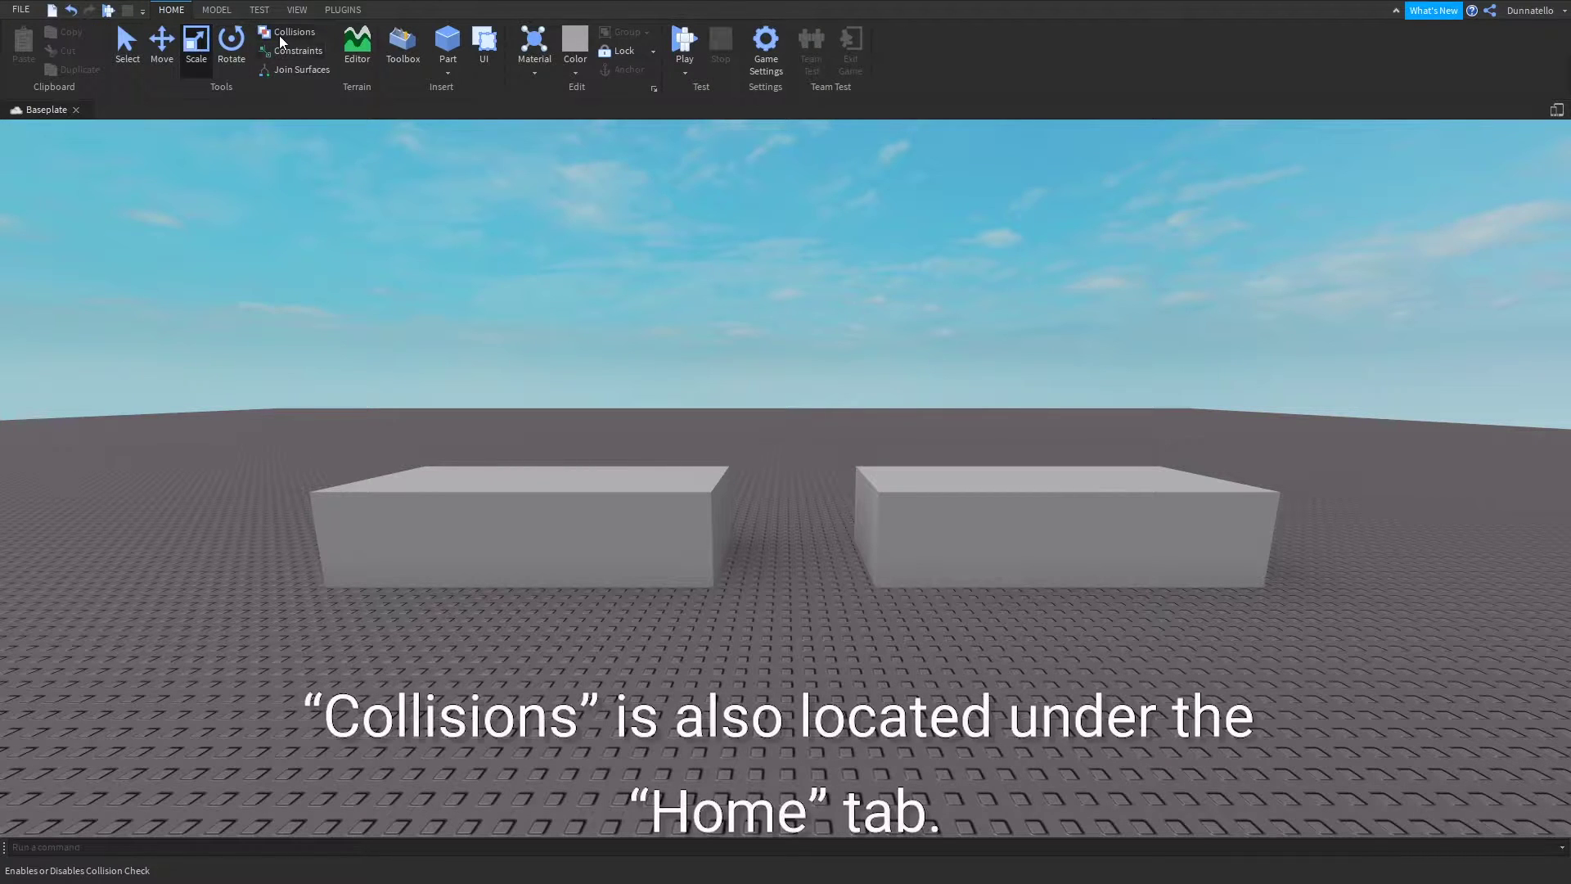
pyautogui.click(288, 10)
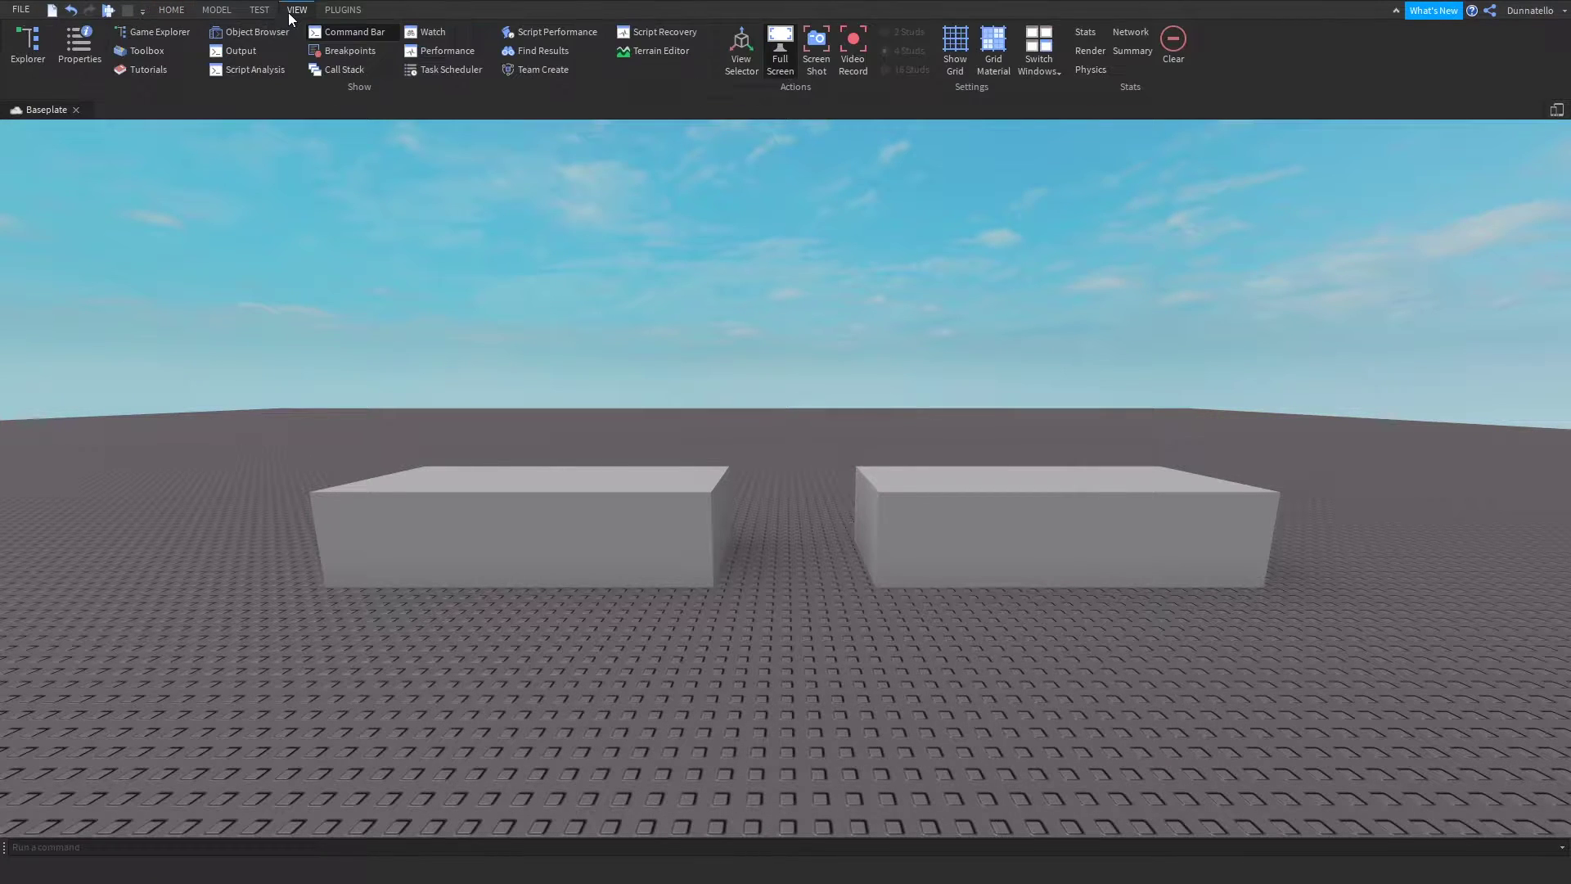
pyautogui.click(36, 56)
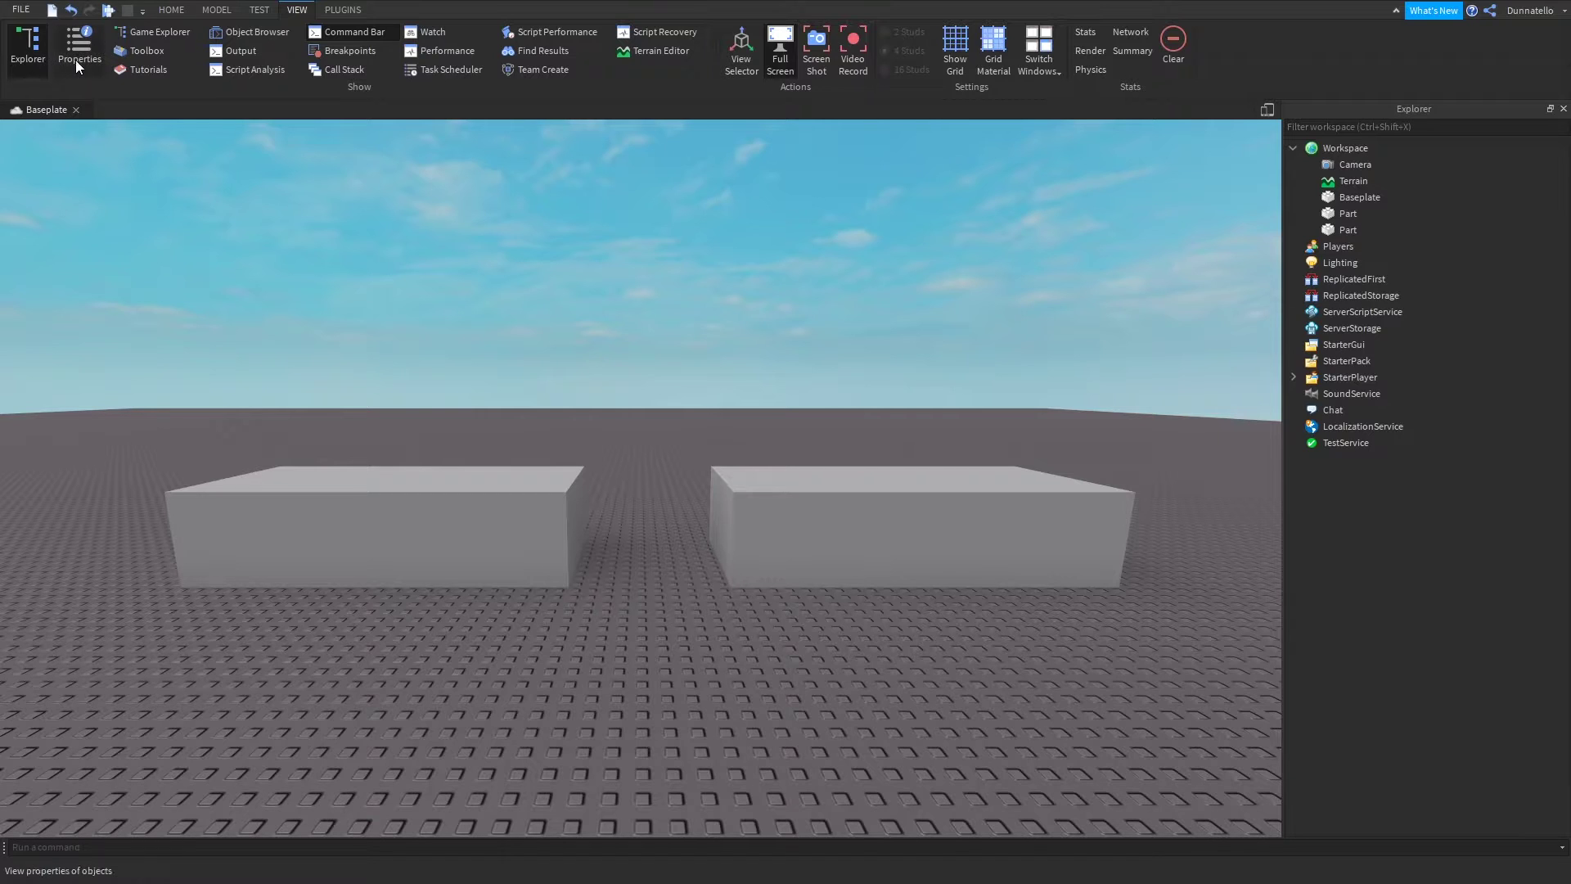
pyautogui.click(76, 61)
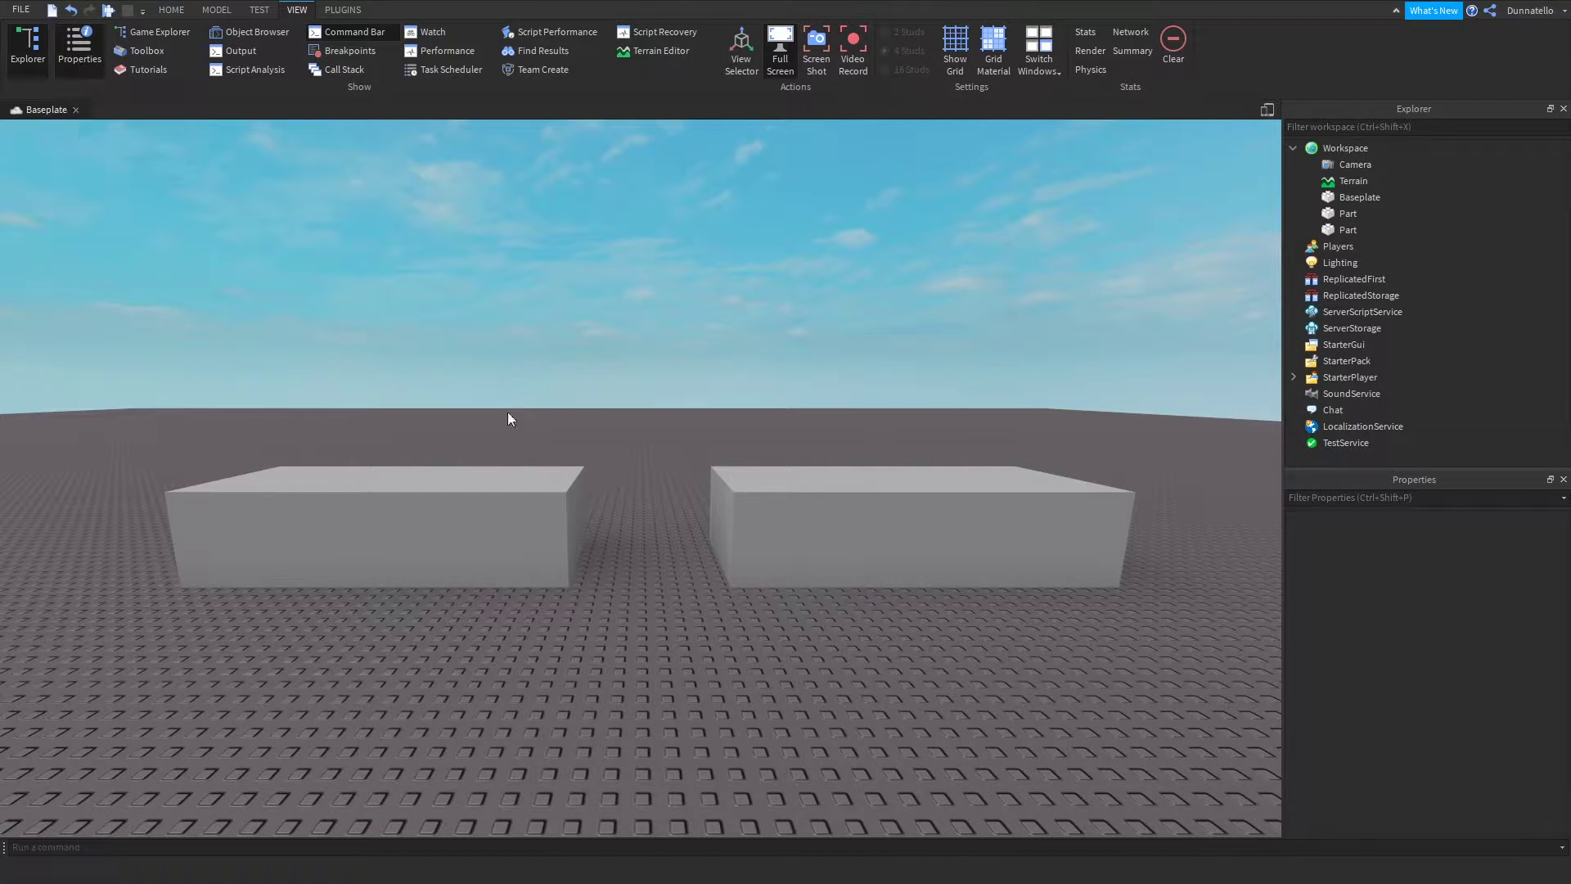
# Step: Select the right-hand grey block and rename it Part1
pyautogui.click(757, 526)
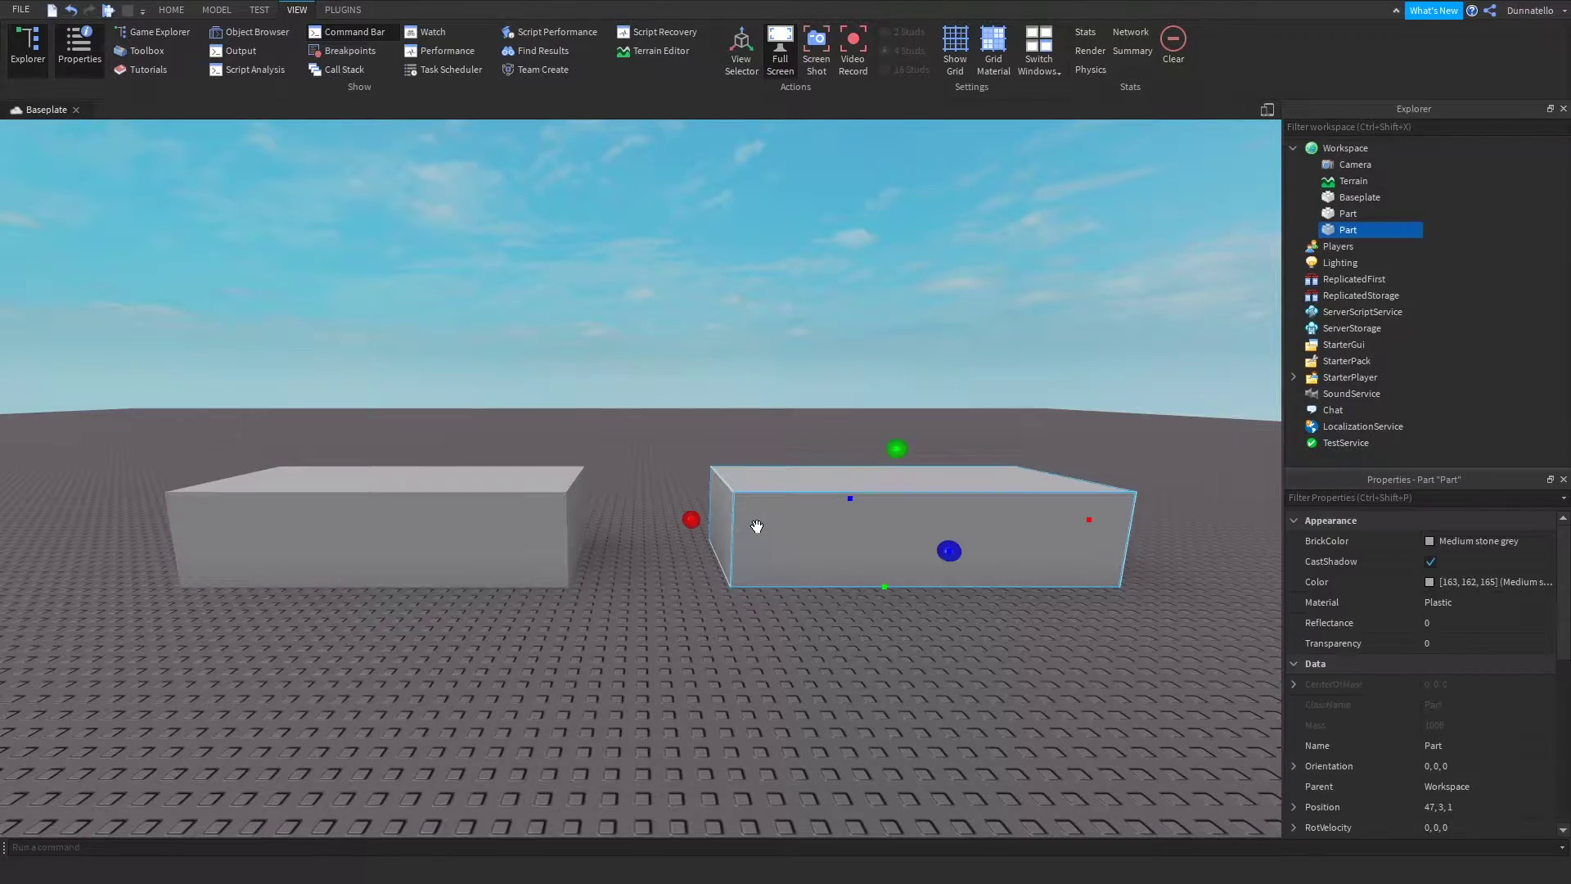
pyautogui.moveTo(854, 607); pyautogui.dragTo(853, 603, button='right')
pyautogui.press('d')
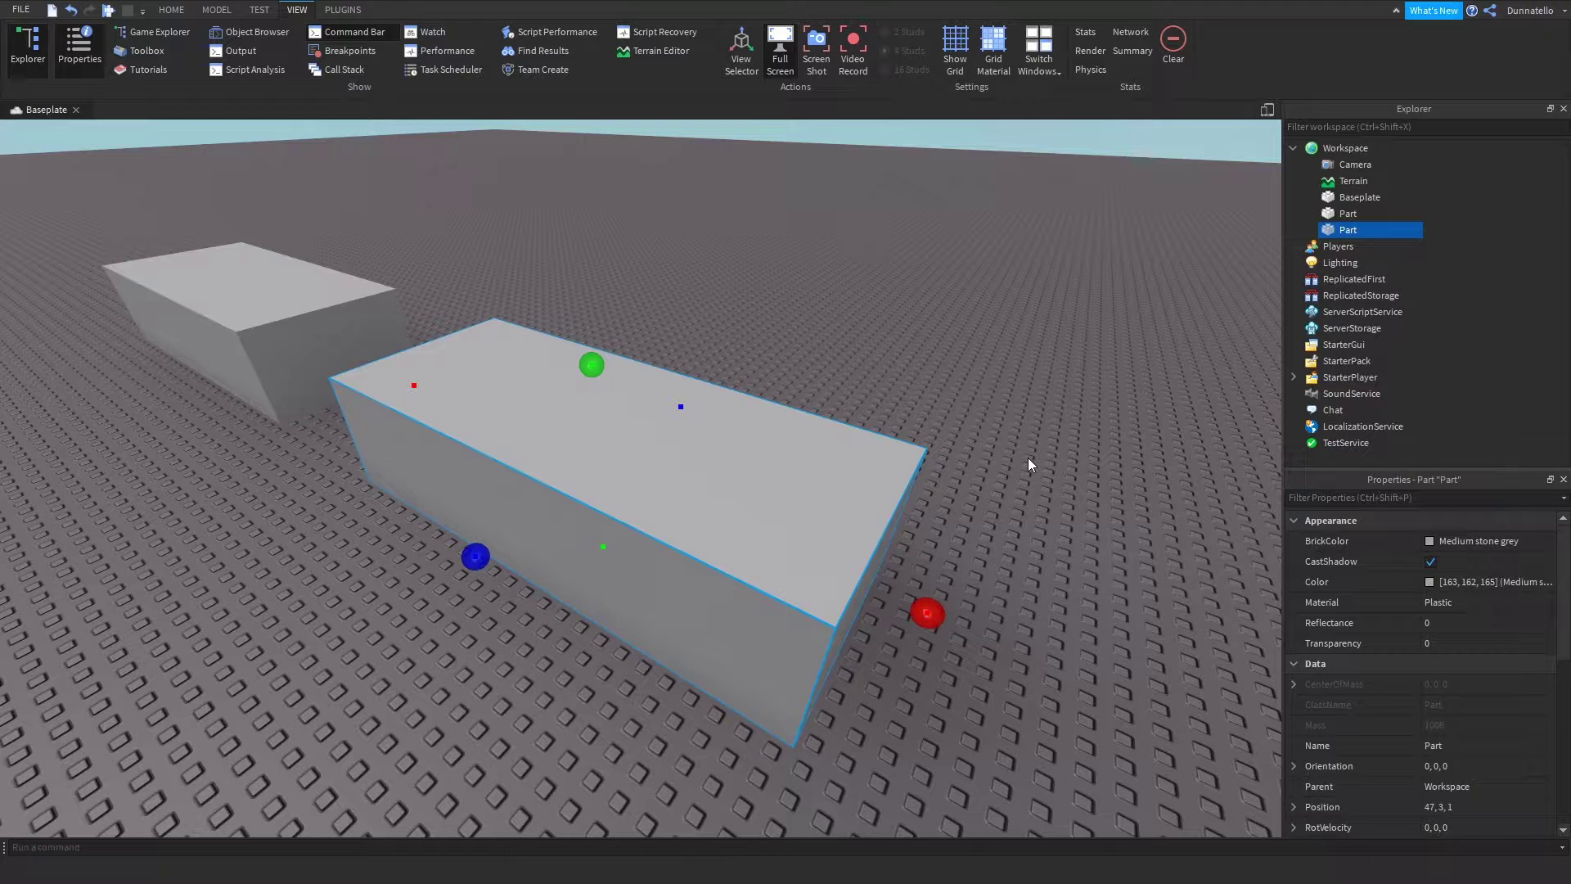
pyautogui.click(1449, 746)
pyautogui.write('1')
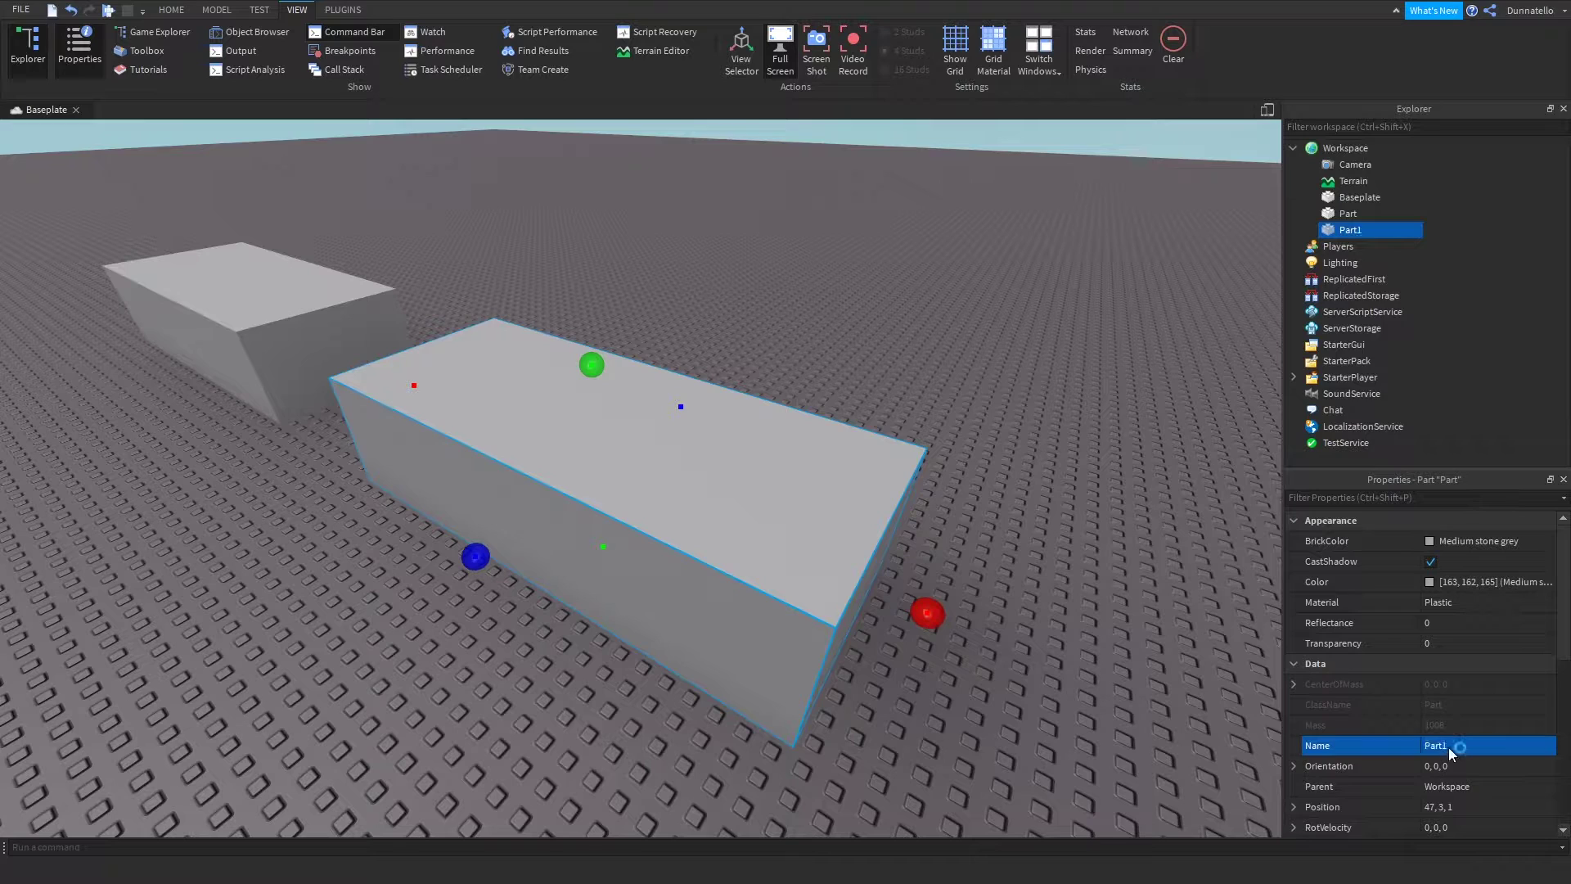
pyautogui.press('Return')
# Step: Duplicate Part1 in place and rename the copy Part2
pyautogui.hotkey('ctrl', 'd')
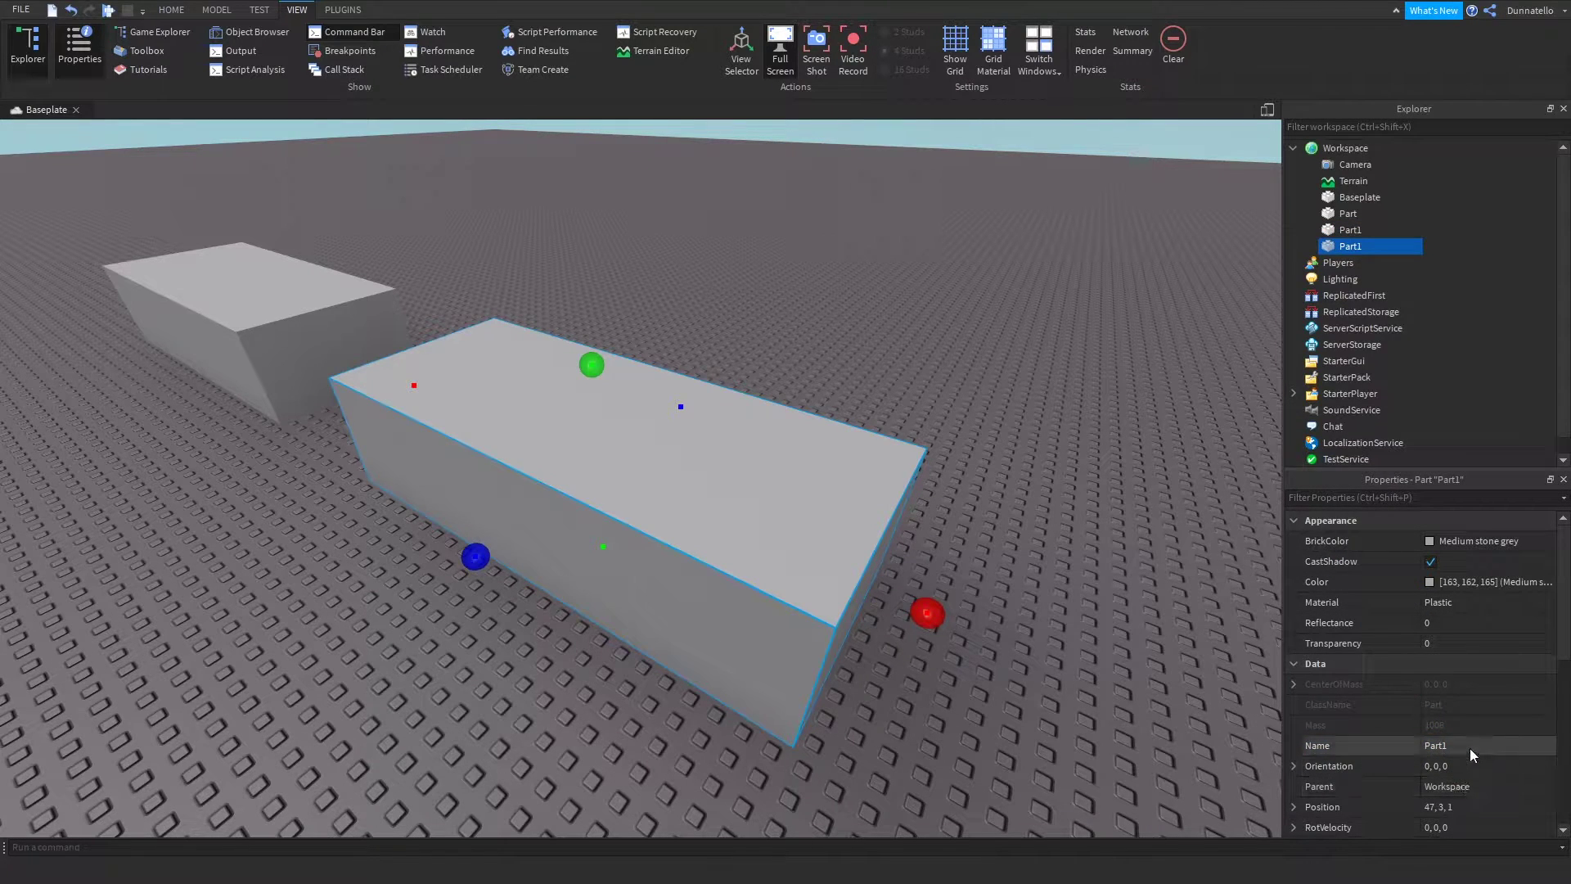
pyautogui.click(1465, 746)
pyautogui.write('Part2')
pyautogui.press('Return')
# Step: Duplicate Part2 in place and rename the copy Part3
pyautogui.hotkey('ctrl', 'd')
pyautogui.click(1465, 746)
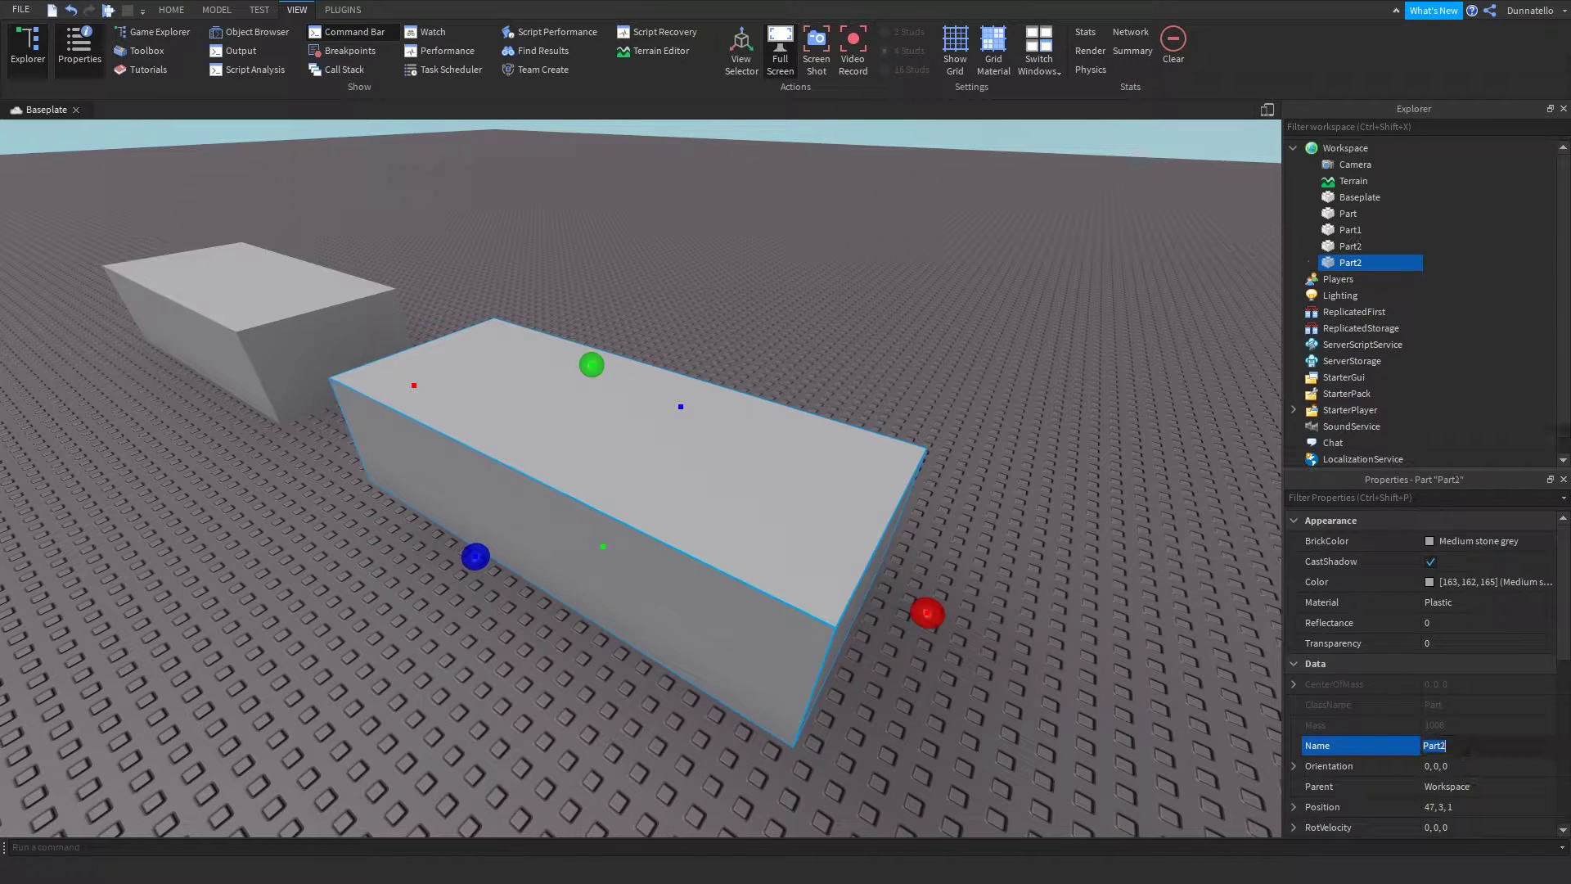
pyautogui.click(1465, 747)
pyautogui.press('Return')
# Step: Reduce Part1's X and Y size by 1 each, giving a size of 23, 5, 10
pyautogui.press('d')
pyautogui.moveTo(1120, 699); pyautogui.dragTo(1119, 699, button='right')
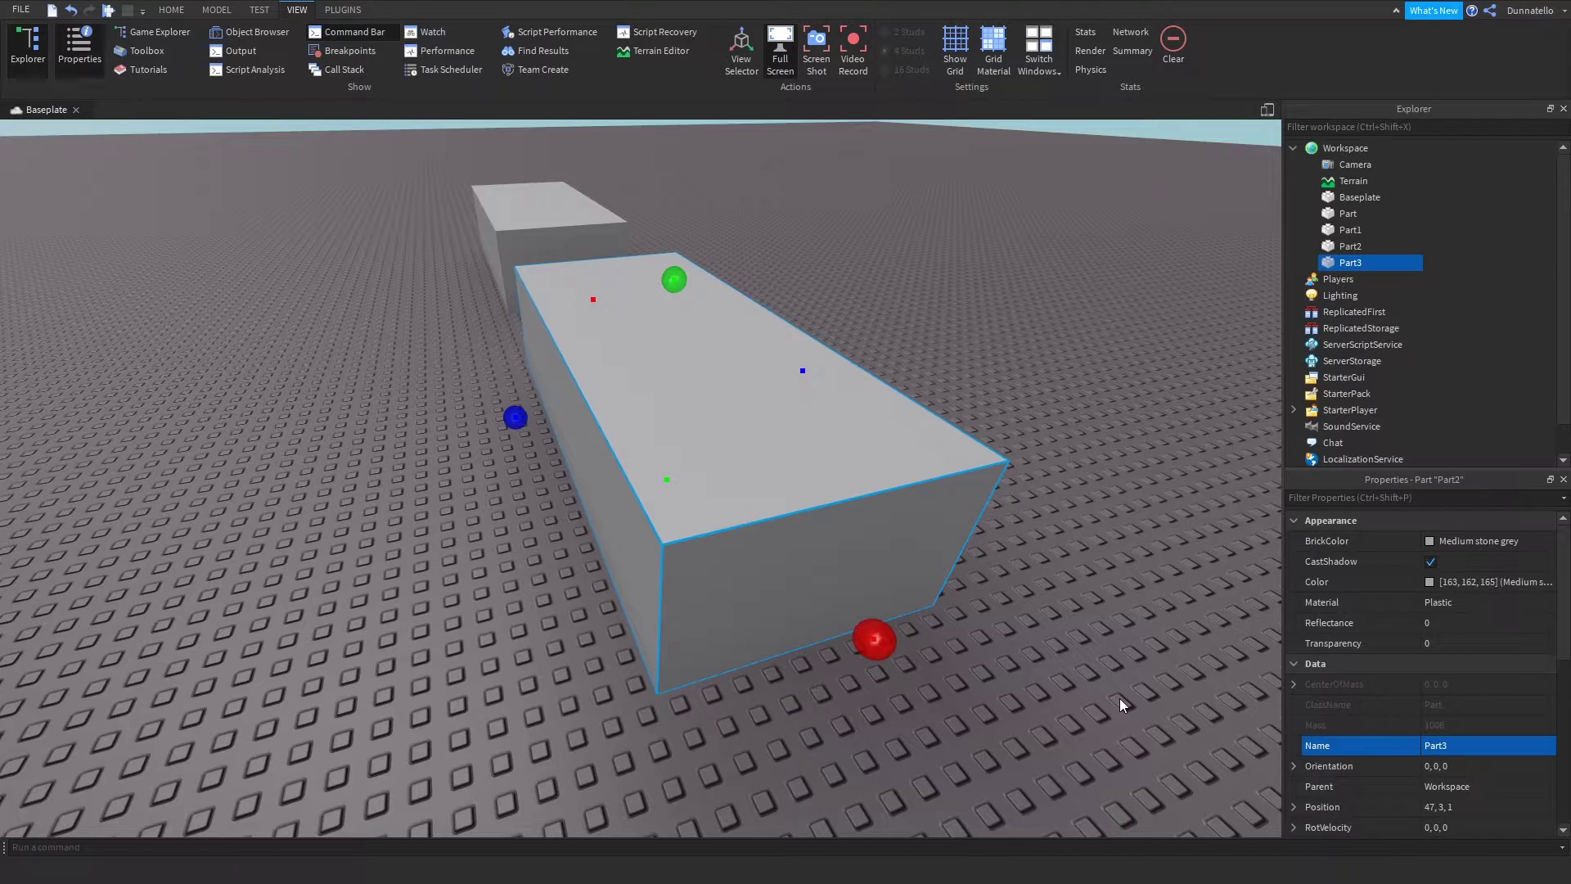
pyautogui.moveTo(1120, 698); pyautogui.dragTo(1121, 698, button='right')
pyautogui.click(1350, 230)
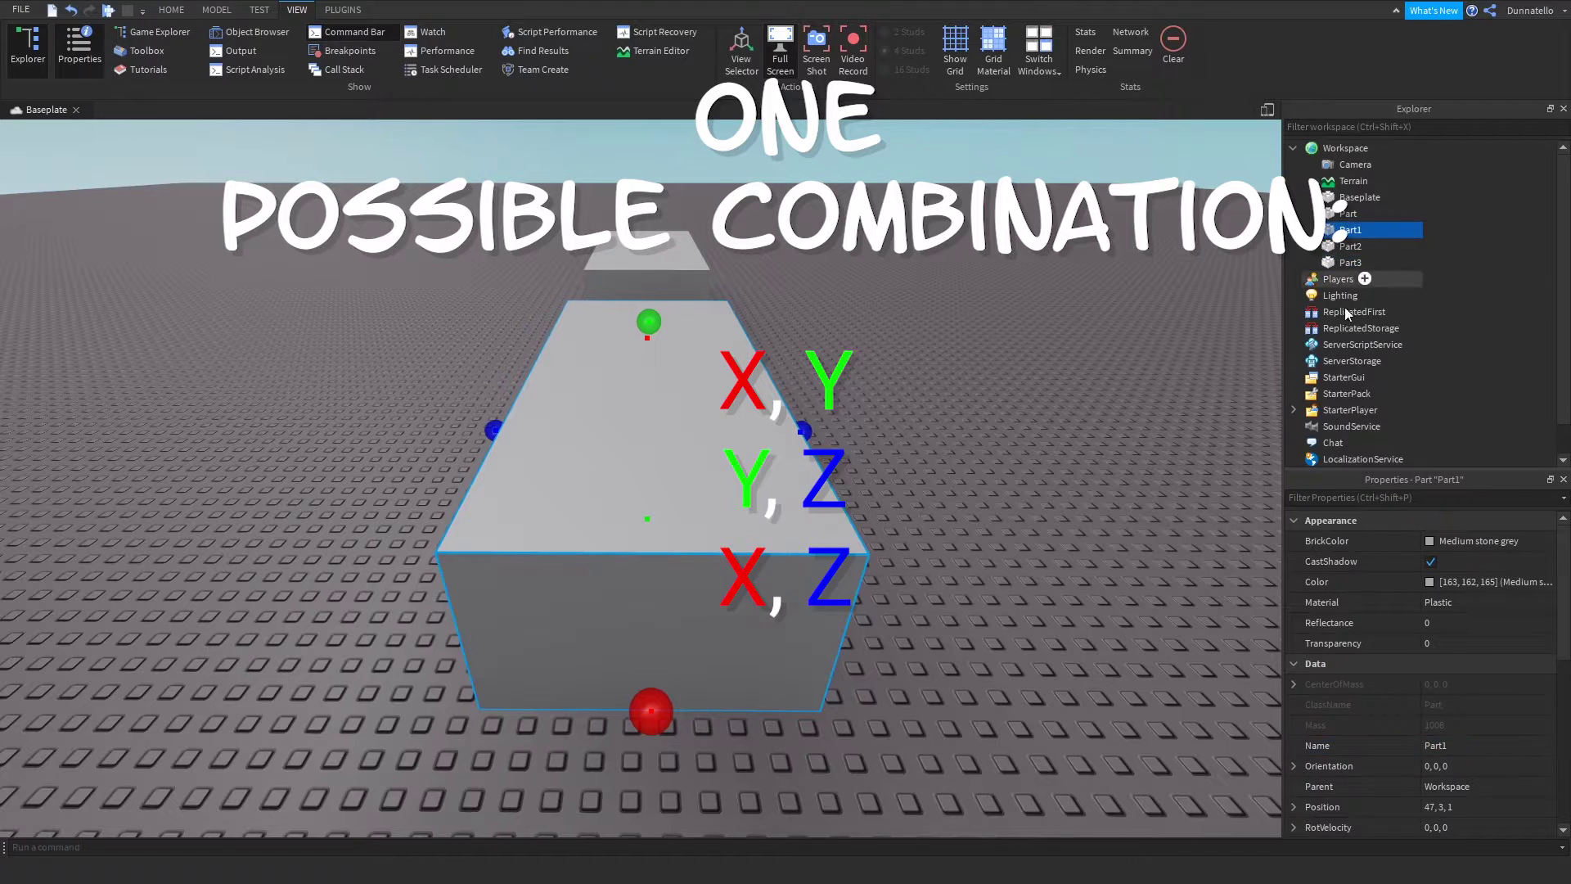
pyautogui.scroll(-6, 1418, 803)
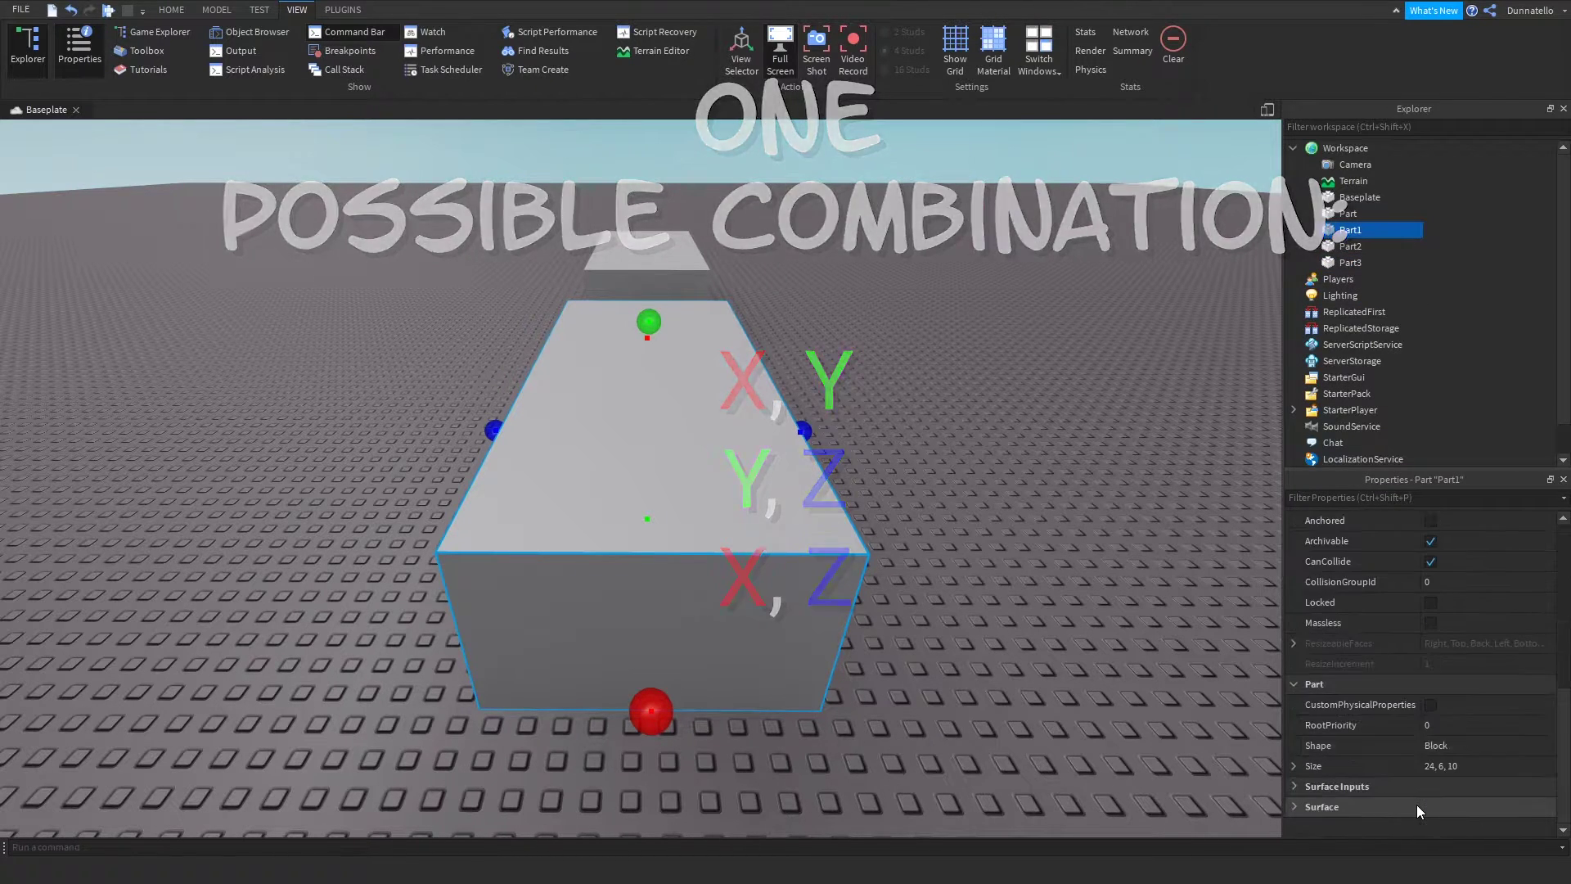
pyautogui.click(1435, 765)
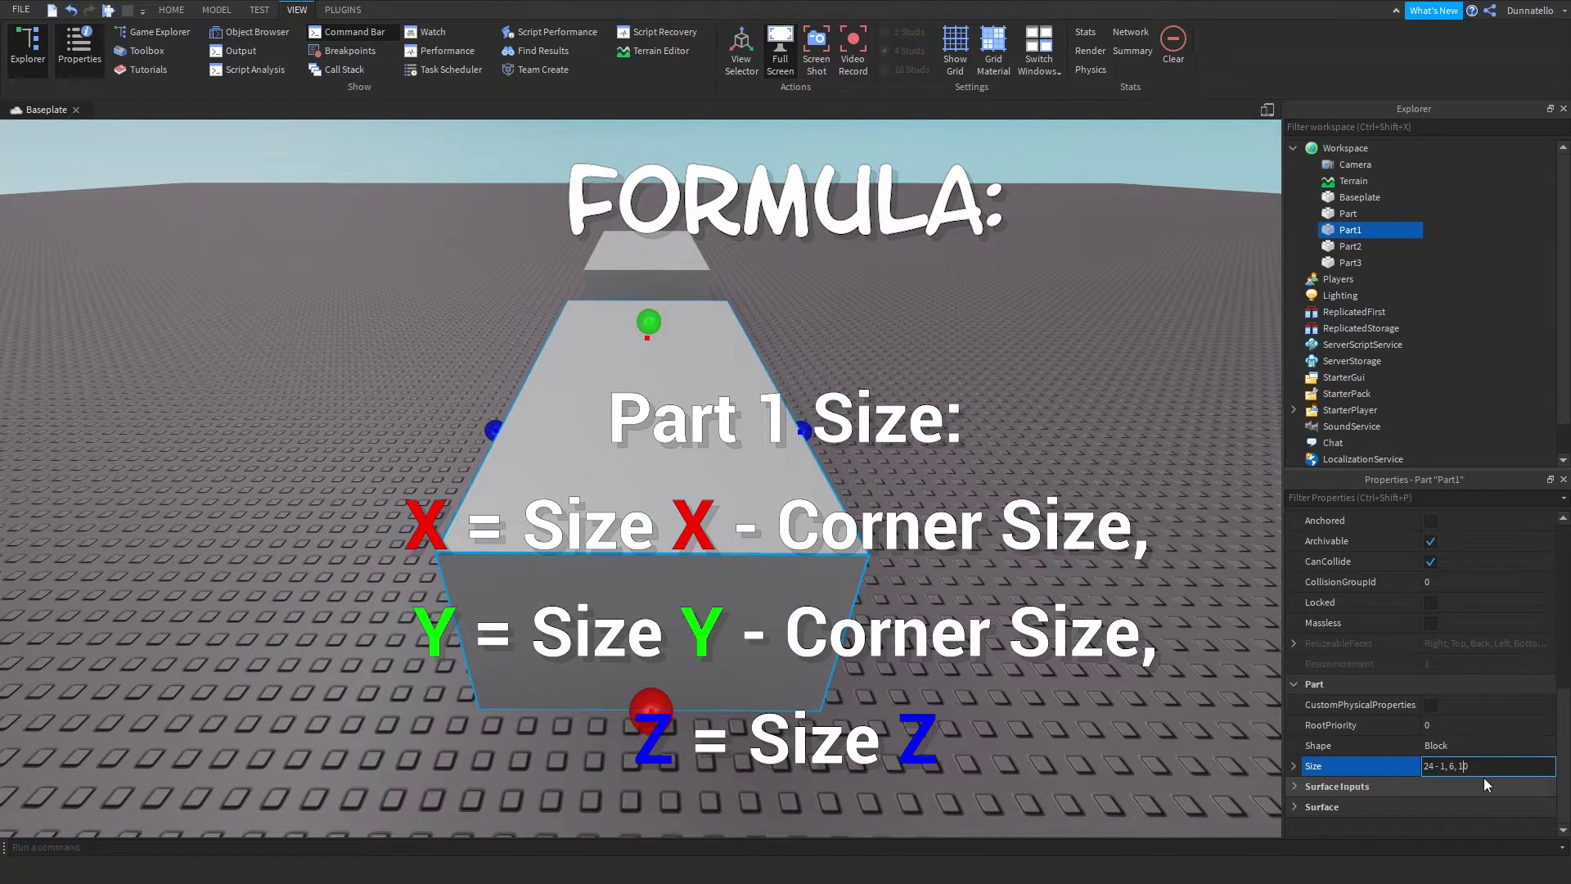
pyautogui.write('- 1')
pyautogui.press('Return')
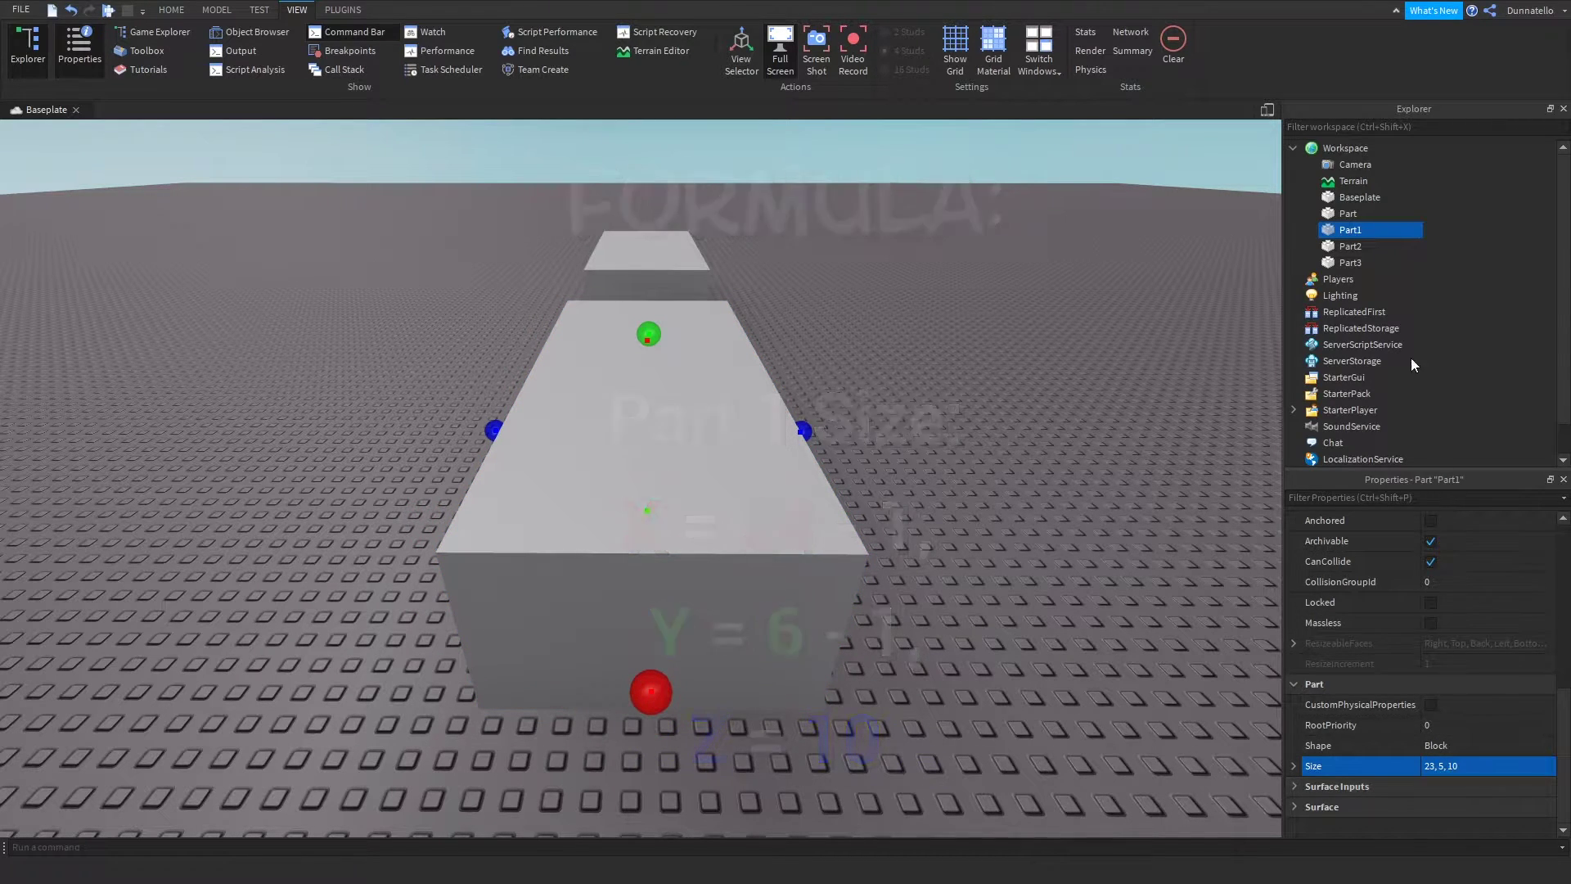
# Step: Reduce Part2's Y and Z size by 1 each, giving a size of 24, 5, 9
pyautogui.click(1355, 246)
pyautogui.click(1438, 765)
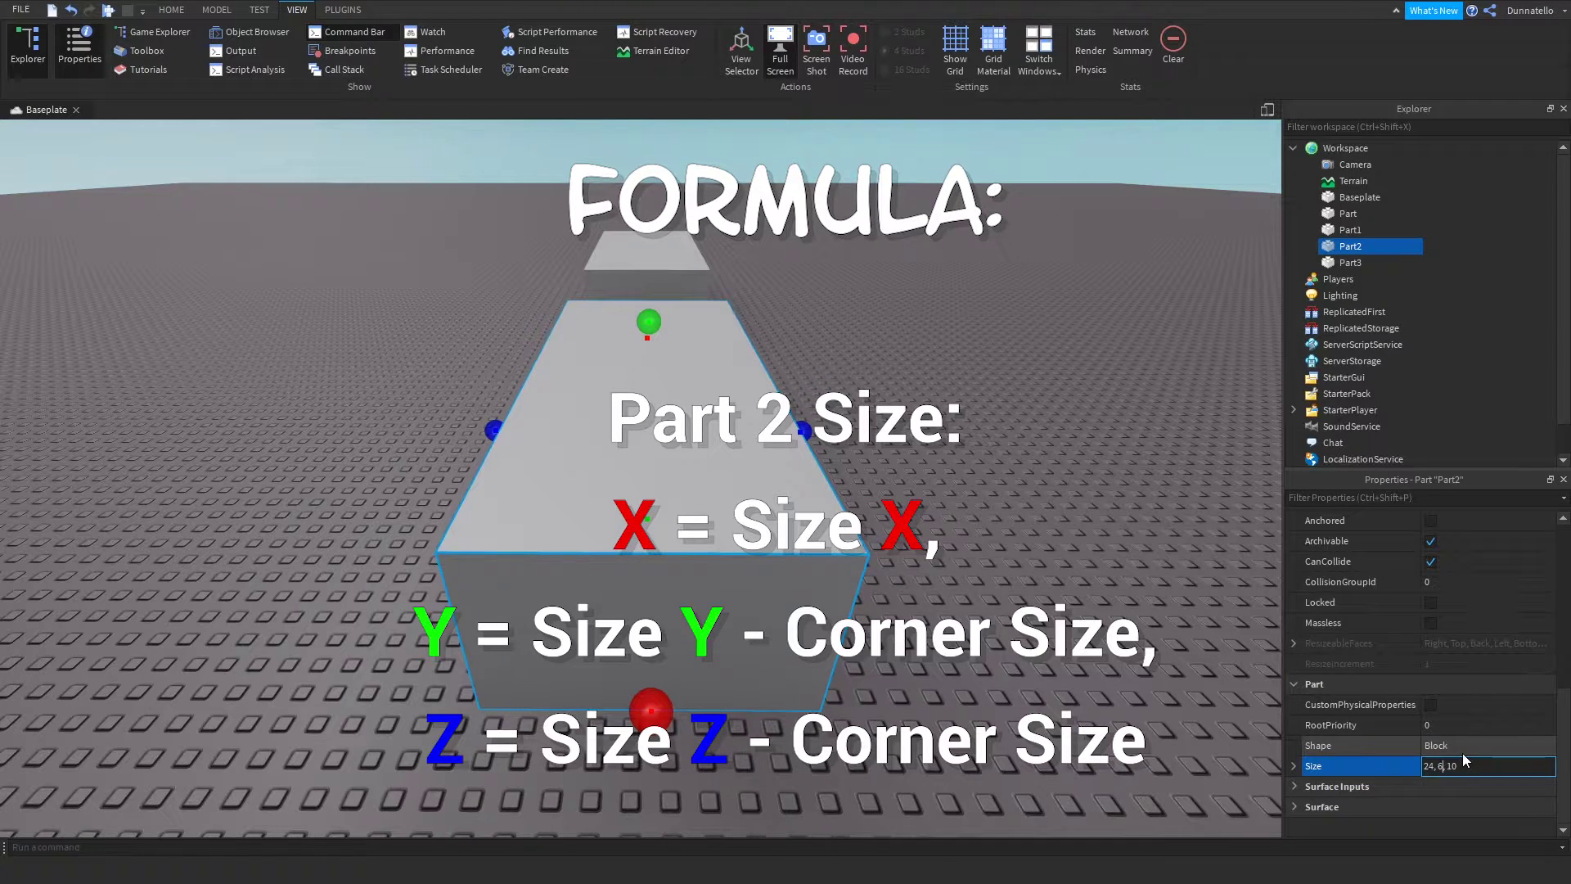
pyautogui.write('- 1')
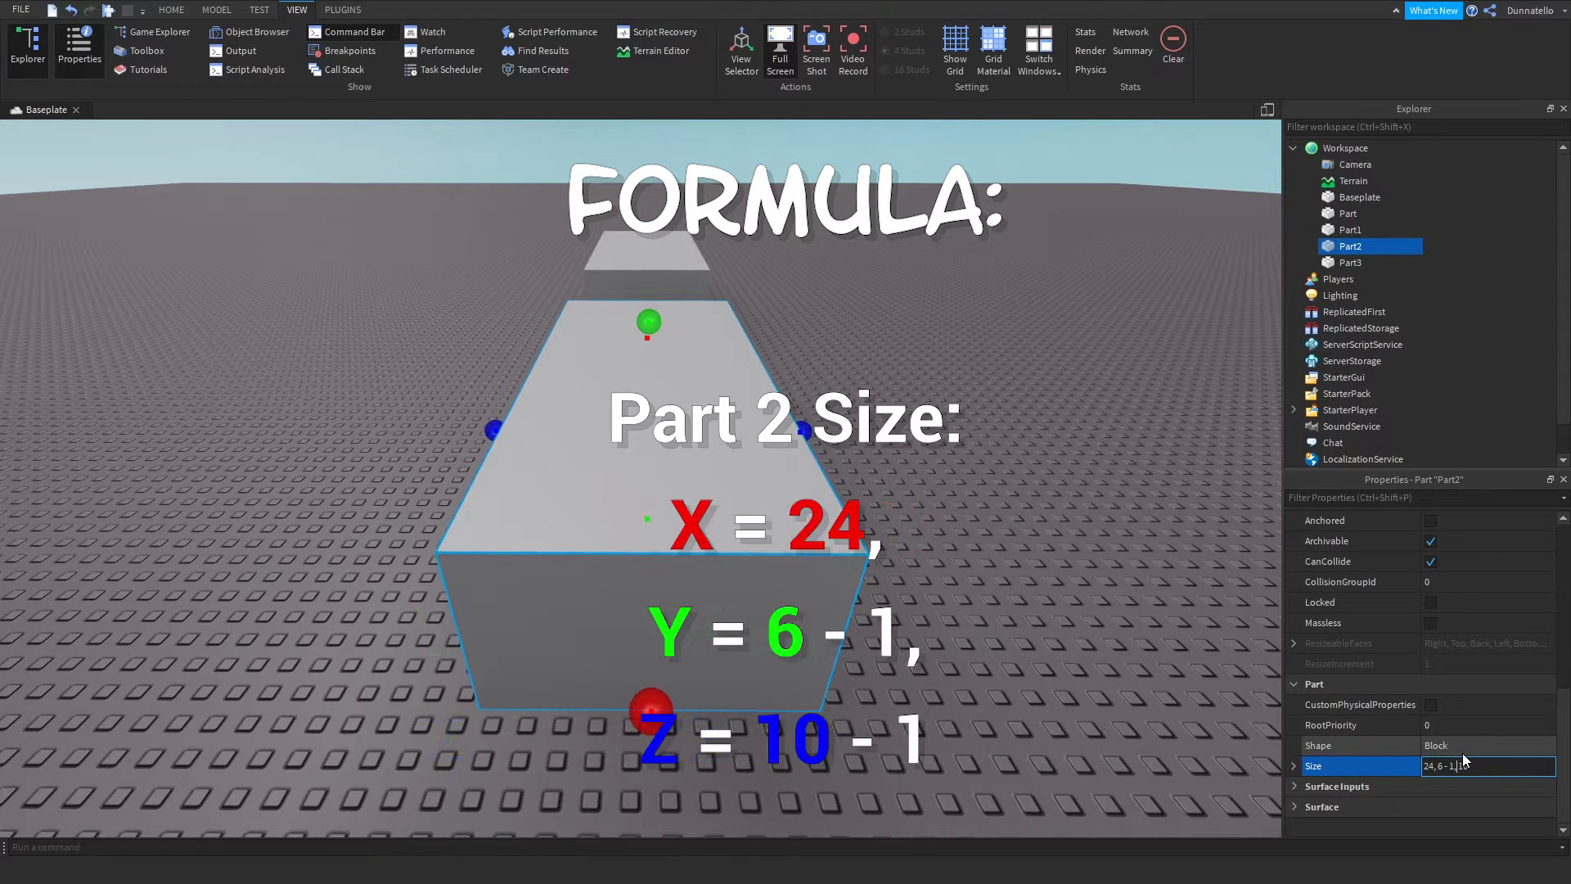
pyautogui.write(' - 1')
pyautogui.press('Return')
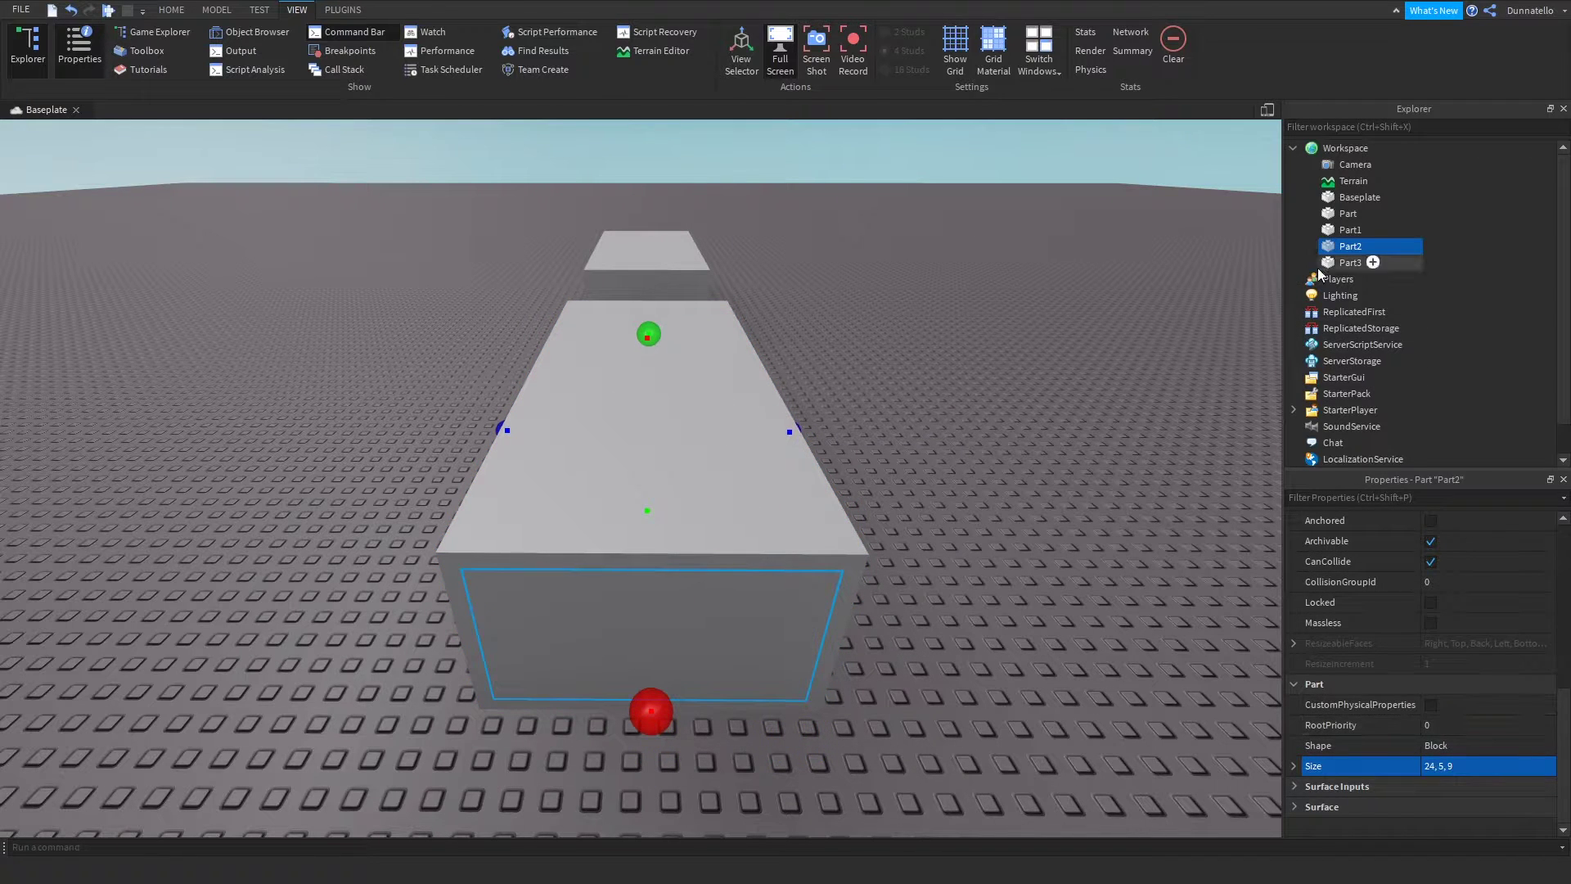
# Step: Reduce Part3's X and Z size by 1 each, giving a size of 23, 6, 9, and clear the selection
pyautogui.click(1348, 261)
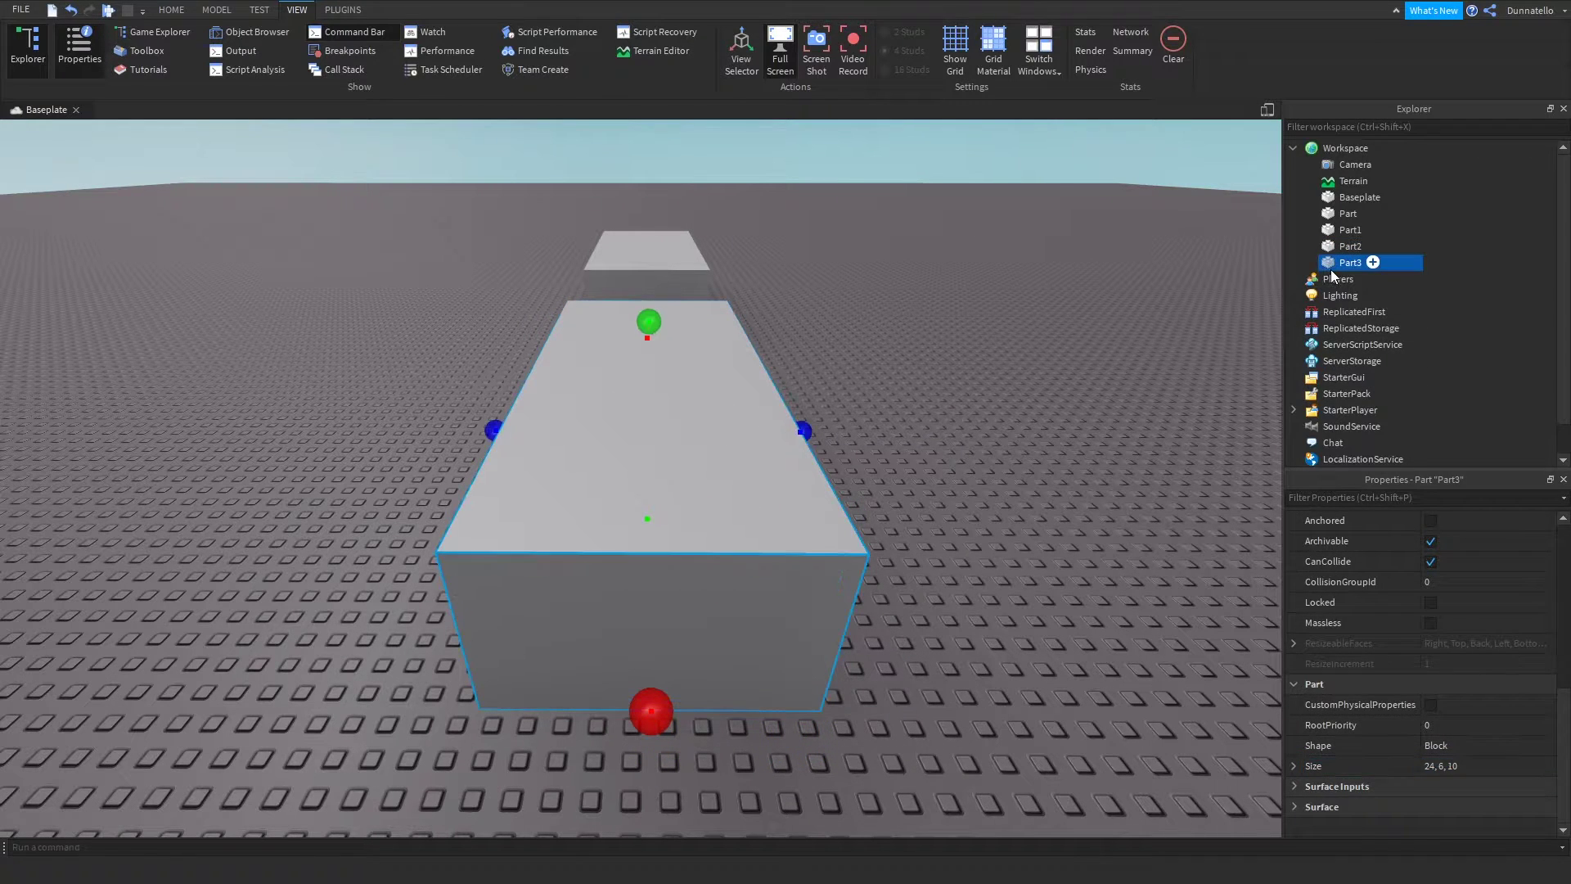
pyautogui.click(1433, 766)
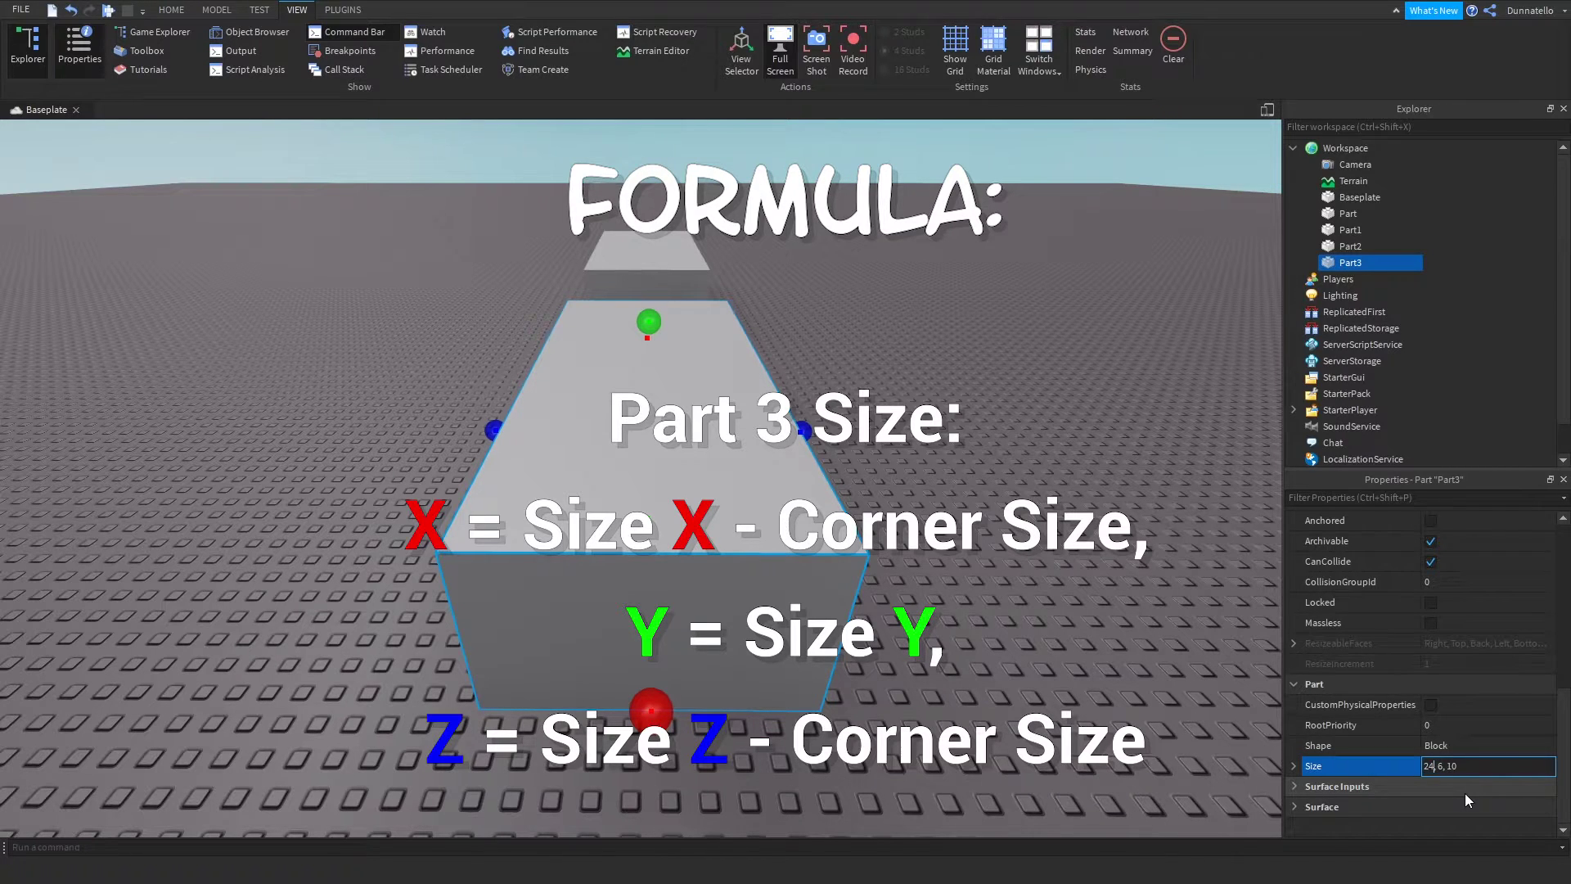
pyautogui.write('- 1')
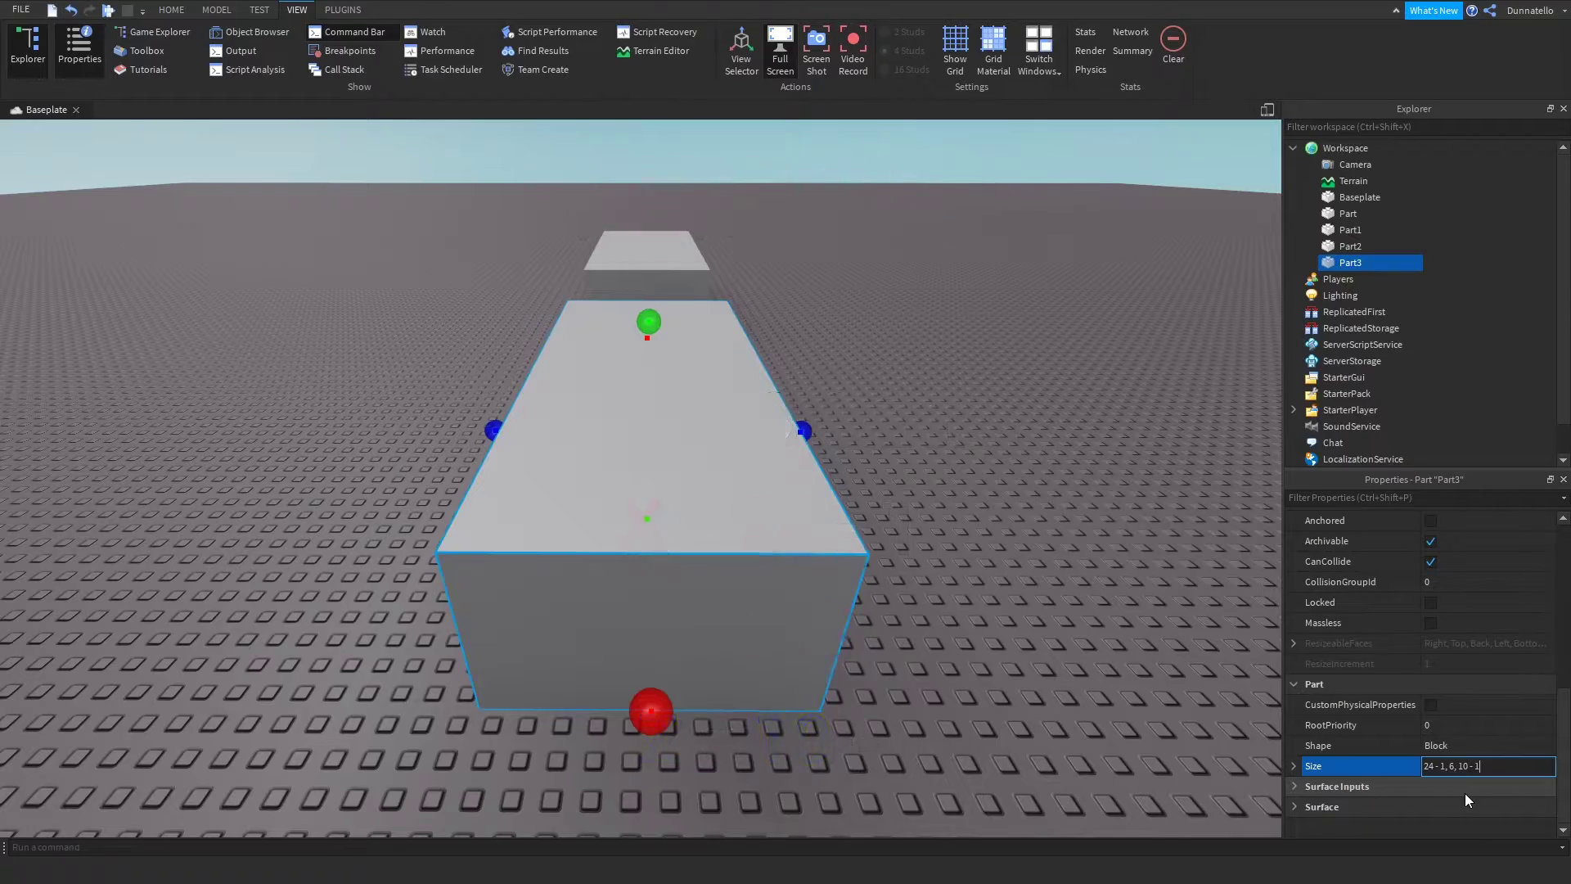
pyautogui.write(' - 1')
pyautogui.press('Return')
pyautogui.click(1029, 679)
# Step: Insert a cylinder part and place it on top of the stacked blocks near a corner of the long edge, at about 56.5, 6.5, 5
pyautogui.moveTo(935, 735); pyautogui.dragTo(934, 735, button='right')
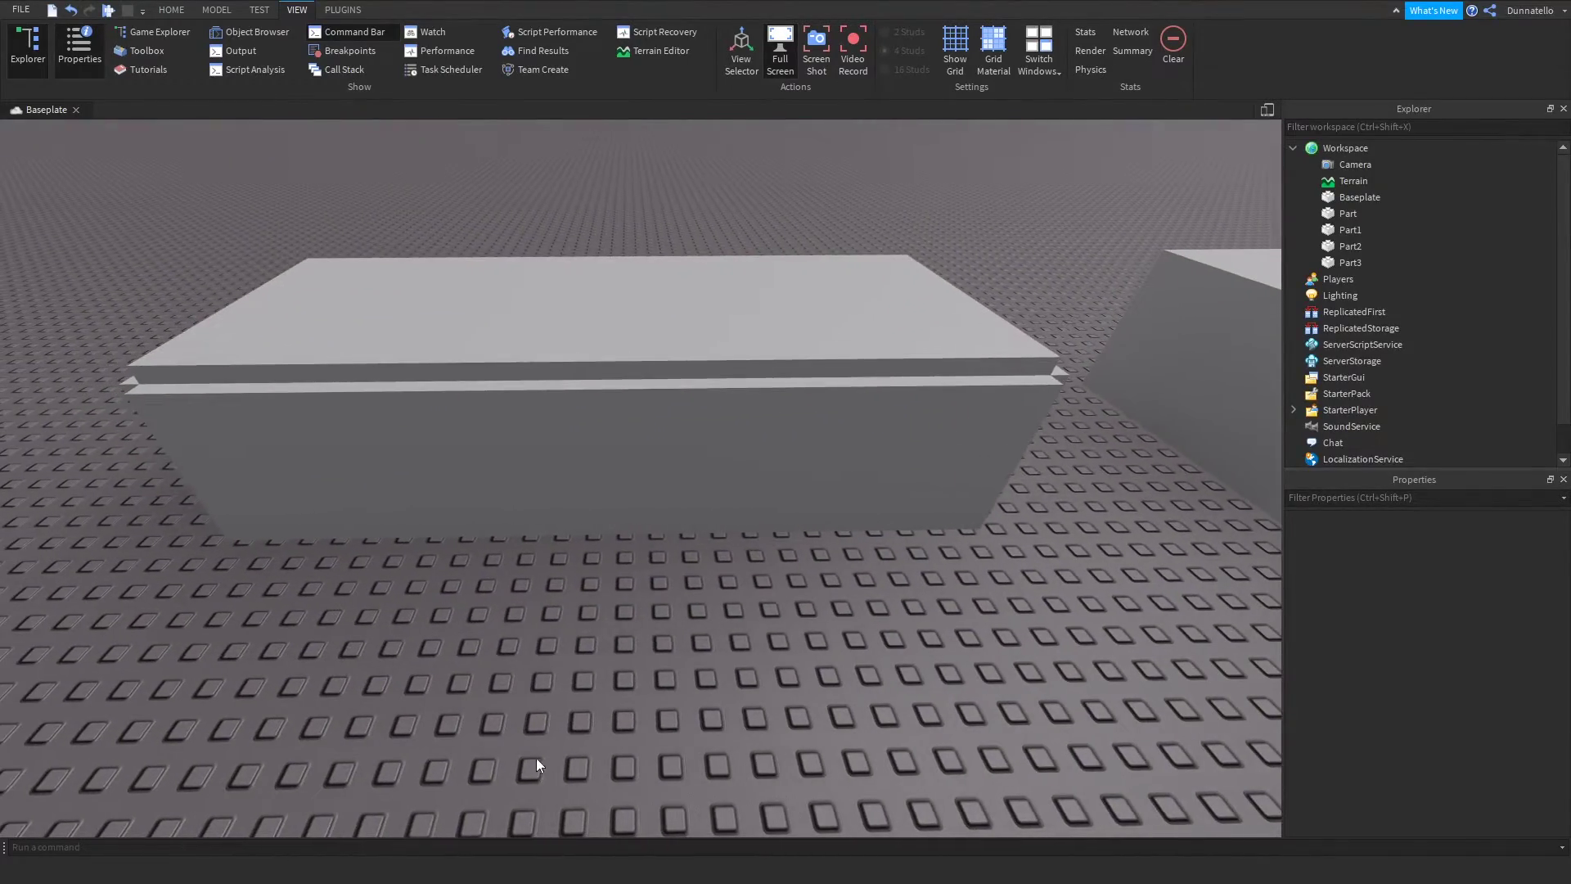
pyautogui.moveTo(435, 686); pyautogui.dragTo(436, 686, button='right')
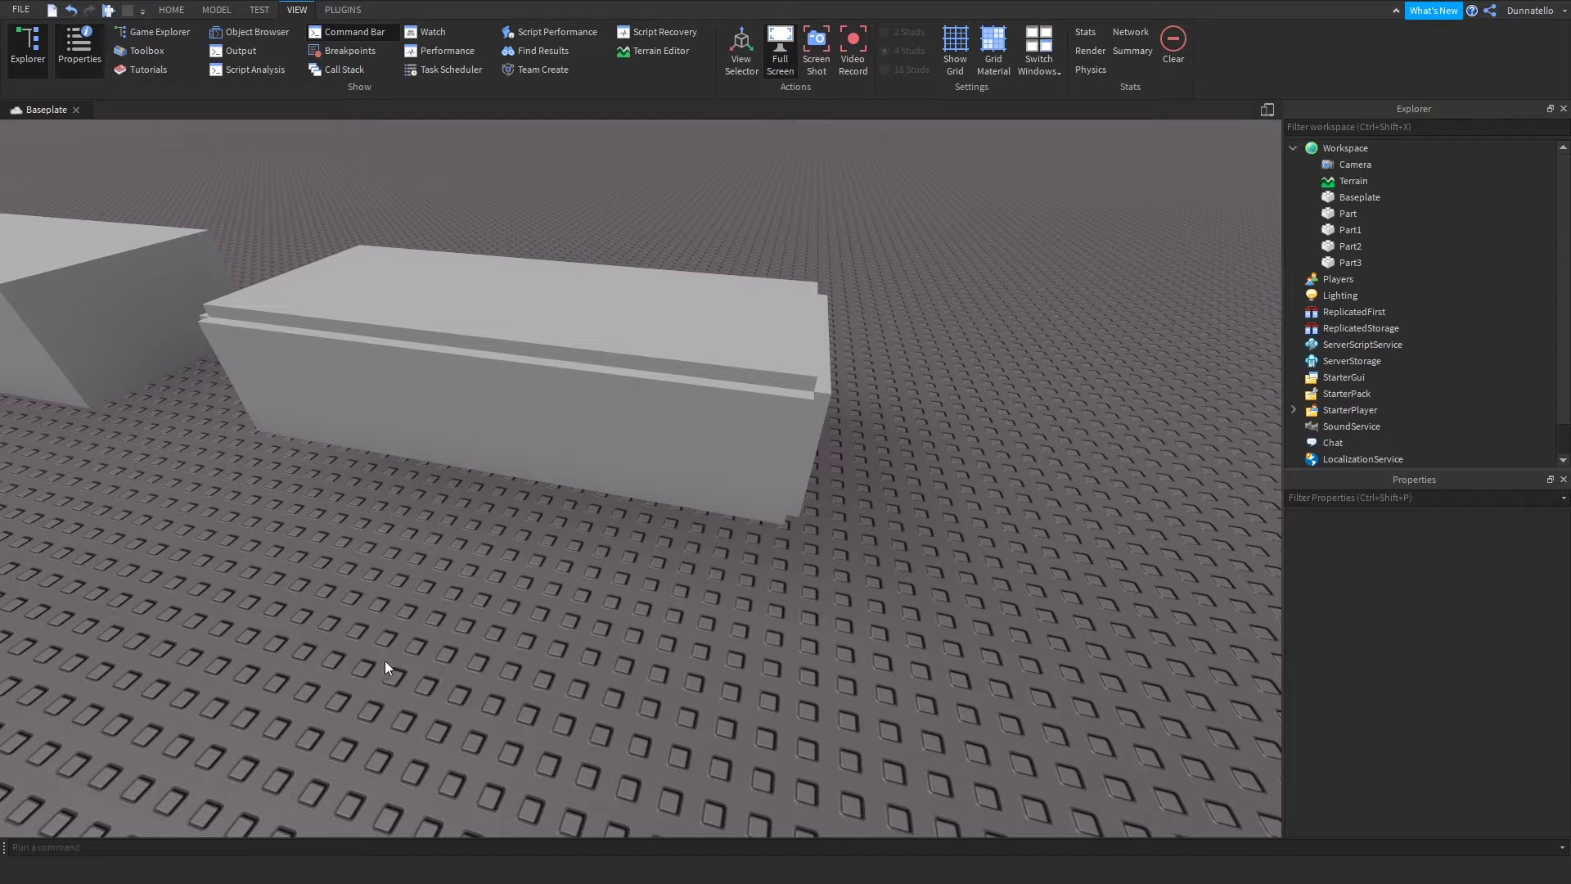
pyautogui.click(179, 12)
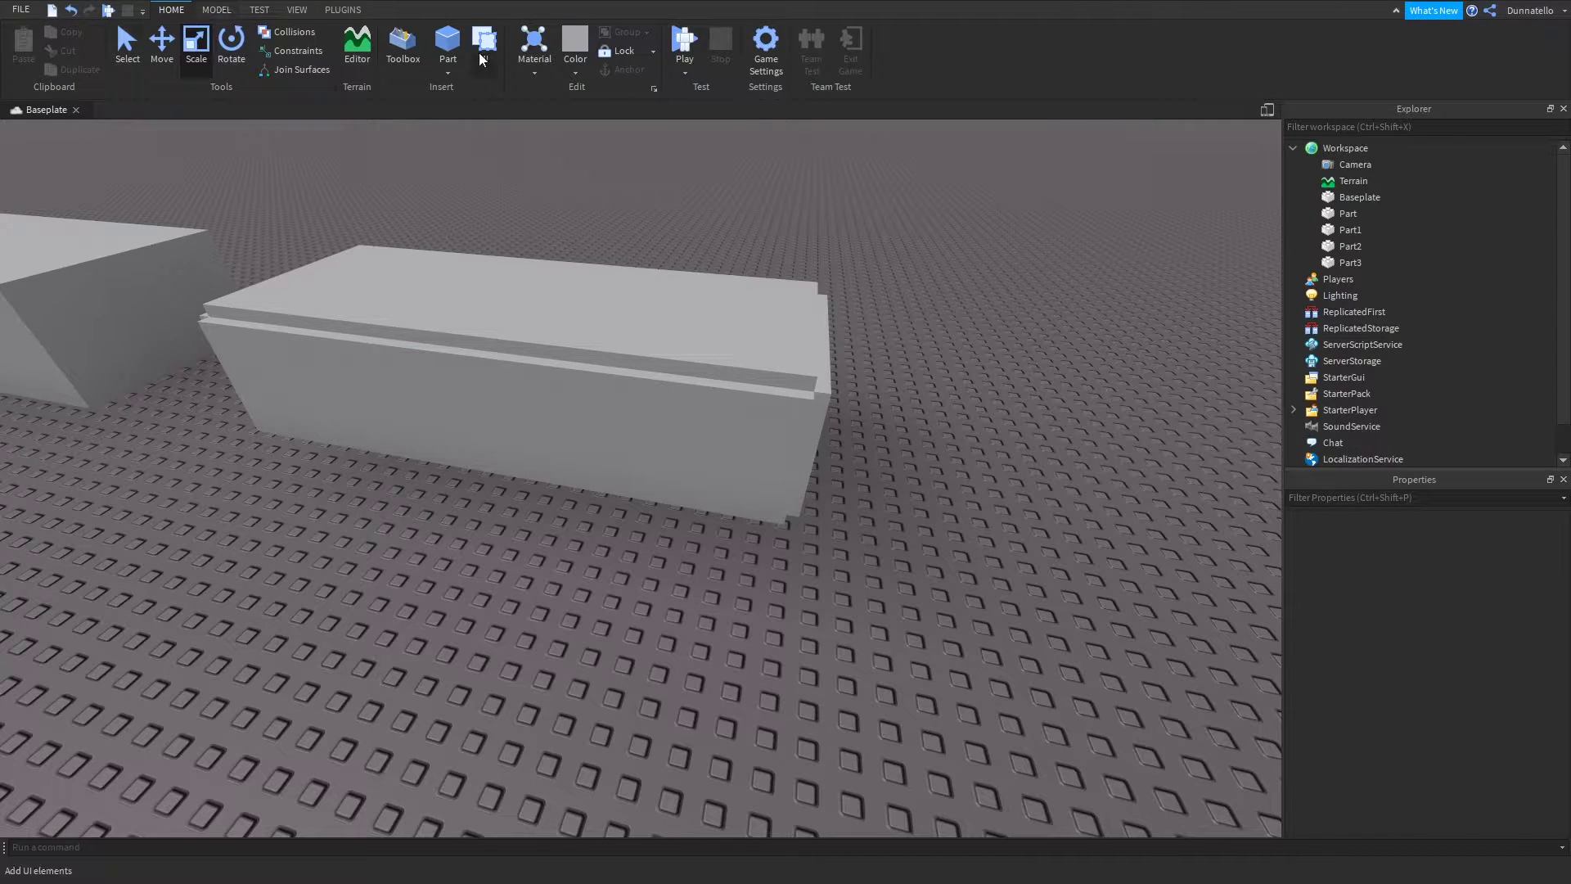
pyautogui.click(450, 62)
pyautogui.click(464, 143)
pyautogui.scroll(2, 630, 377)
pyautogui.moveTo(629, 377); pyautogui.dragTo(624, 378, button='right')
pyautogui.click(588, 358)
pyautogui.moveTo(587, 357); pyautogui.dragTo(601, 409)
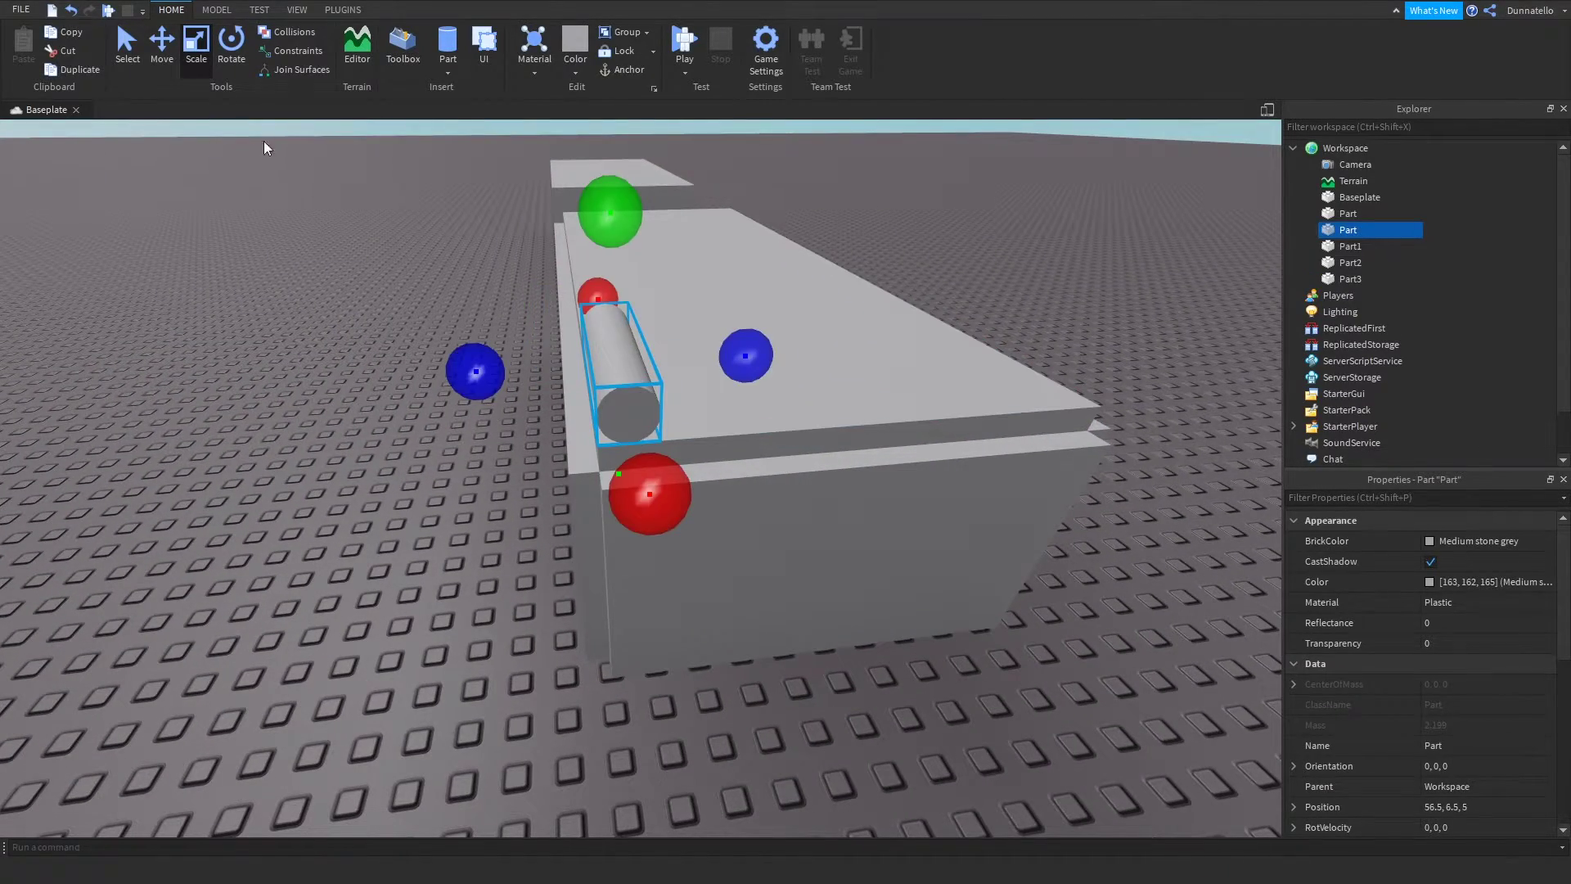
# Step: Set the move snap increment to 0.5 studs and move the cylinder into the long upper edge notch, at position 56.5, 5.5, 5.5
pyautogui.click(162, 42)
pyautogui.click(217, 10)
pyautogui.doubleClick(358, 60)
pyautogui.write('0.5')
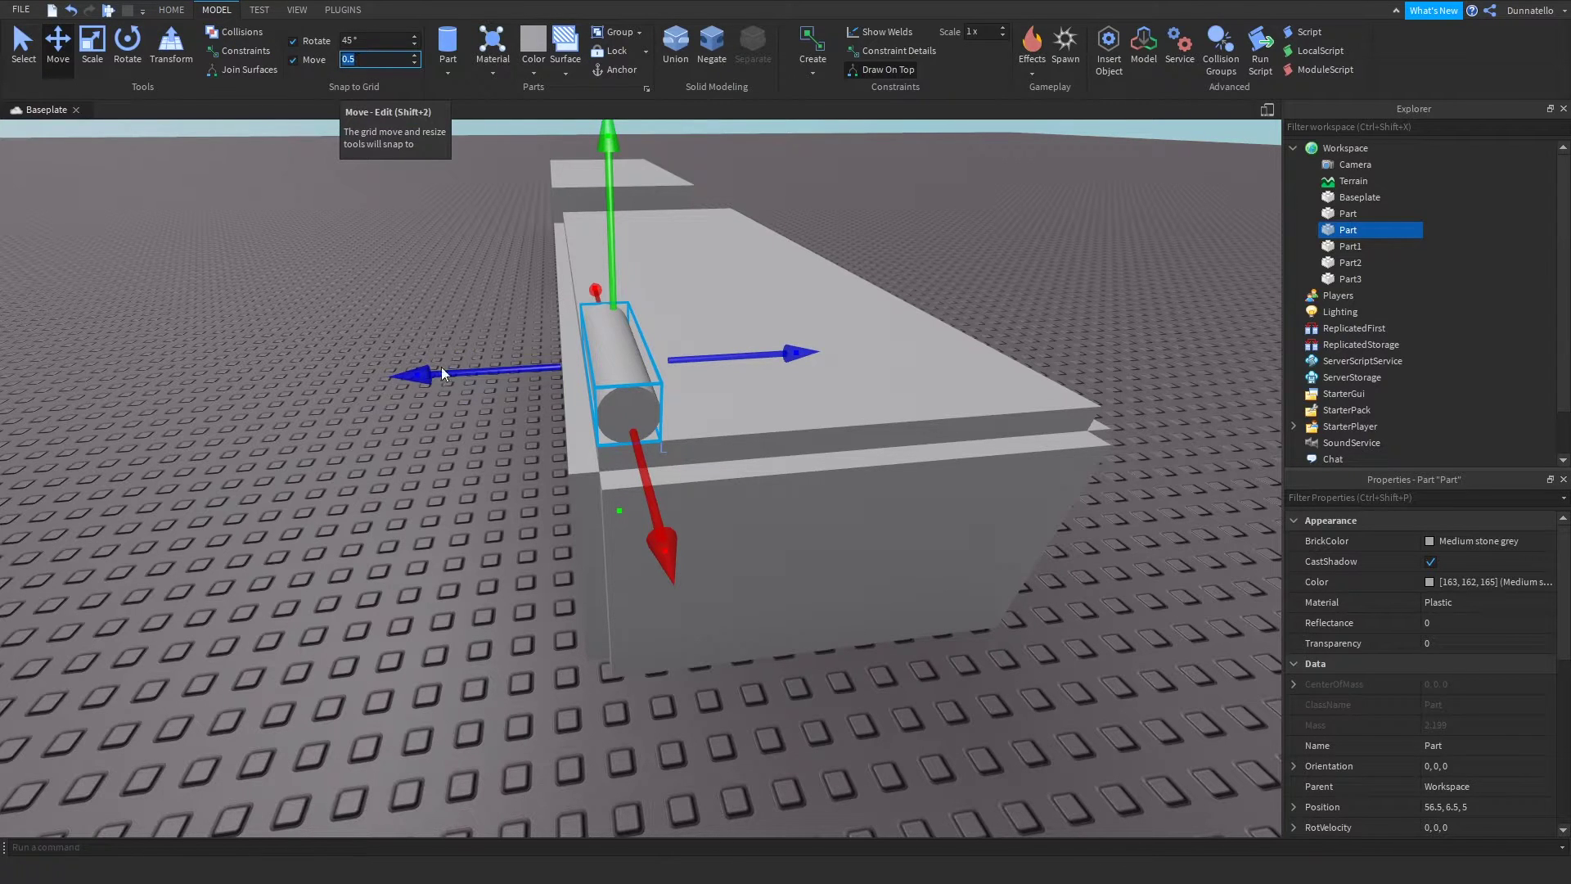
pyautogui.click(513, 379)
pyautogui.moveTo(513, 380); pyautogui.dragTo(482, 381)
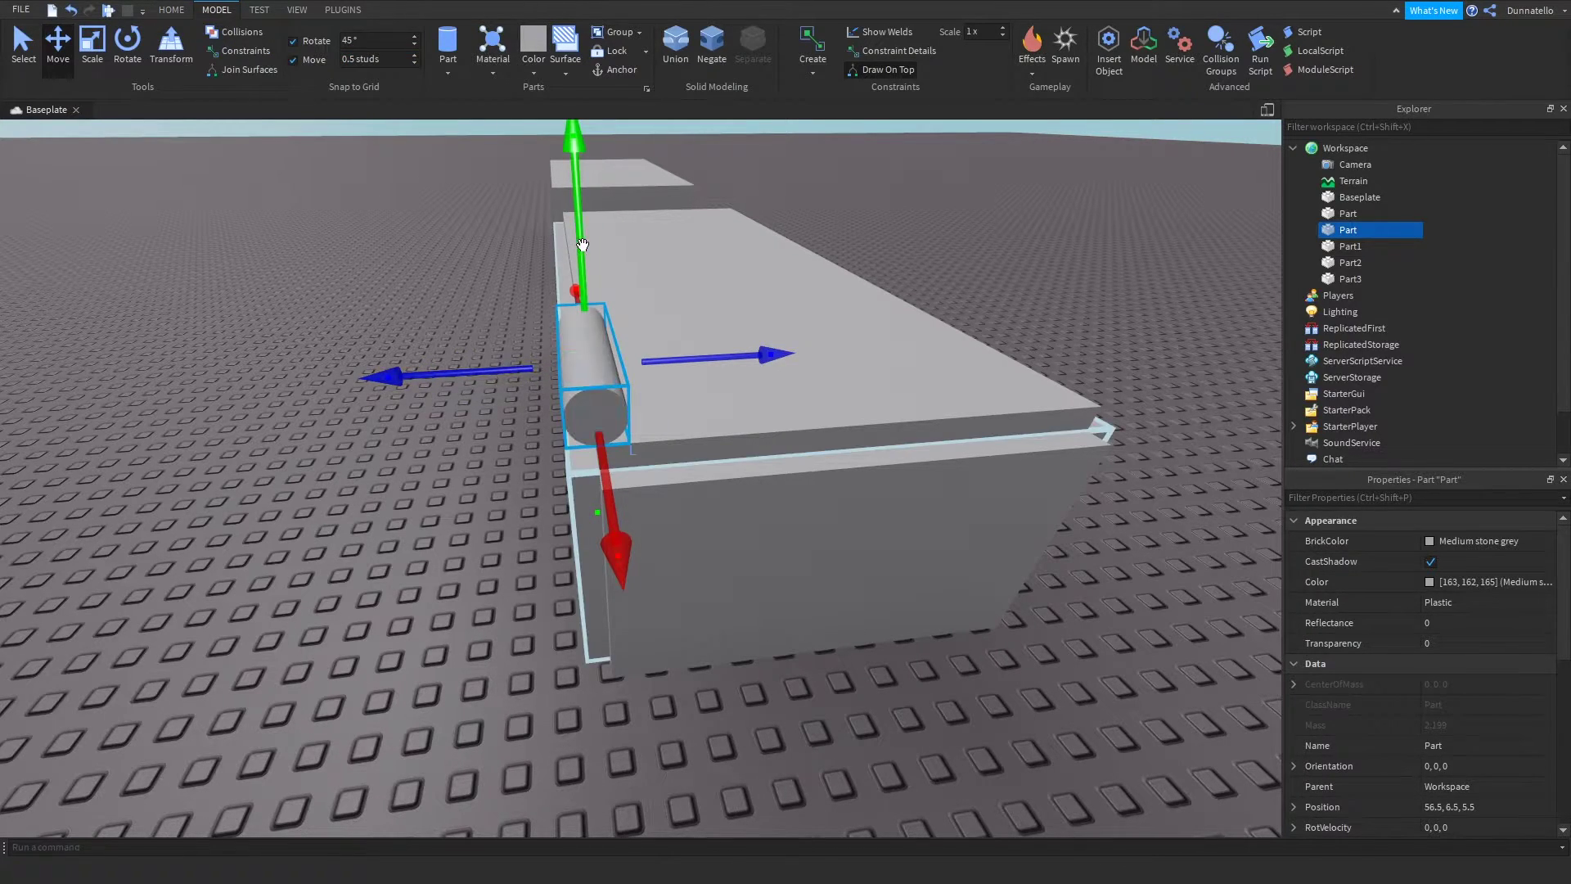
pyautogui.moveTo(582, 247); pyautogui.dragTo(584, 311)
# Step: Scale the cylinder lengthwise so it fills the notch along the block's whole long upper edge
pyautogui.moveTo(584, 311); pyautogui.dragTo(508, 358, button='right')
pyautogui.press('s')
pyautogui.press('a')
pyautogui.press('w')
pyautogui.click(91, 47)
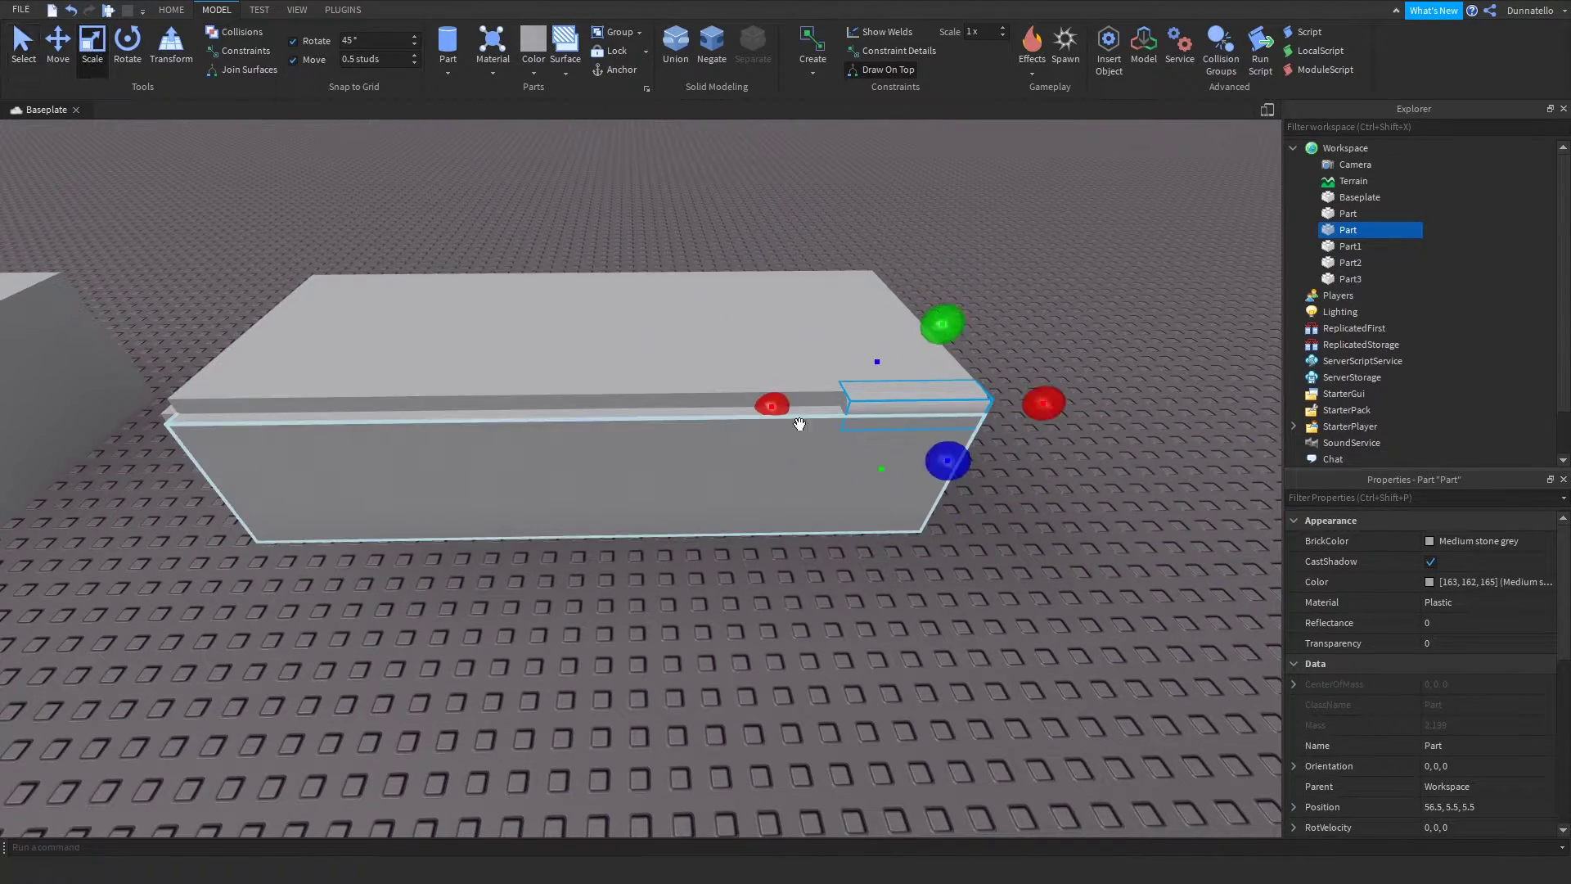
pyautogui.moveTo(772, 403); pyautogui.dragTo(87, 424)
# Step: Duplicate the long edge cylinder and move the copy down to the block's lower edge, at position 47, 0.5, 5.5
pyautogui.moveTo(87, 424); pyautogui.dragTo(119, 414, button='right')
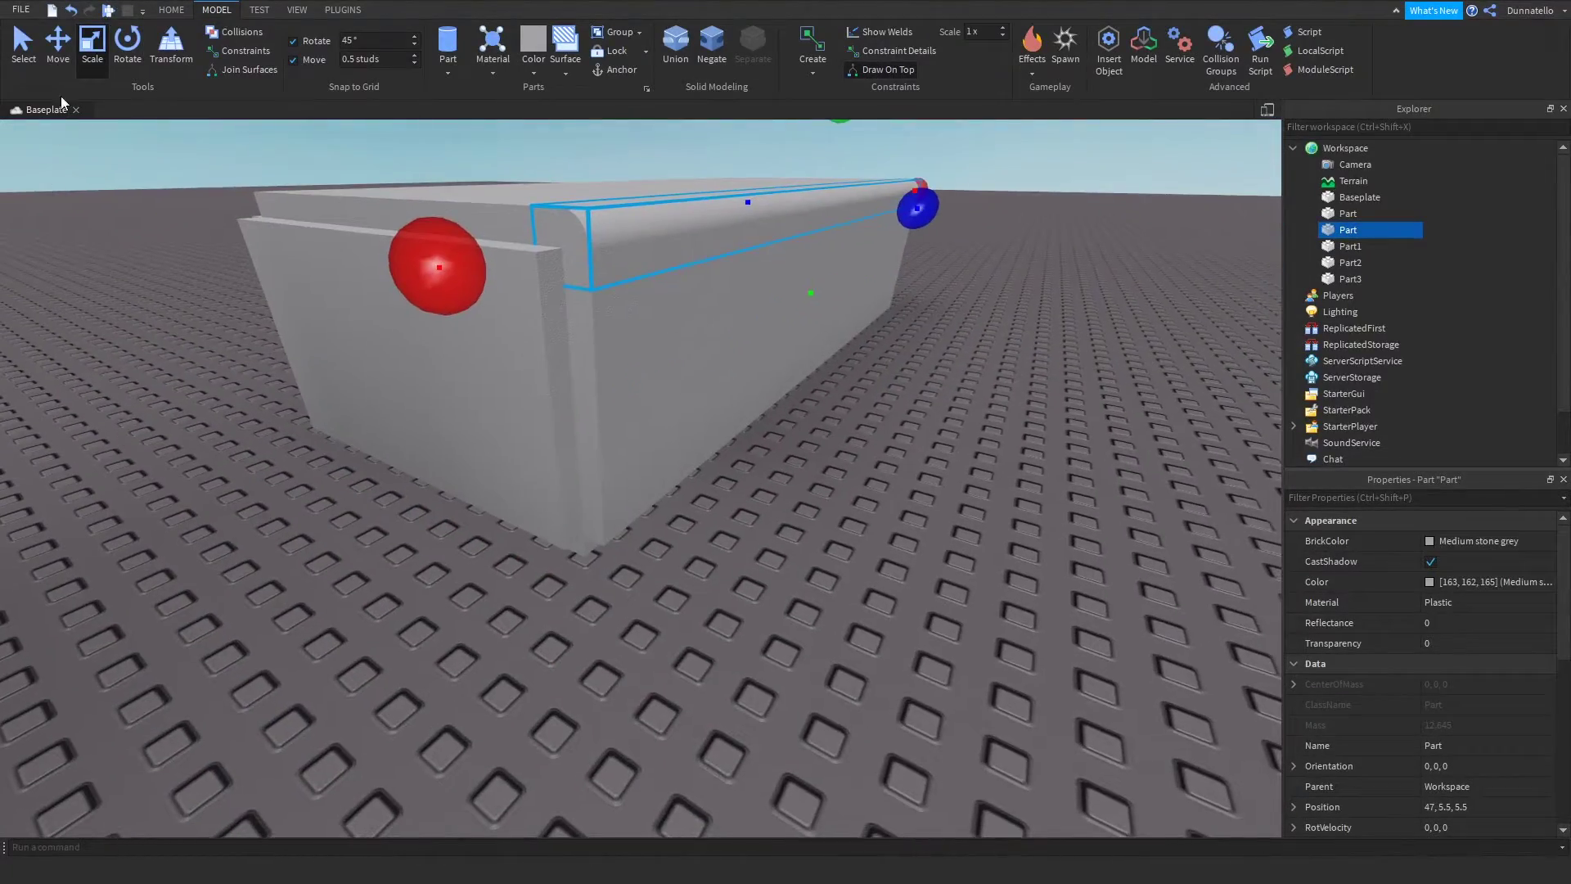
pyautogui.click(71, 50)
pyautogui.moveTo(759, 247); pyautogui.dragTo(760, 247, button='right')
pyautogui.hotkey('ctrl', 'd')
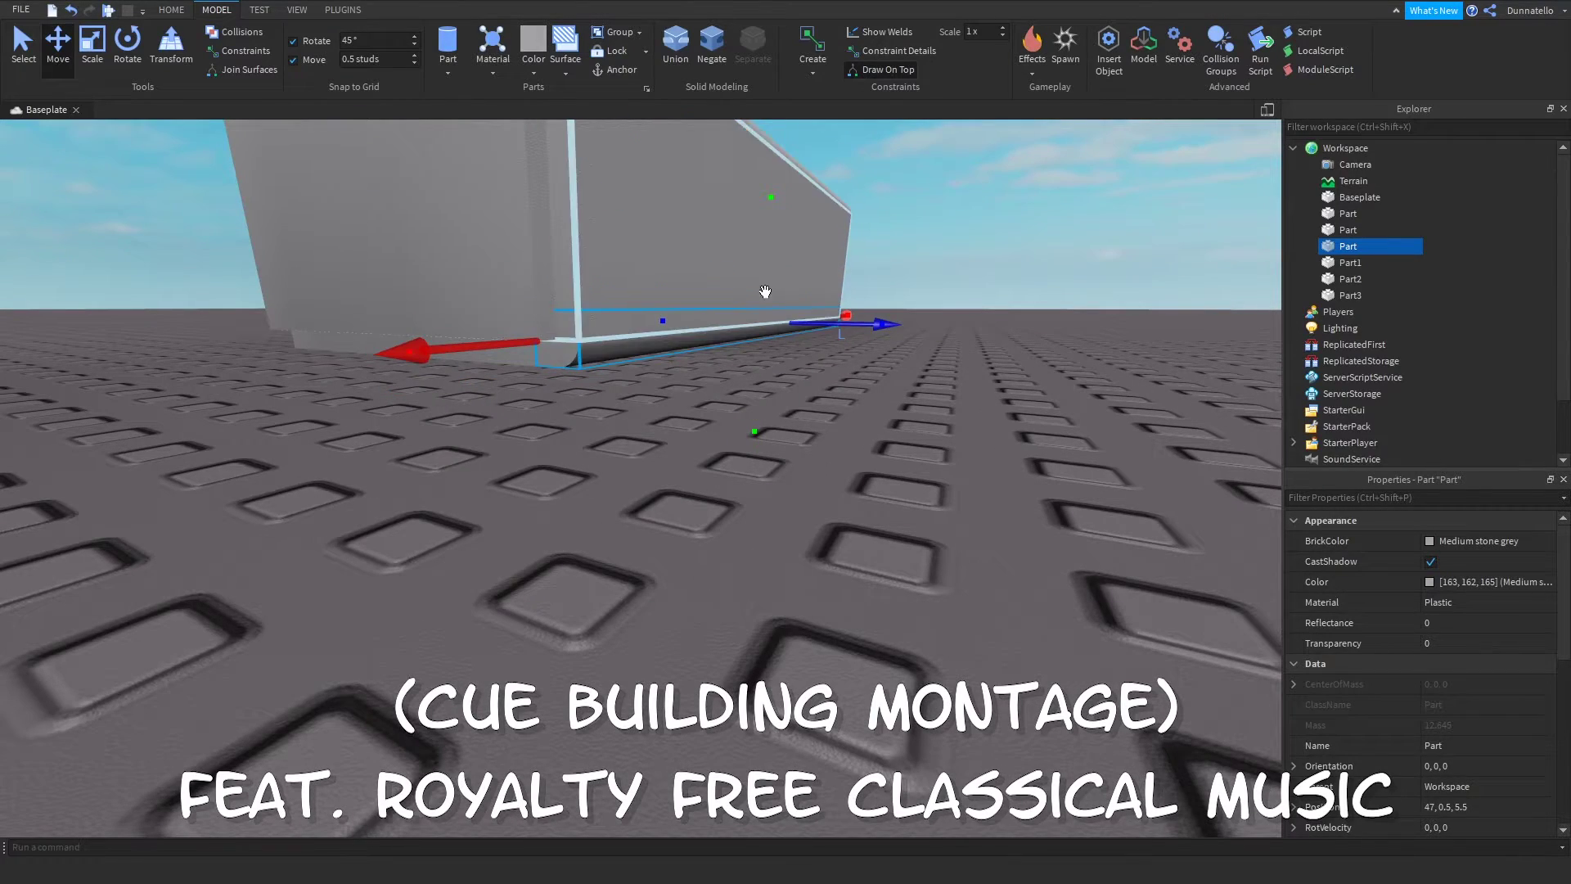
# Step: Duplicate the upper and lower long edge cylinders together and move the copies to the opposite long side of the block
pyautogui.scroll(3, 695, 380)
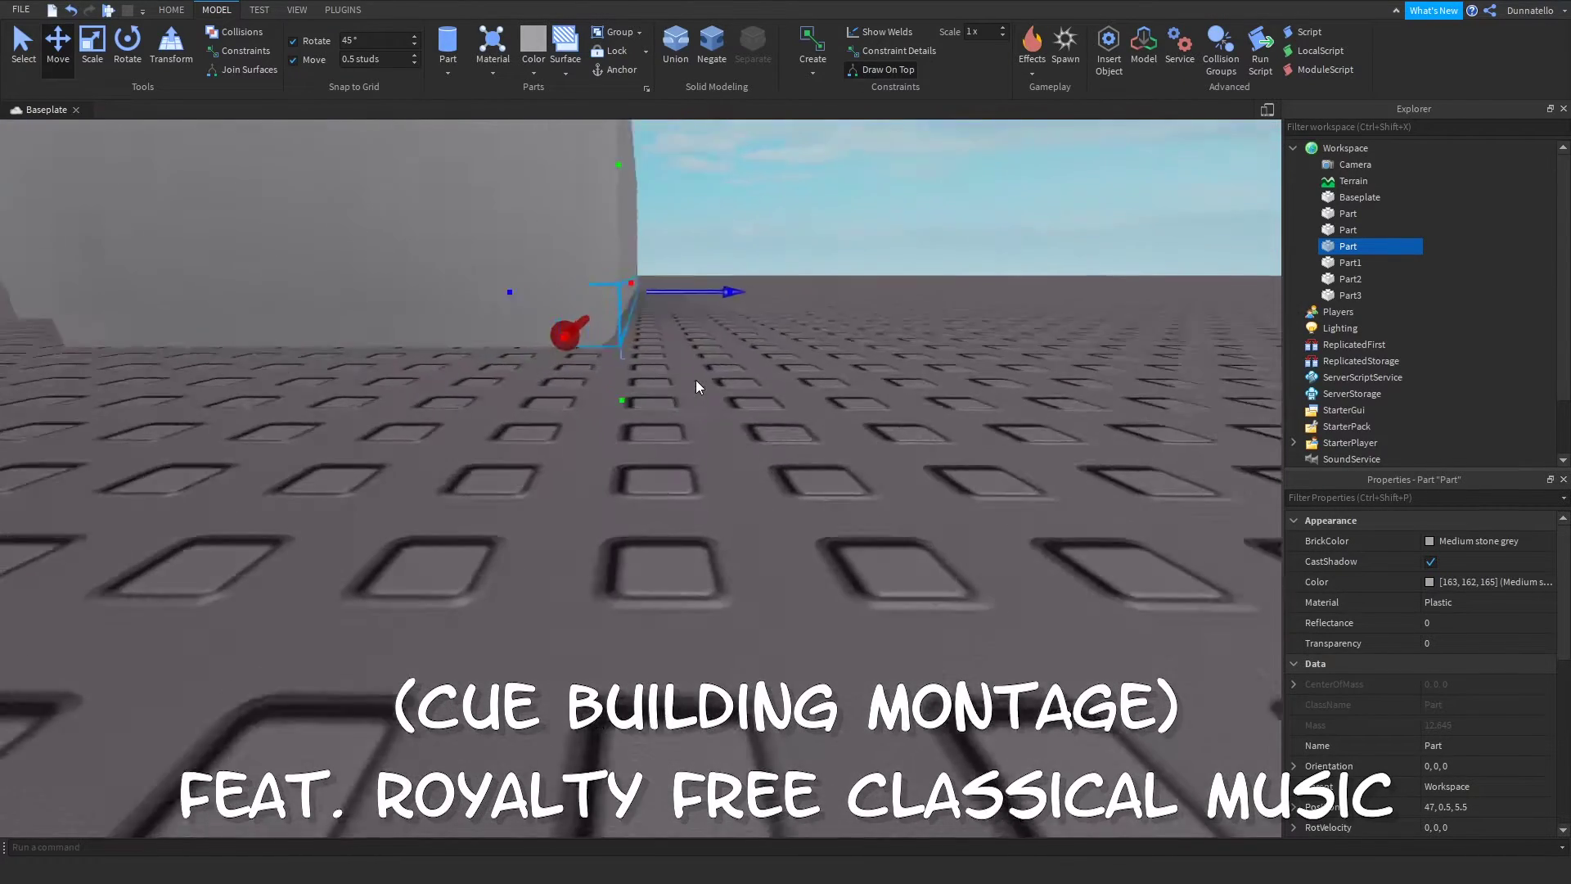
pyautogui.moveTo(694, 380); pyautogui.dragTo(695, 380, button='right')
pyautogui.press('e')
pyautogui.keyDown('ctrl'); pyautogui.click(650, 368); pyautogui.keyUp('ctrl')
pyautogui.hotkey('ctrl', 'd')
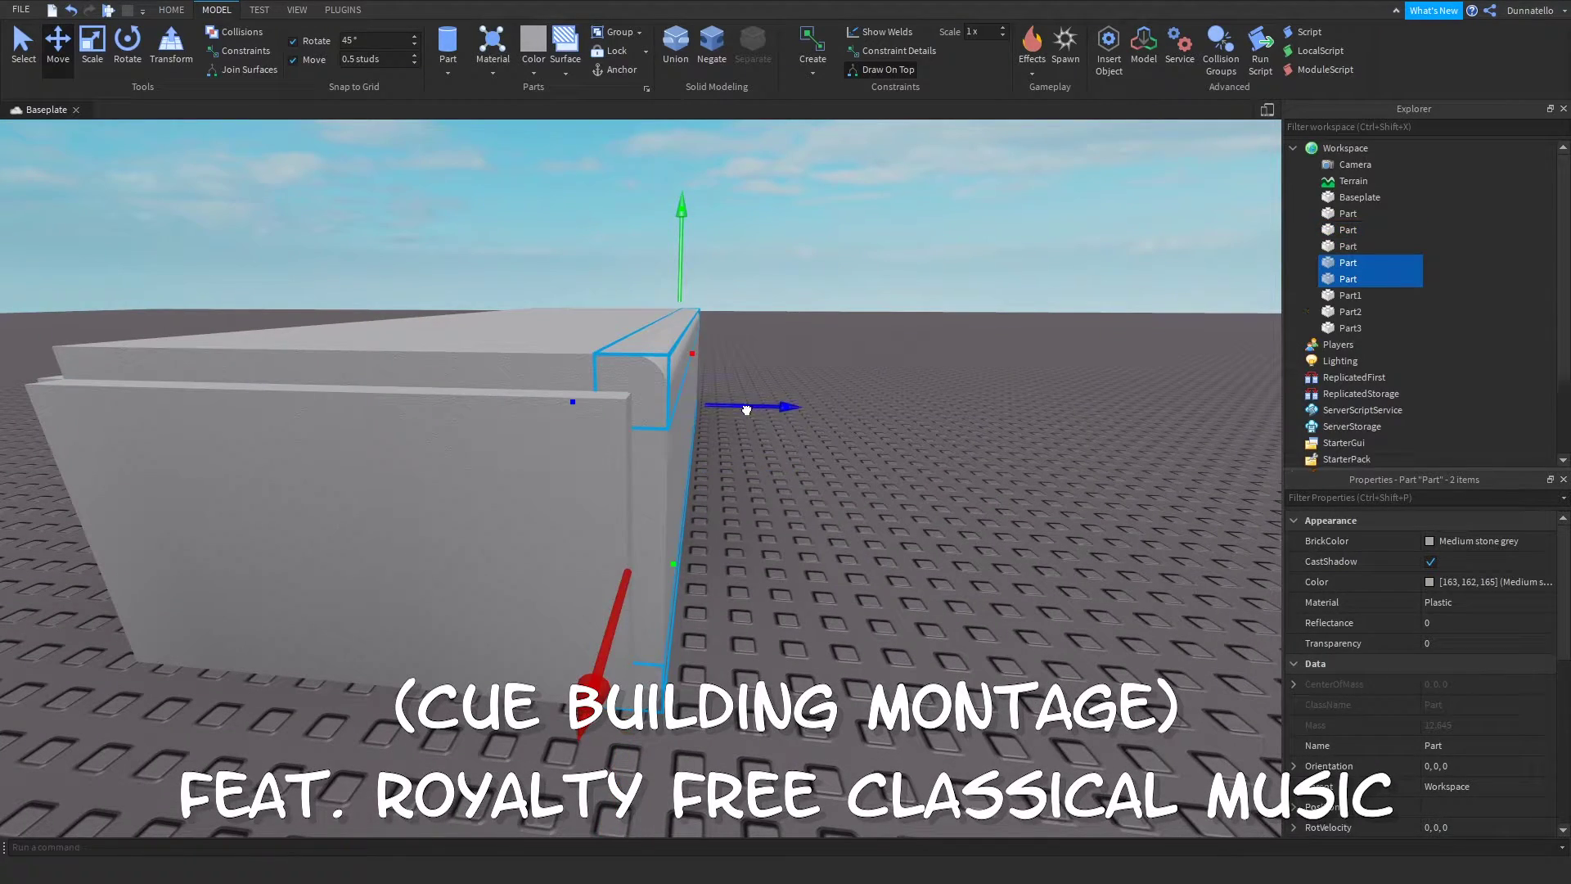
pyautogui.press('a')
pyautogui.moveTo(744, 409)
pyautogui.mouseDown()
pyautogui.moveTo(820, 420)
pyautogui.moveTo(764, 401)
pyautogui.mouseUp()
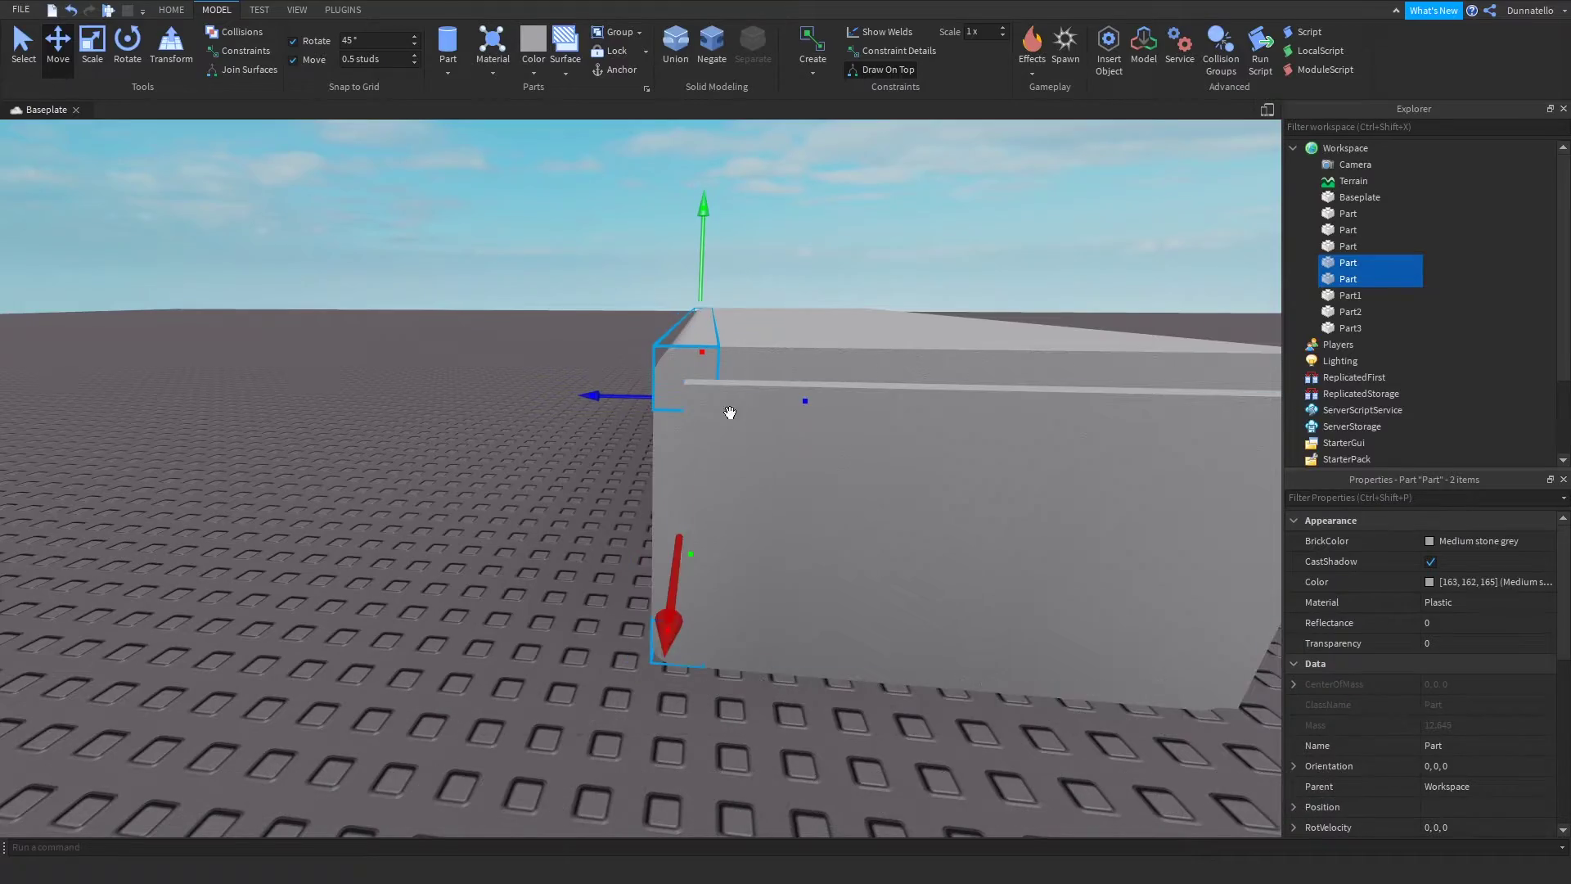
pyautogui.click(548, 440)
# Step: Insert another cylinder, place it at the block's short upper edge and rotate it 90 degrees to run parallel to that edge
pyautogui.press('a')
pyautogui.moveTo(548, 441); pyautogui.dragTo(549, 440, button='right')
pyautogui.press('a')
pyautogui.press('w')
pyautogui.click(444, 55)
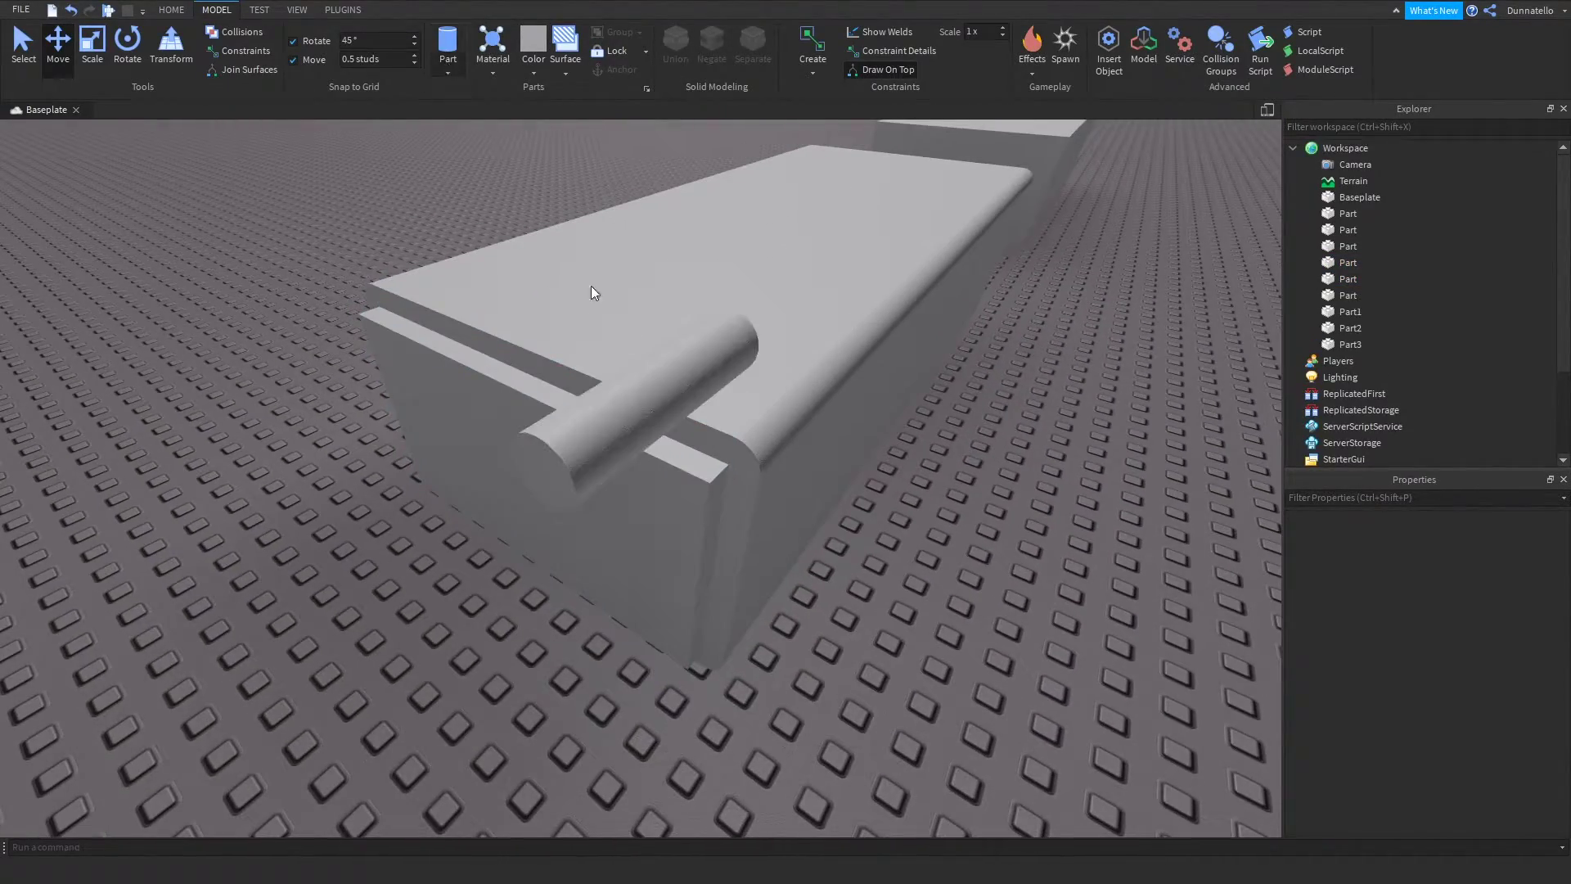
pyautogui.moveTo(606, 340); pyautogui.dragTo(621, 378)
pyautogui.hotkey('ctrl', 'r')
pyautogui.moveTo(621, 379); pyautogui.dragTo(620, 379, button='right')
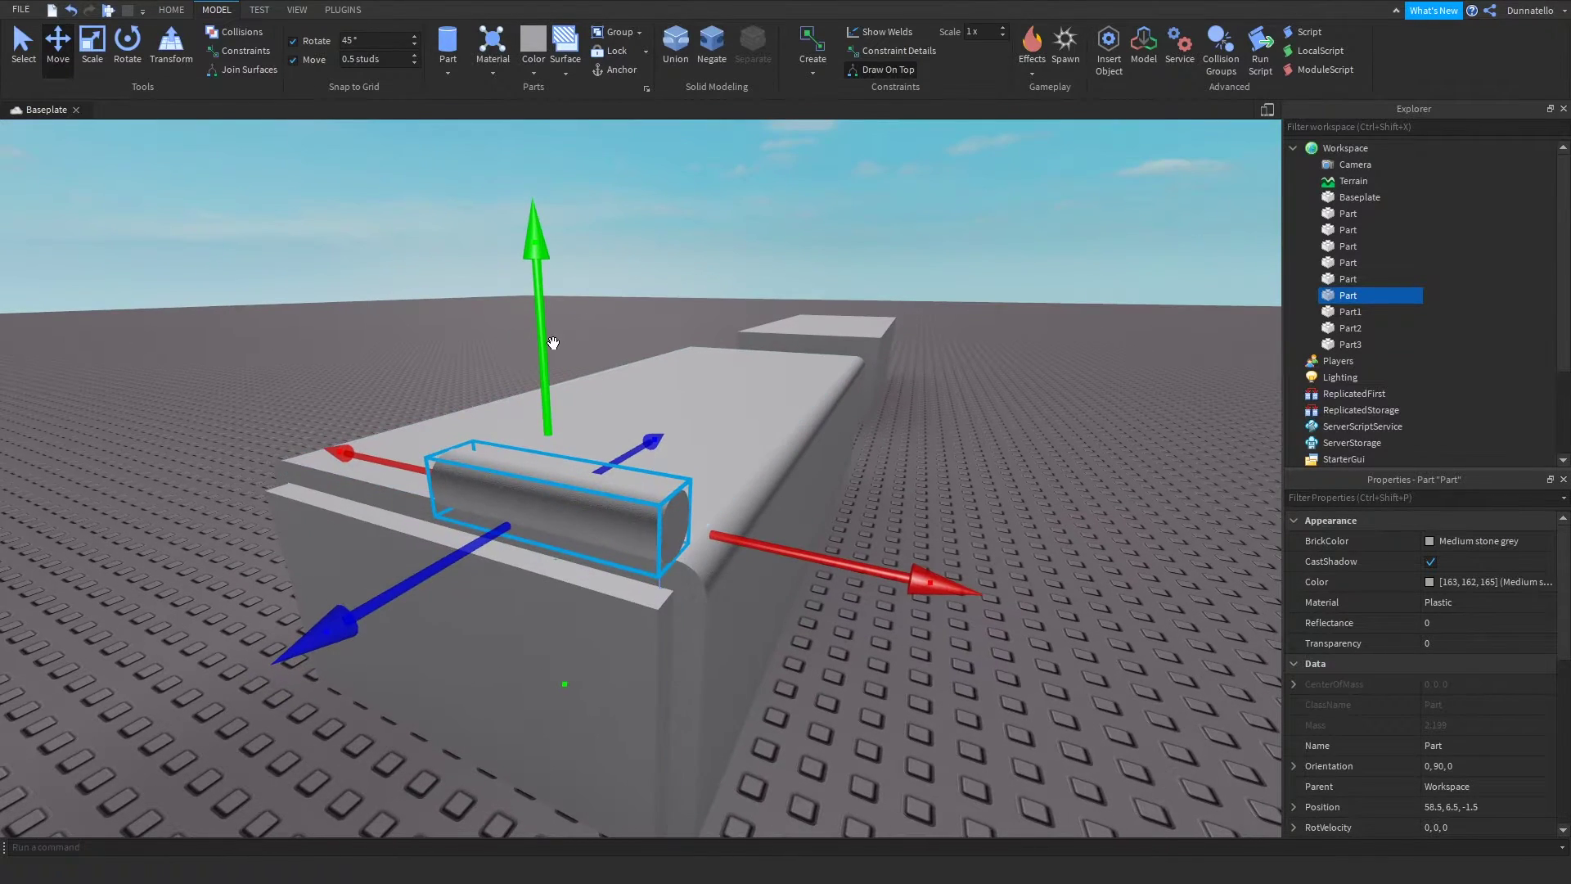
# Step: Lower the rotated cylinder into the notch along the block's short upper edge and stretch it across the edge's full width
pyautogui.moveTo(550, 344); pyautogui.dragTo(561, 417)
pyautogui.moveTo(543, 449); pyautogui.dragTo(343, 355, button='right')
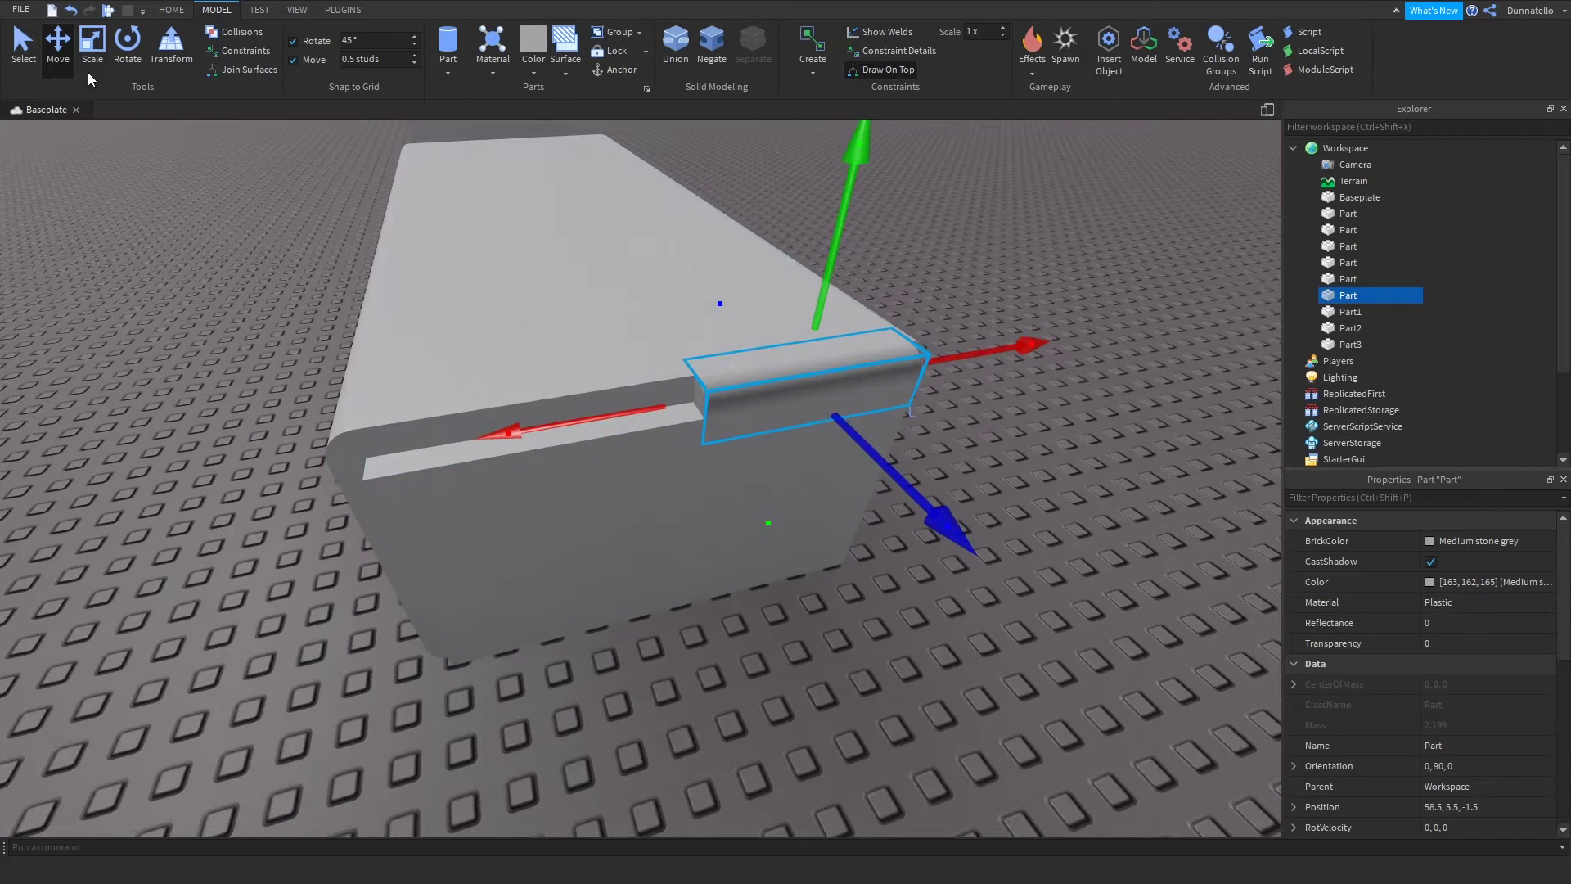
pyautogui.click(92, 45)
pyautogui.moveTo(572, 417); pyautogui.dragTo(164, 512)
pyautogui.moveTo(168, 512); pyautogui.dragTo(182, 480, button='right')
# Step: Duplicate the short edge cylinder and move the copy down to the lower edge of the same end
pyautogui.click(66, 72)
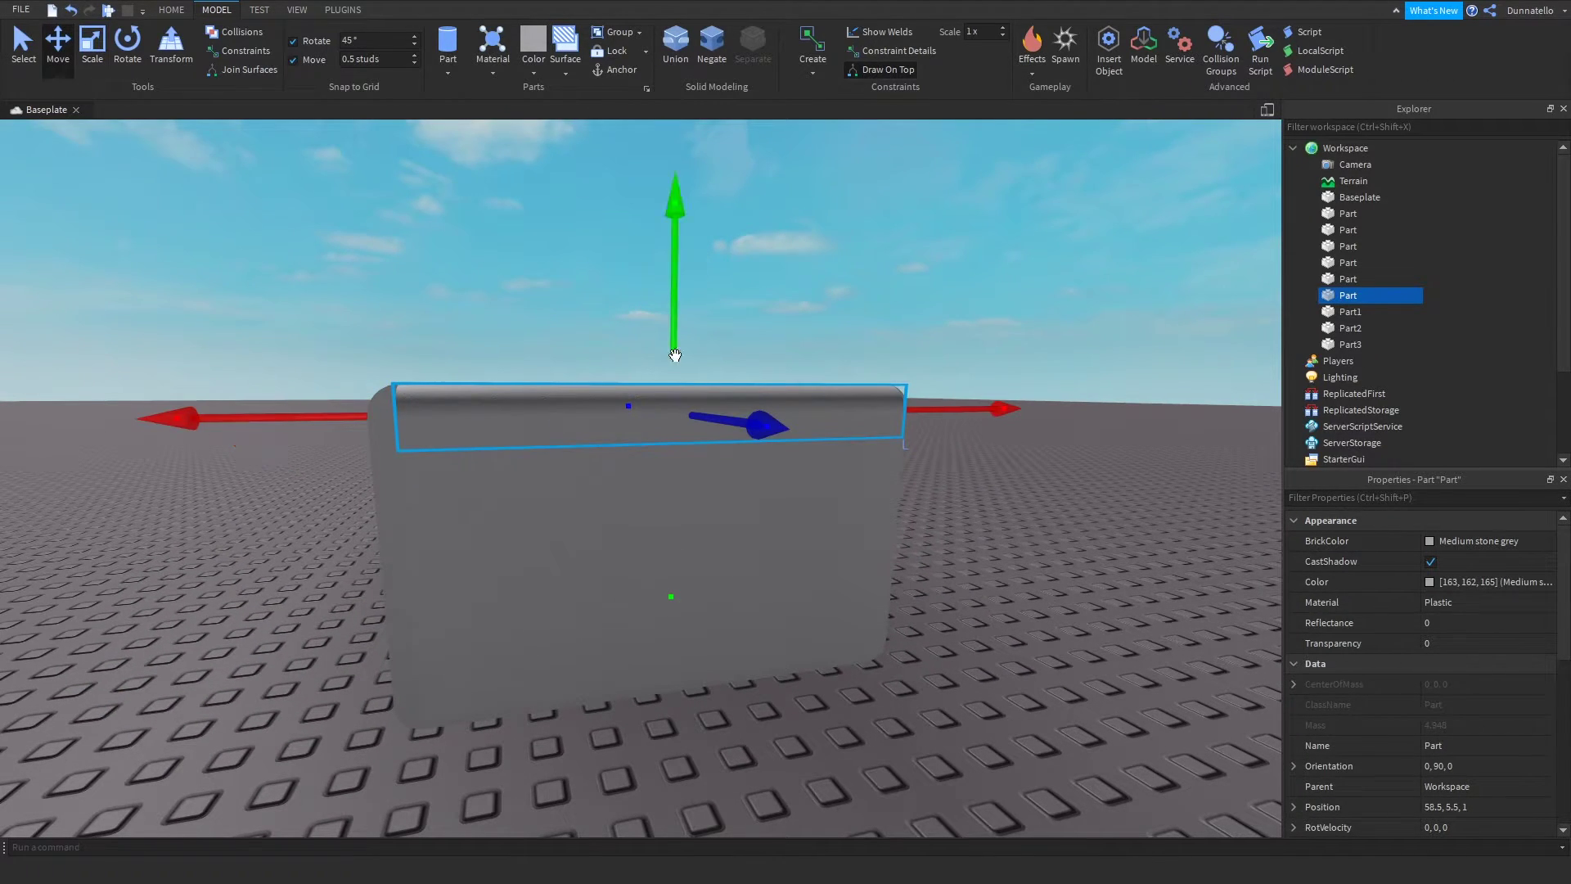
pyautogui.hotkey('ctrl', 'd')
pyautogui.moveTo(666, 287); pyautogui.dragTo(673, 569)
pyautogui.moveTo(673, 569); pyautogui.dragTo(666, 572, button='right')
# Step: Duplicate the upper and lower short edge cylinders together and move the copies to the block's opposite short end
pyautogui.keyDown('ctrl'); pyautogui.click(522, 480); pyautogui.keyUp('ctrl')
pyautogui.moveTo(522, 481); pyautogui.dragTo(526, 491, button='right')
pyautogui.press('a')
pyautogui.hotkey('ctrl', 'd')
pyautogui.press('a')
pyautogui.moveTo(761, 479); pyautogui.dragTo(678, 530)
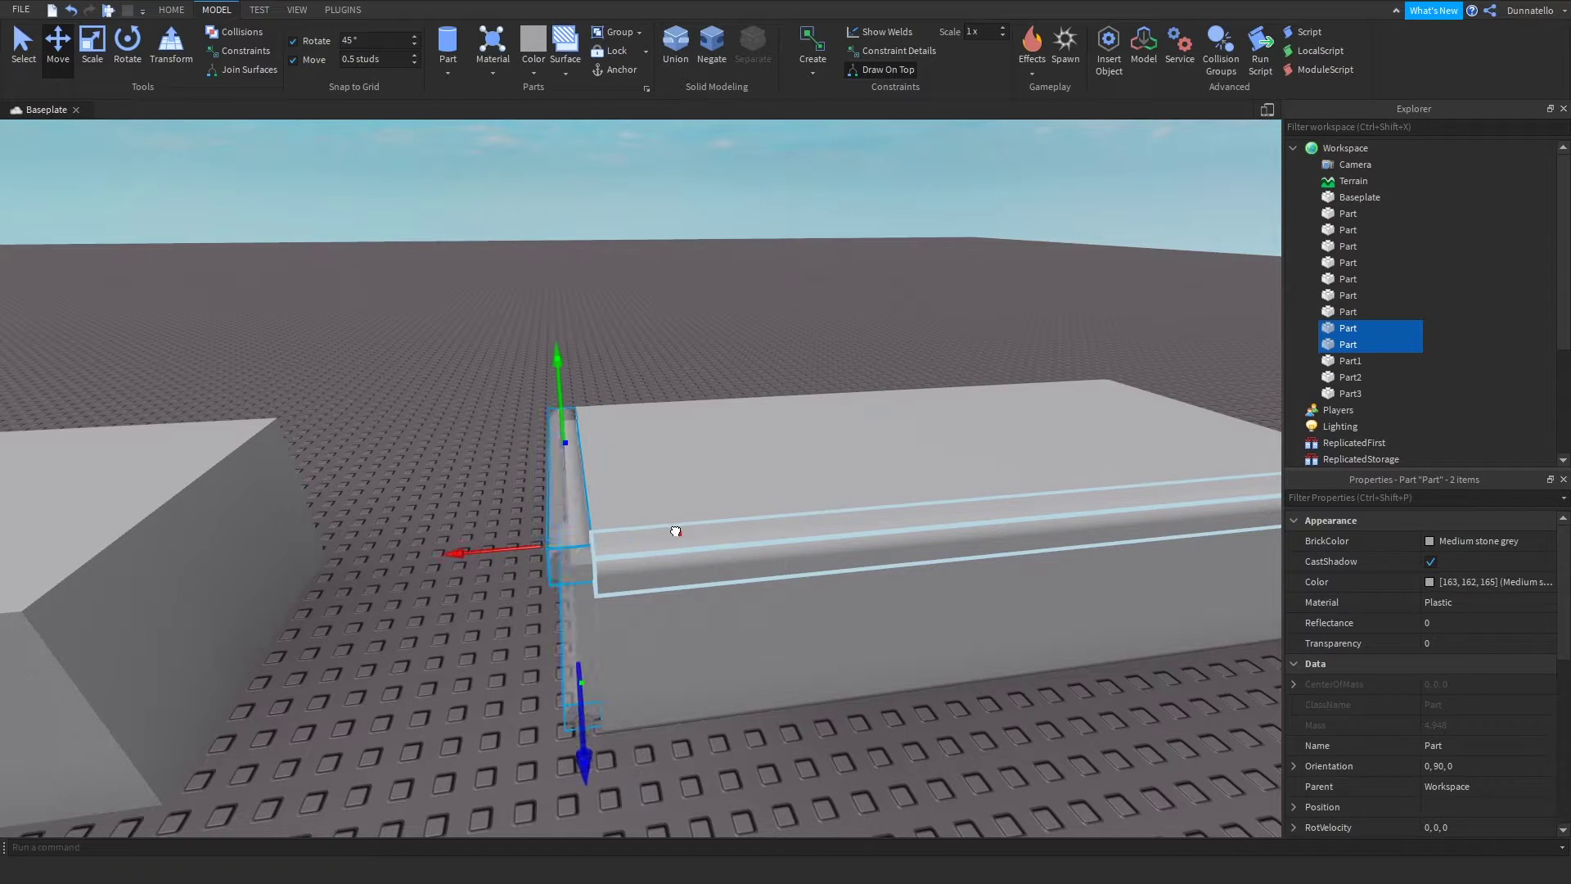
pyautogui.click(445, 494)
pyautogui.scroll(1, 445, 496)
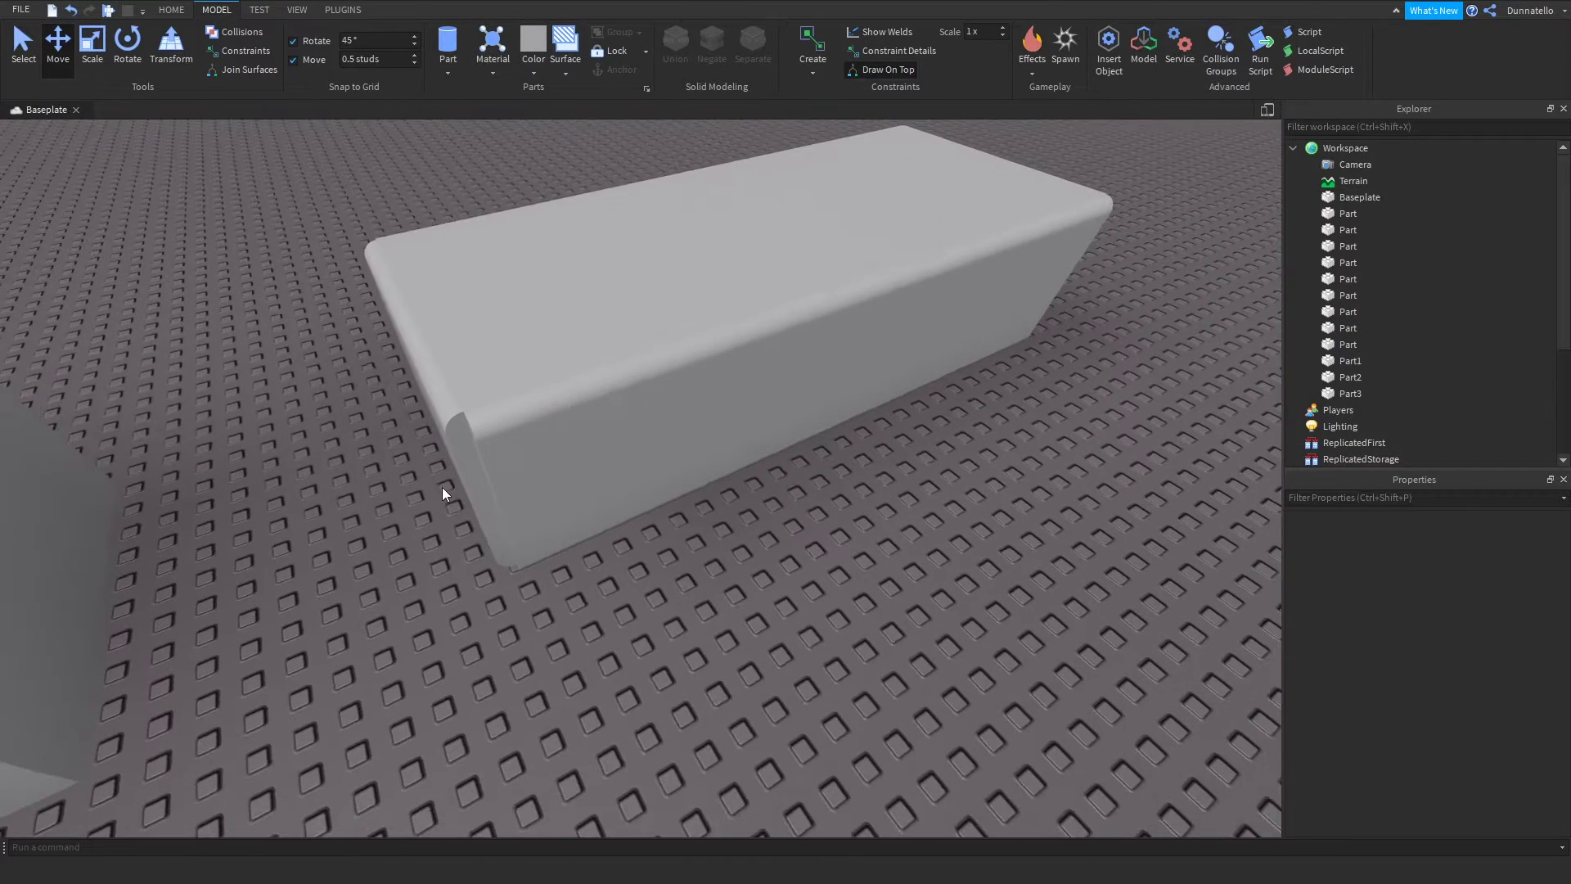
# Step: Insert a cylinder on top of the block near its unfilled vertical corner and set the move snap to 1 stud
pyautogui.click(442, 41)
pyautogui.moveTo(624, 351); pyautogui.dragTo(512, 354)
pyautogui.click(88, 50)
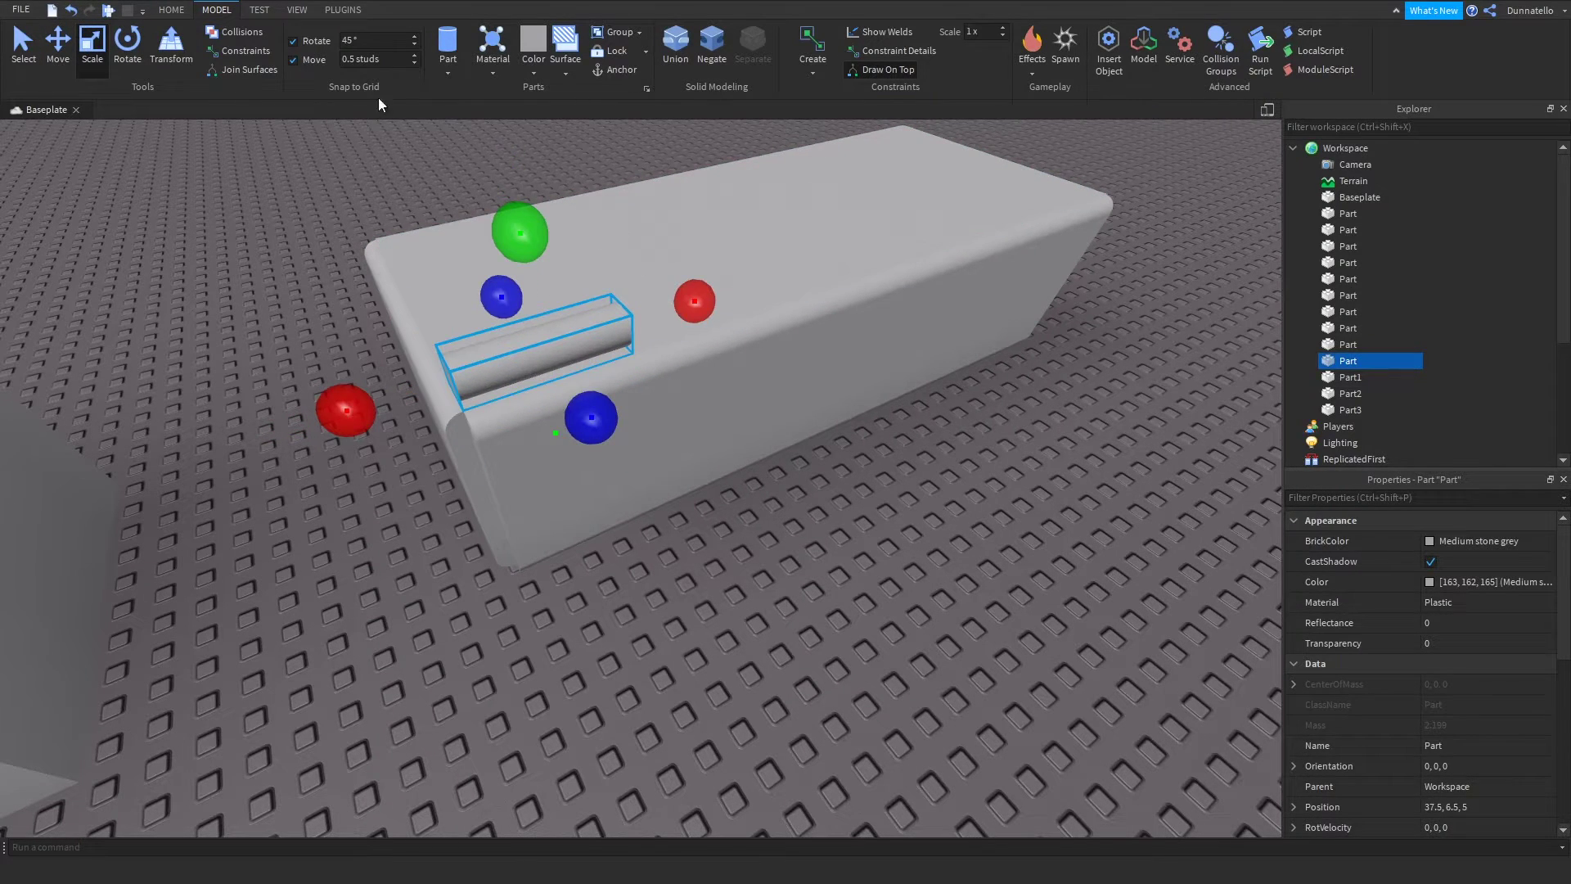
pyautogui.click(374, 59)
pyautogui.write('1')
# Step: Shorten the new cylinder to 1 stud and rotate it 90 degrees so it stands upright
pyautogui.moveTo(694, 299); pyautogui.dragTo(581, 337)
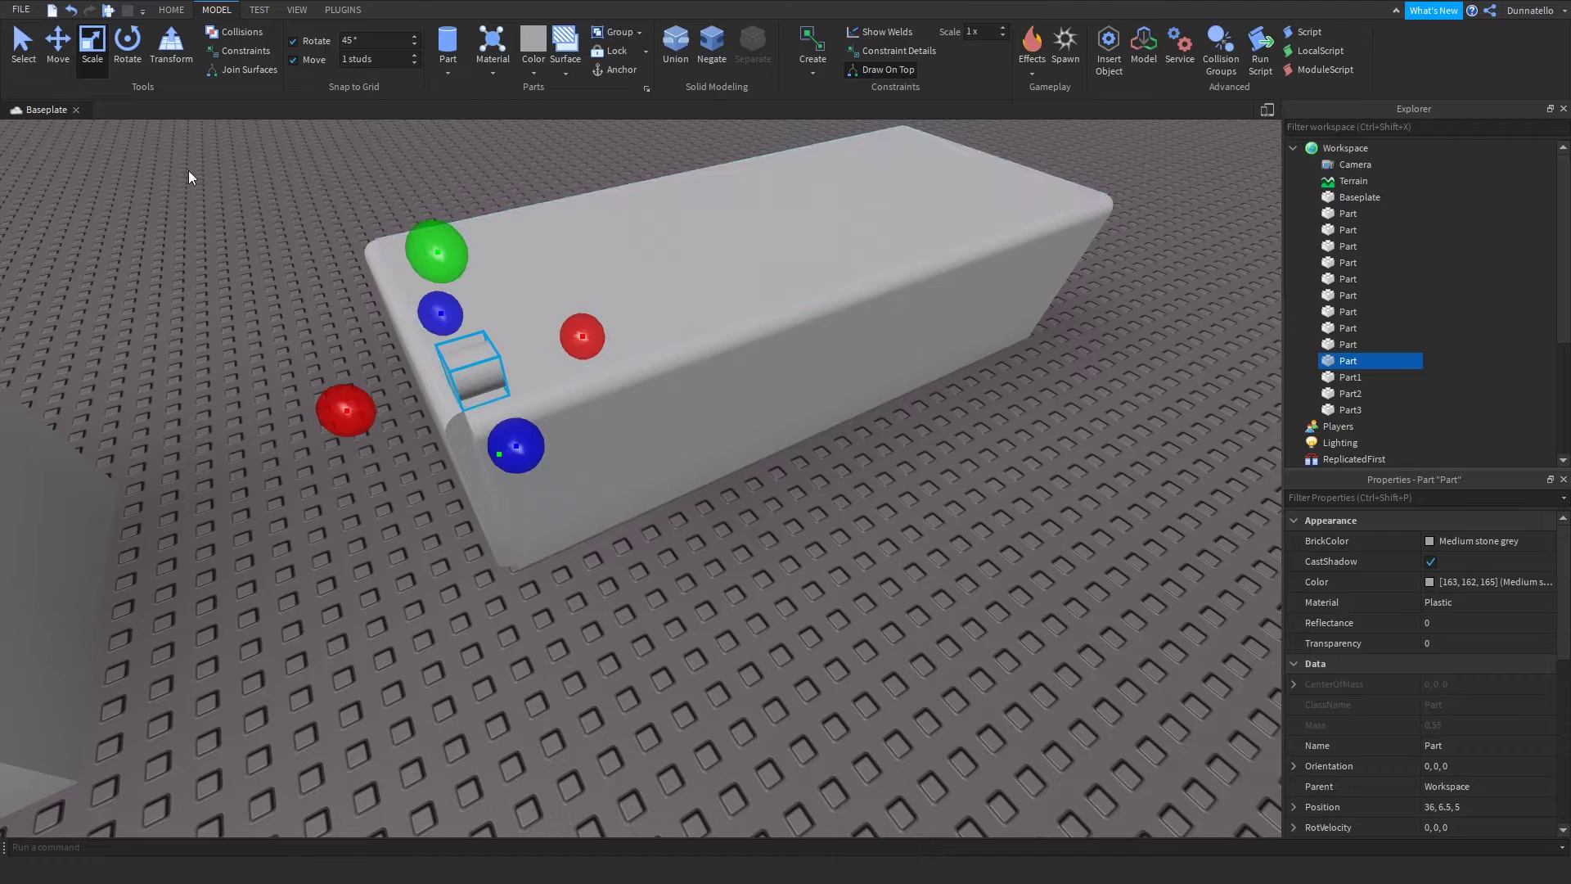
pyautogui.click(125, 51)
pyautogui.moveTo(428, 225); pyautogui.dragTo(326, 418)
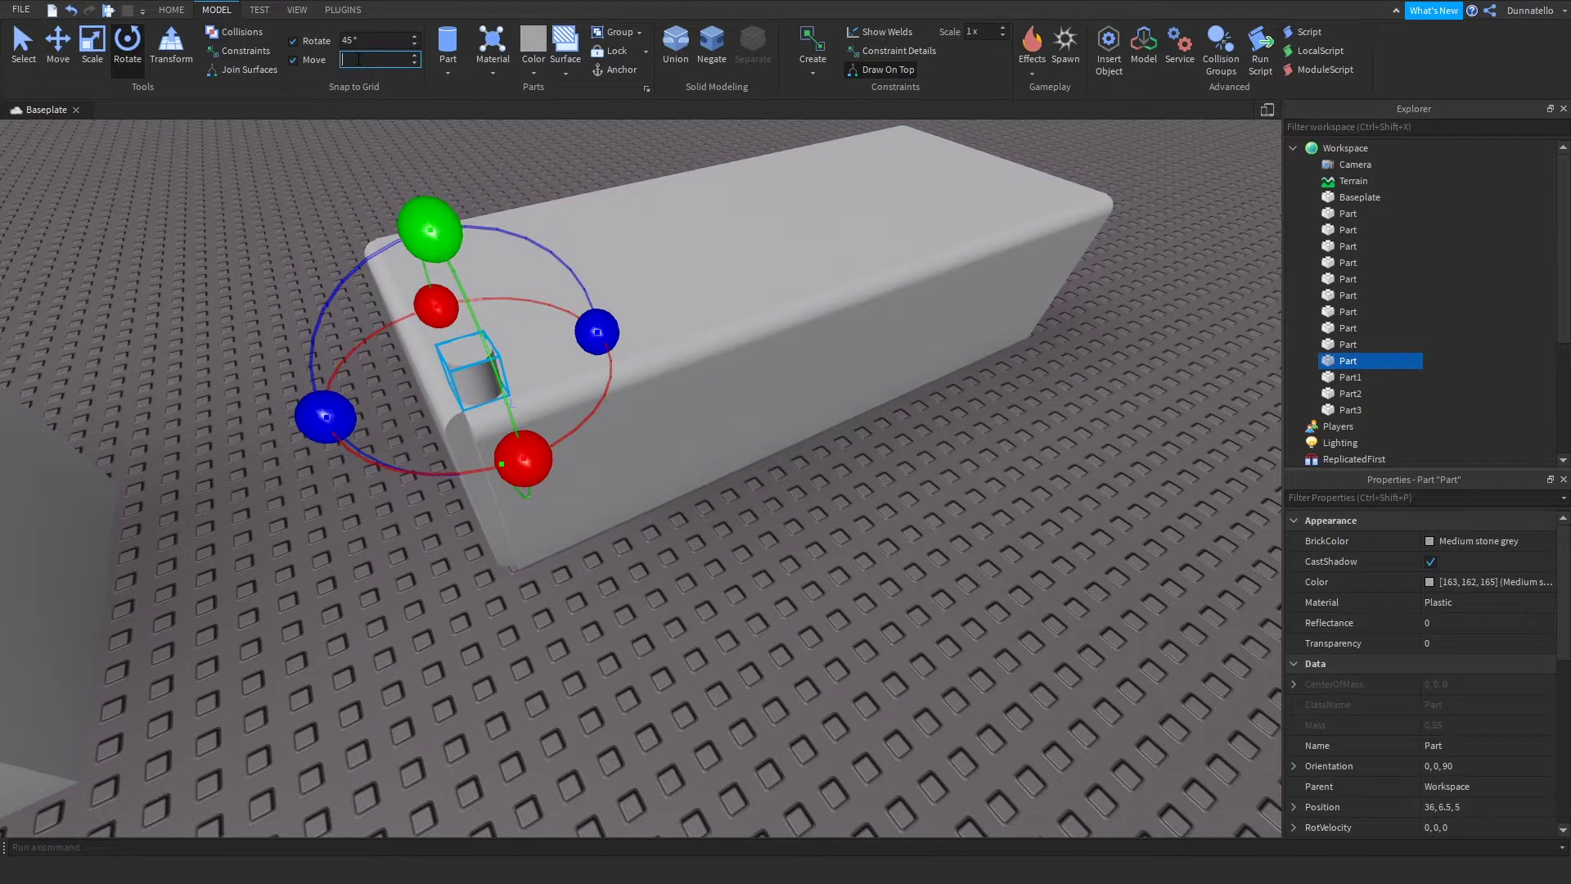
# Step: Restore the move snap to 0.5 studs and move the upright cylinder into the block's vertical corner notch at position 35.5, 5, 5.5
pyautogui.click(52, 68)
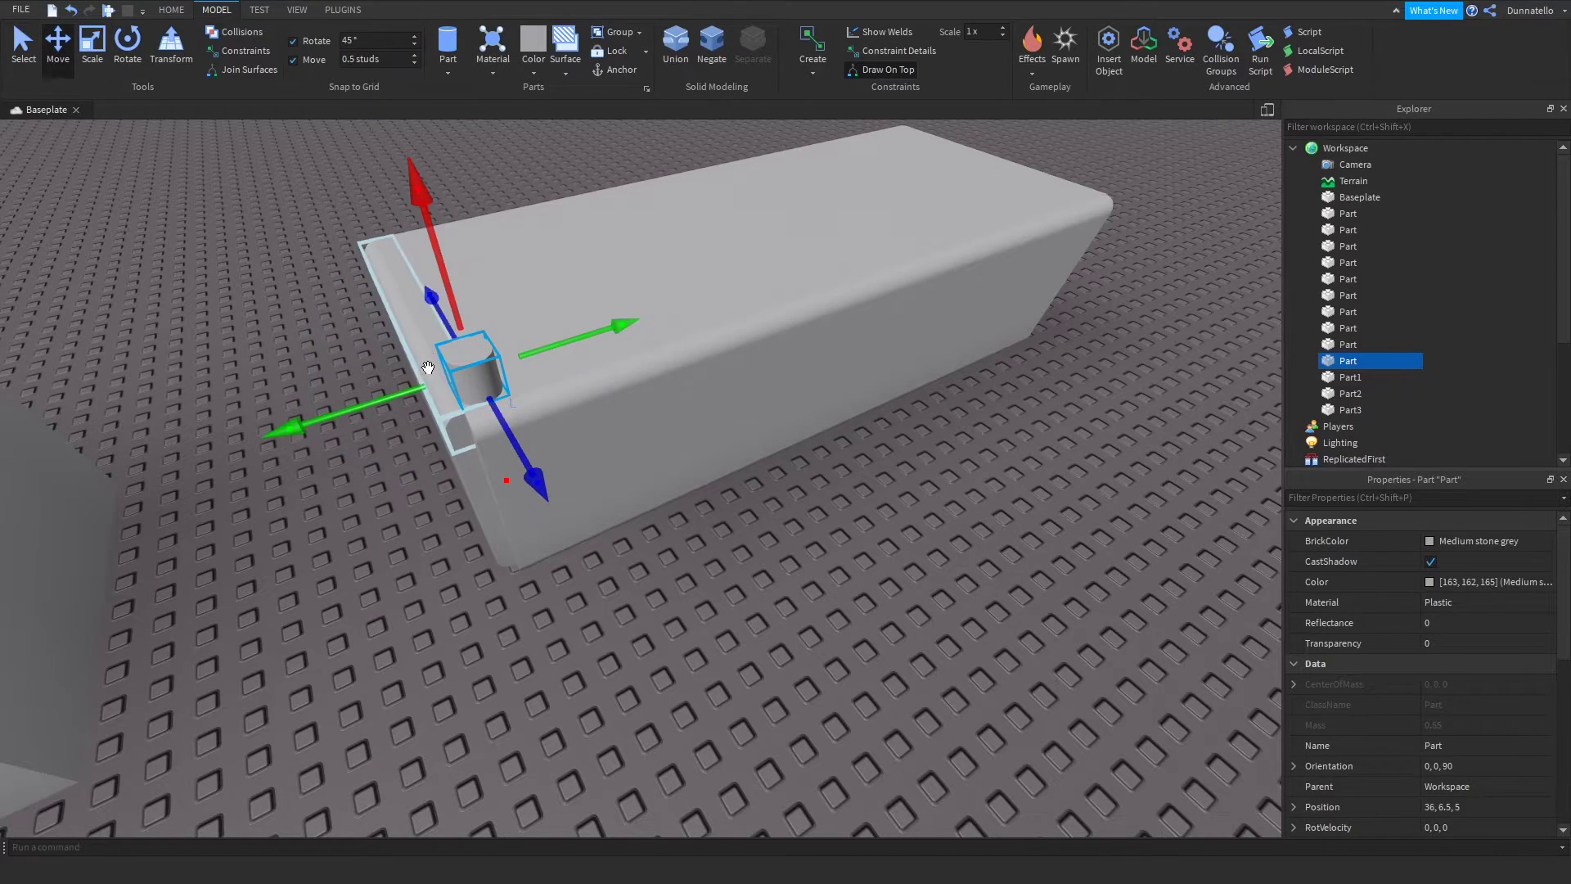
pyautogui.moveTo(381, 394); pyautogui.dragTo(355, 394)
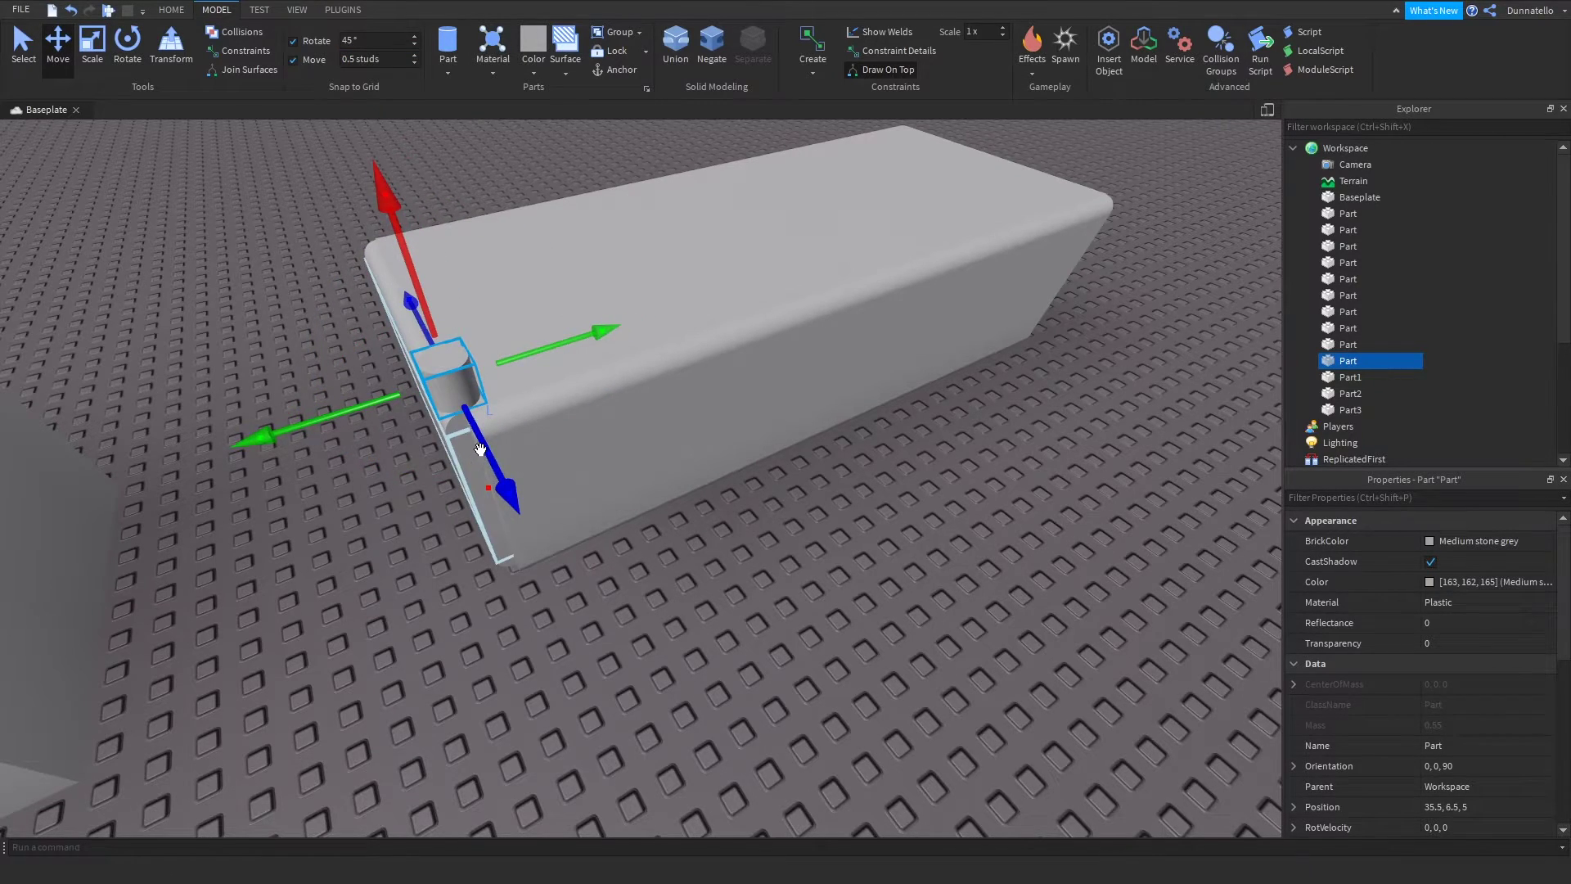
pyautogui.moveTo(480, 449); pyautogui.dragTo(480, 450, button='right')
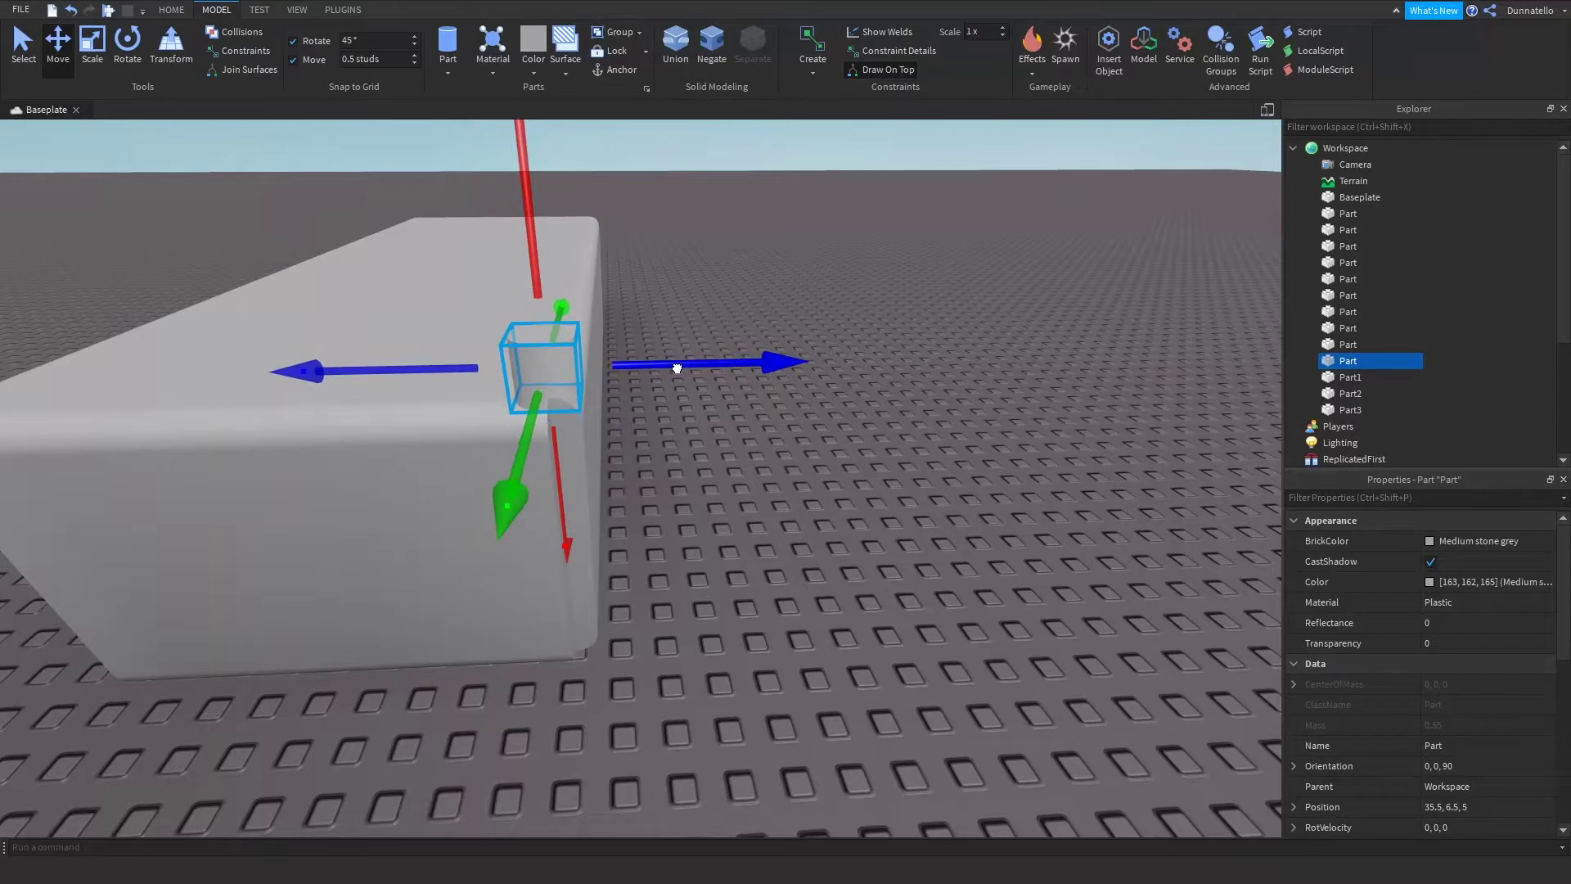
pyautogui.moveTo(540, 233); pyautogui.dragTo(550, 354)
pyautogui.moveTo(550, 355); pyautogui.dragTo(550, 354, button='right')
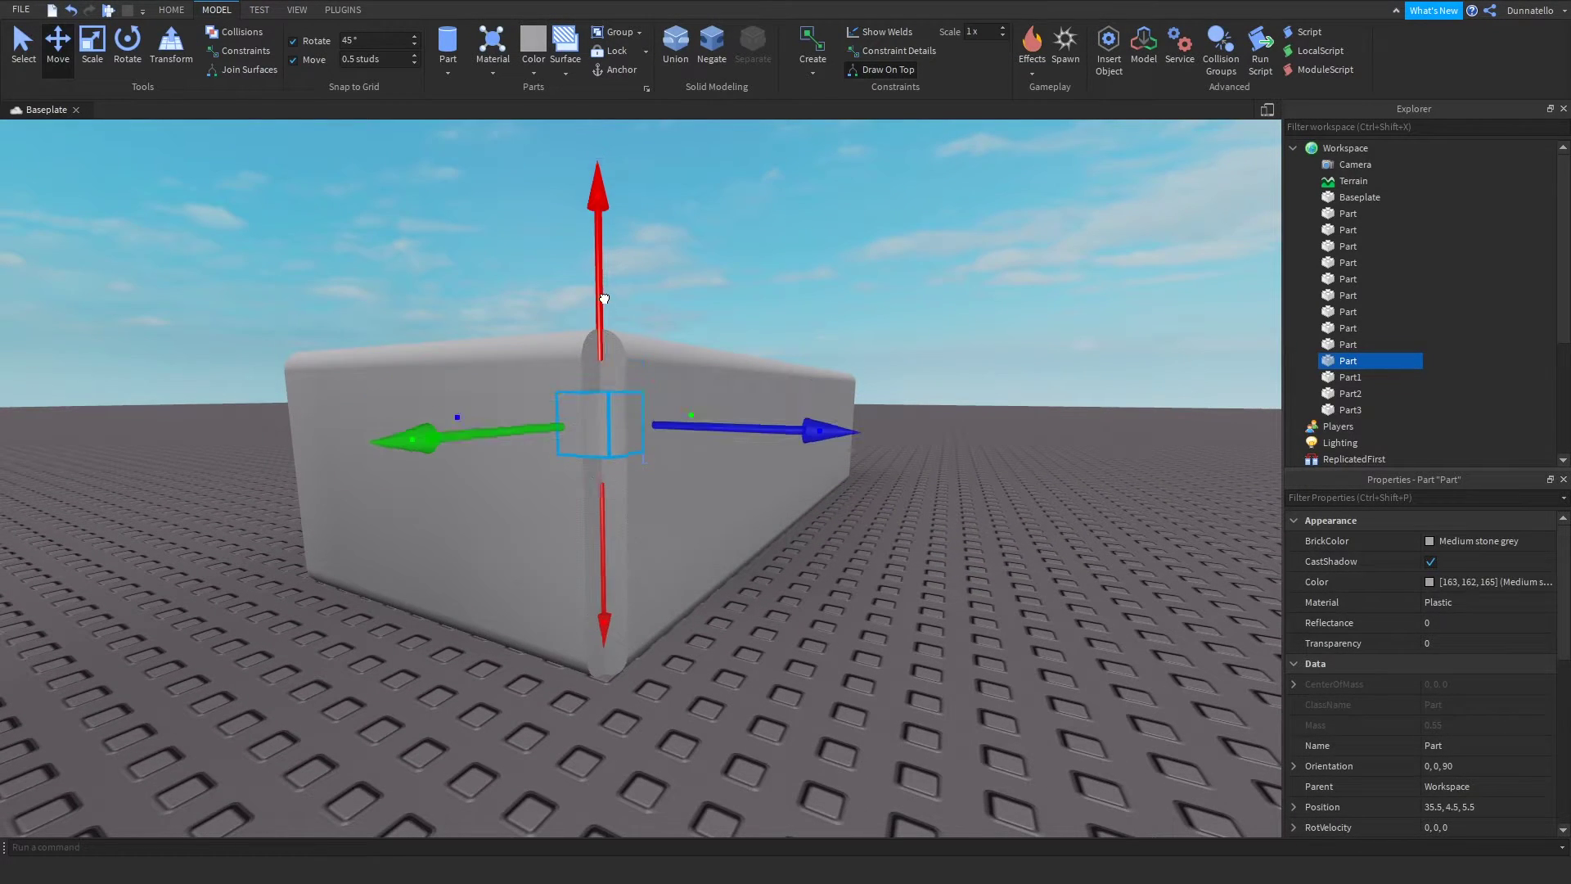
pyautogui.moveTo(603, 298); pyautogui.dragTo(449, 223)
# Step: Scale the upright cylinder downward so it fills the full height of the vertical corner notch
pyautogui.click(92, 45)
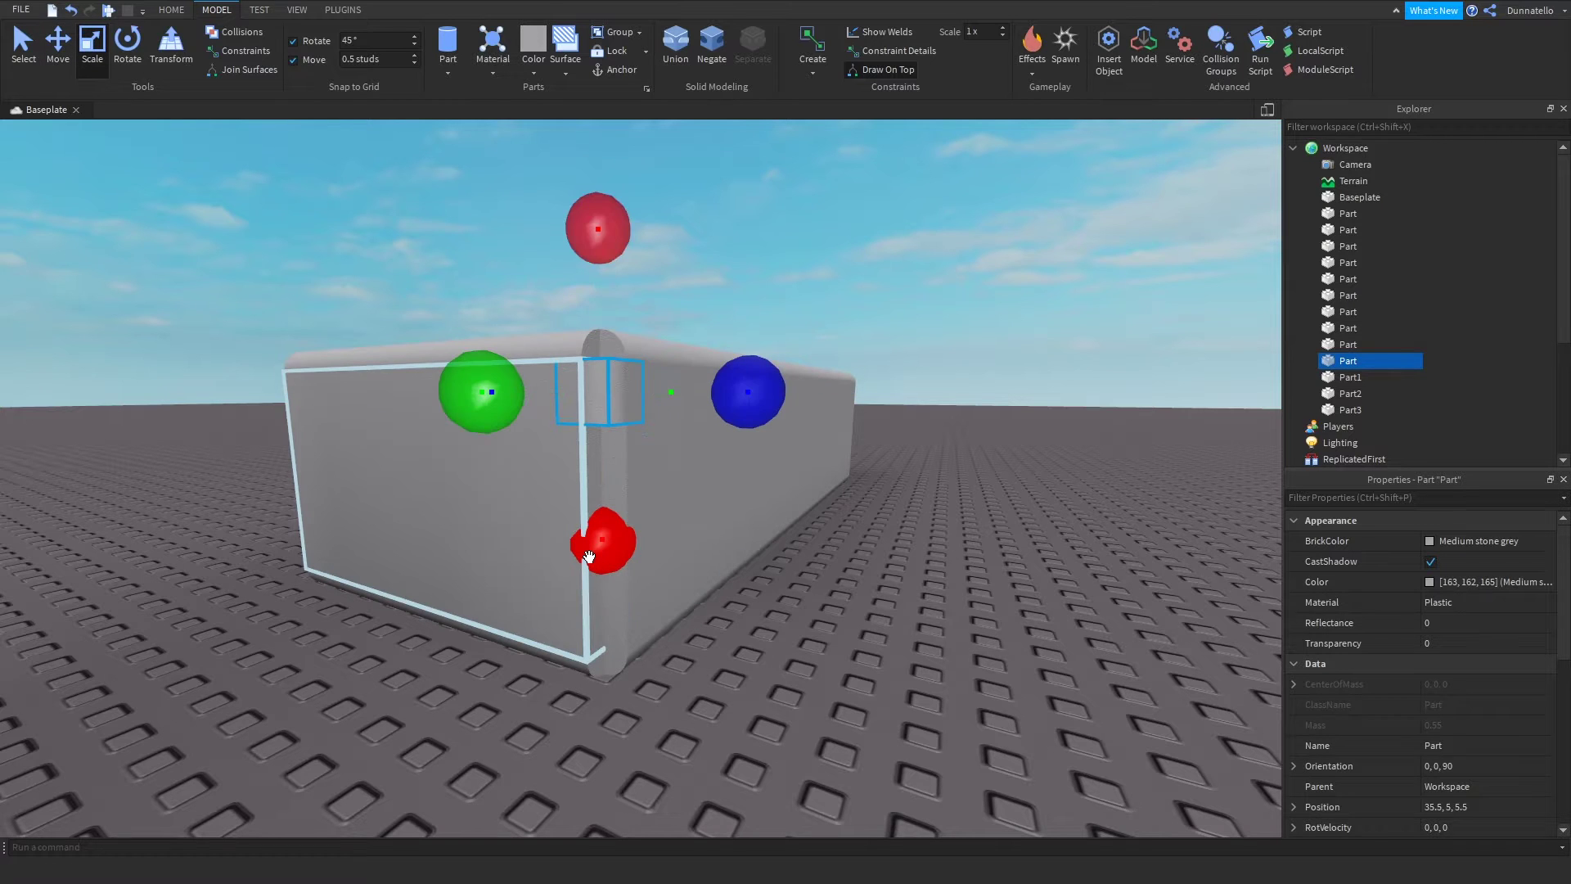
pyautogui.moveTo(593, 687); pyautogui.dragTo(567, 638, button='right')
pyautogui.scroll(3, 568, 638)
pyautogui.press('e')
# Step: Duplicate the vertical corner cylinder and move the copy across to the other corner of the same short end
pyautogui.click(64, 67)
pyautogui.moveTo(709, 464); pyautogui.dragTo(709, 464, button='right')
pyautogui.moveTo(806, 501); pyautogui.dragTo(303, 536)
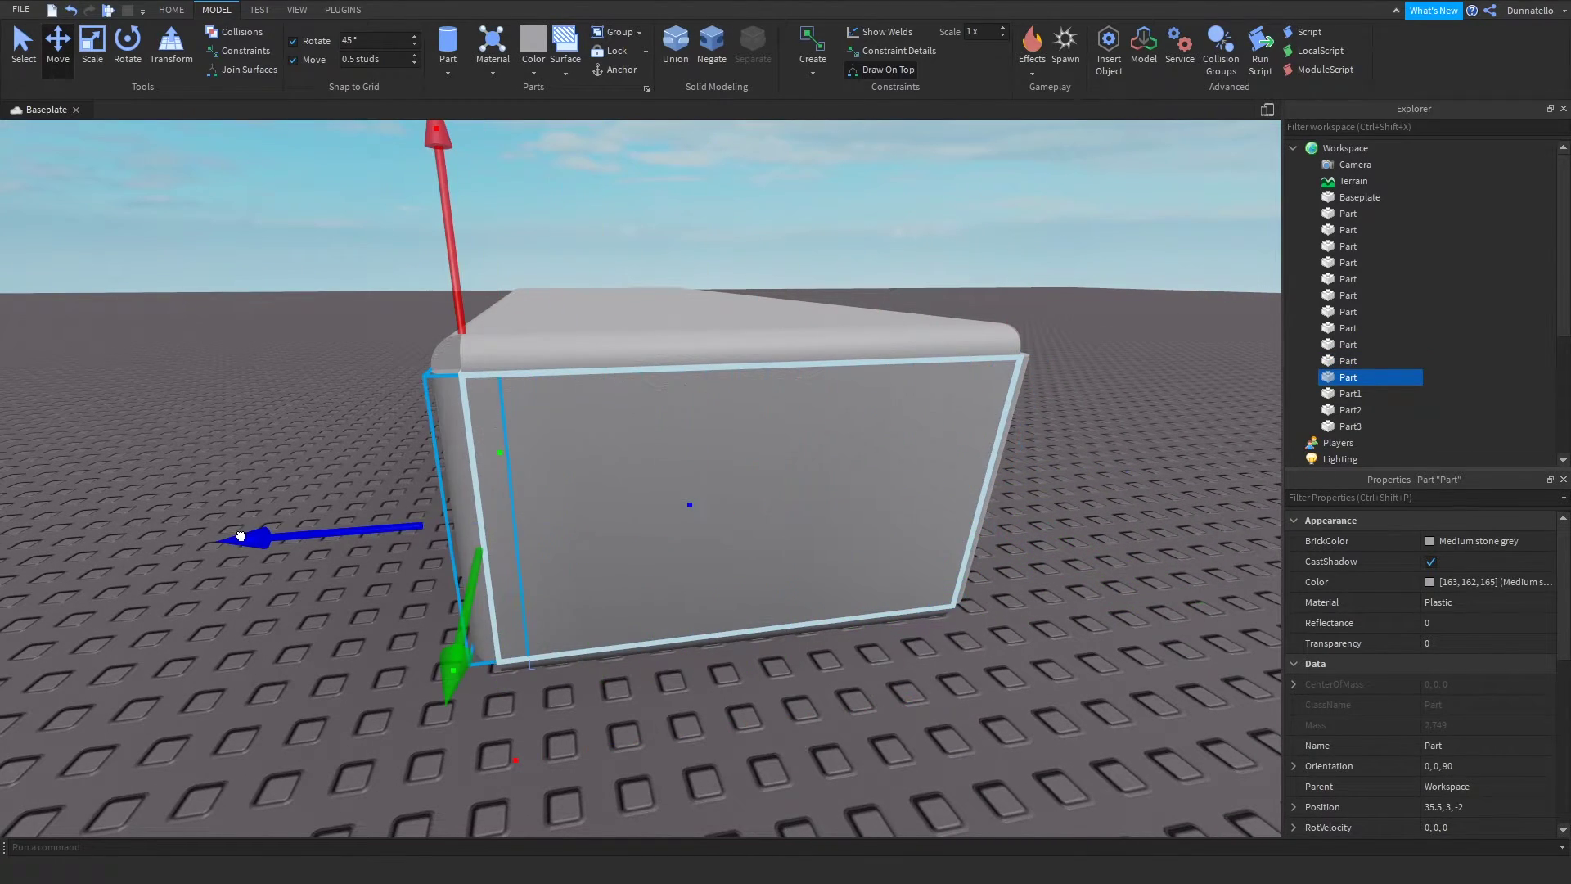
# Step: Duplicate both vertical corner cylinders together and move the copies to the two corners at the block's opposite end
pyautogui.keyDown('ctrl'); pyautogui.click(1007, 426); pyautogui.keyUp('ctrl')
pyautogui.moveTo(965, 441); pyautogui.dragTo(965, 442, button='right')
pyautogui.hotkey('ctrl', 'd')
pyautogui.moveTo(363, 484); pyautogui.dragTo(395, 492, button='right')
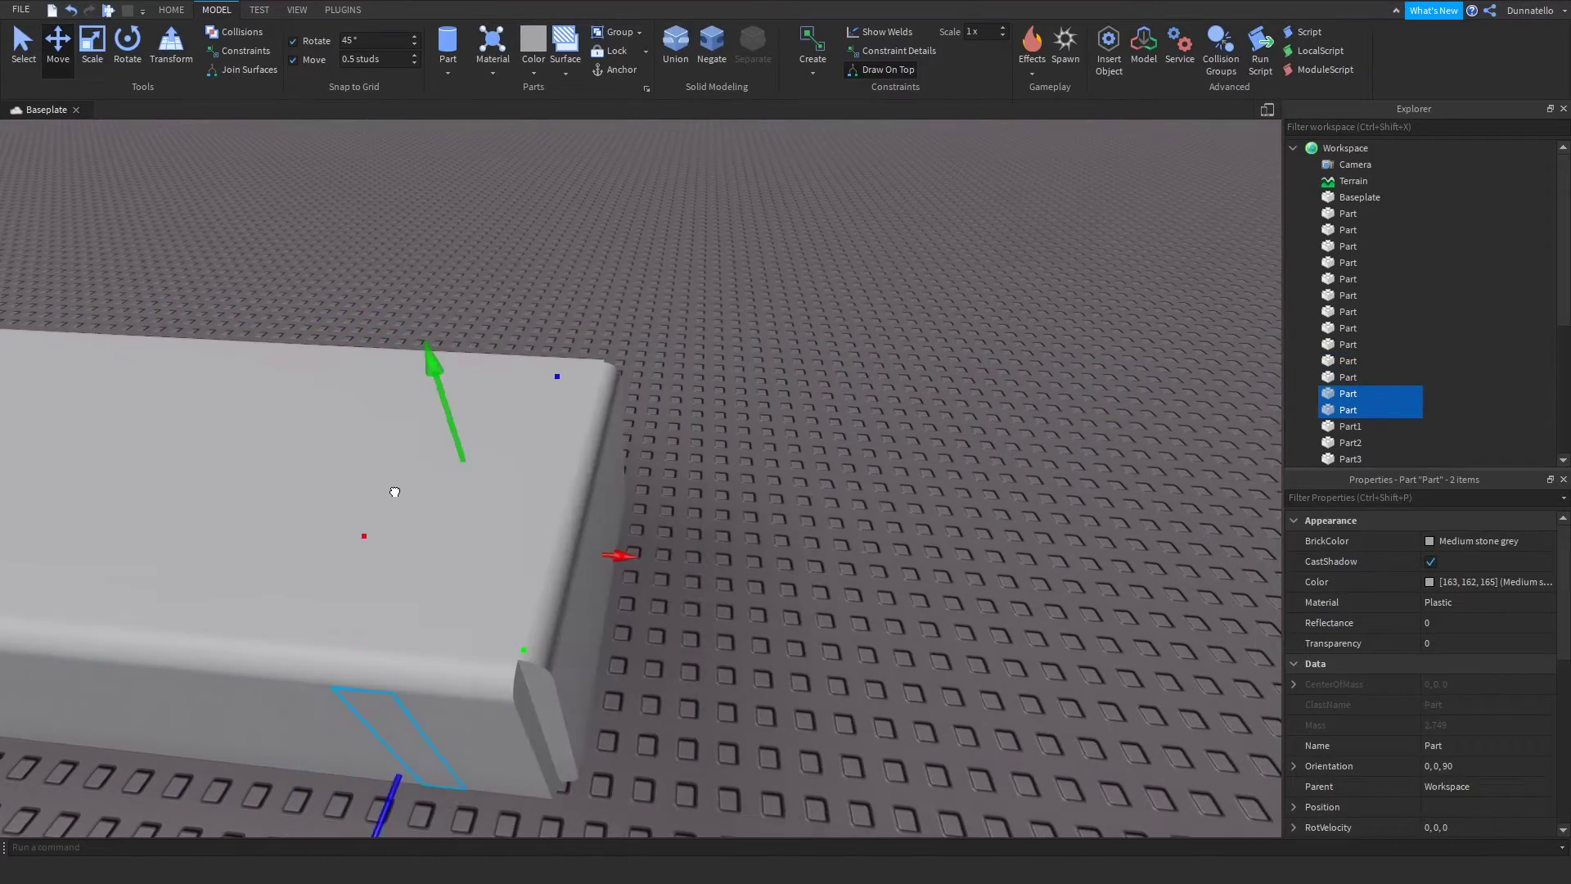
pyautogui.moveTo(450, 506); pyautogui.dragTo(467, 512)
pyautogui.click(803, 612)
pyautogui.moveTo(804, 612); pyautogui.dragTo(795, 609, button='right')
pyautogui.scroll(-2, 795, 608)
pyautogui.press('q')
pyautogui.moveTo(687, 599); pyautogui.dragTo(679, 585, button='right')
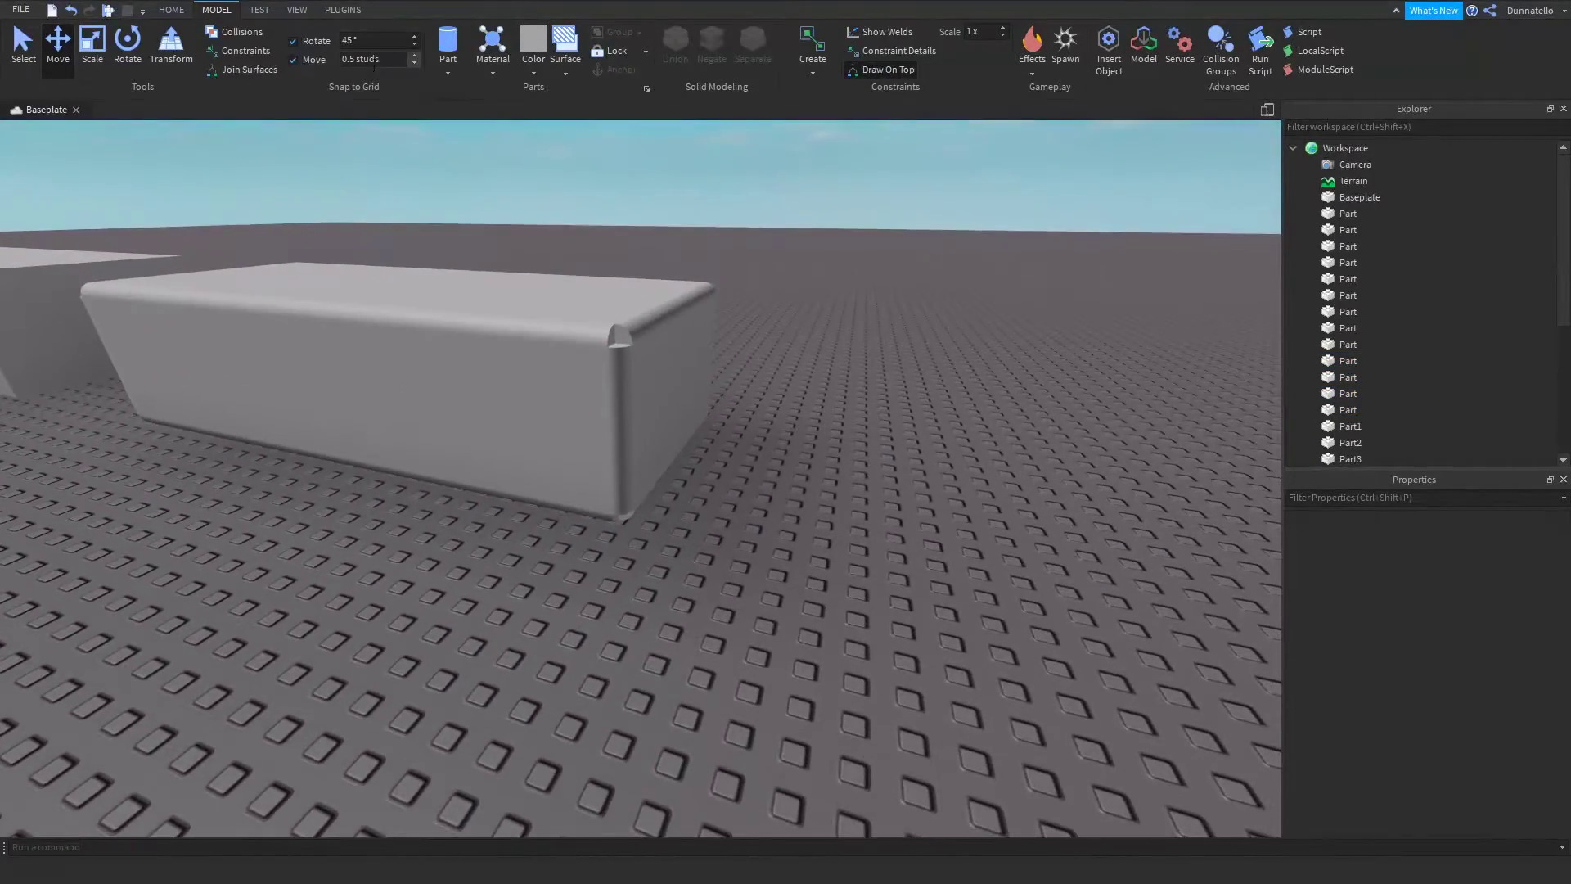
# Step: Insert a sphere on top of the block near the open corner and set its size to 1, 1, 1
pyautogui.click(450, 69)
pyautogui.click(468, 106)
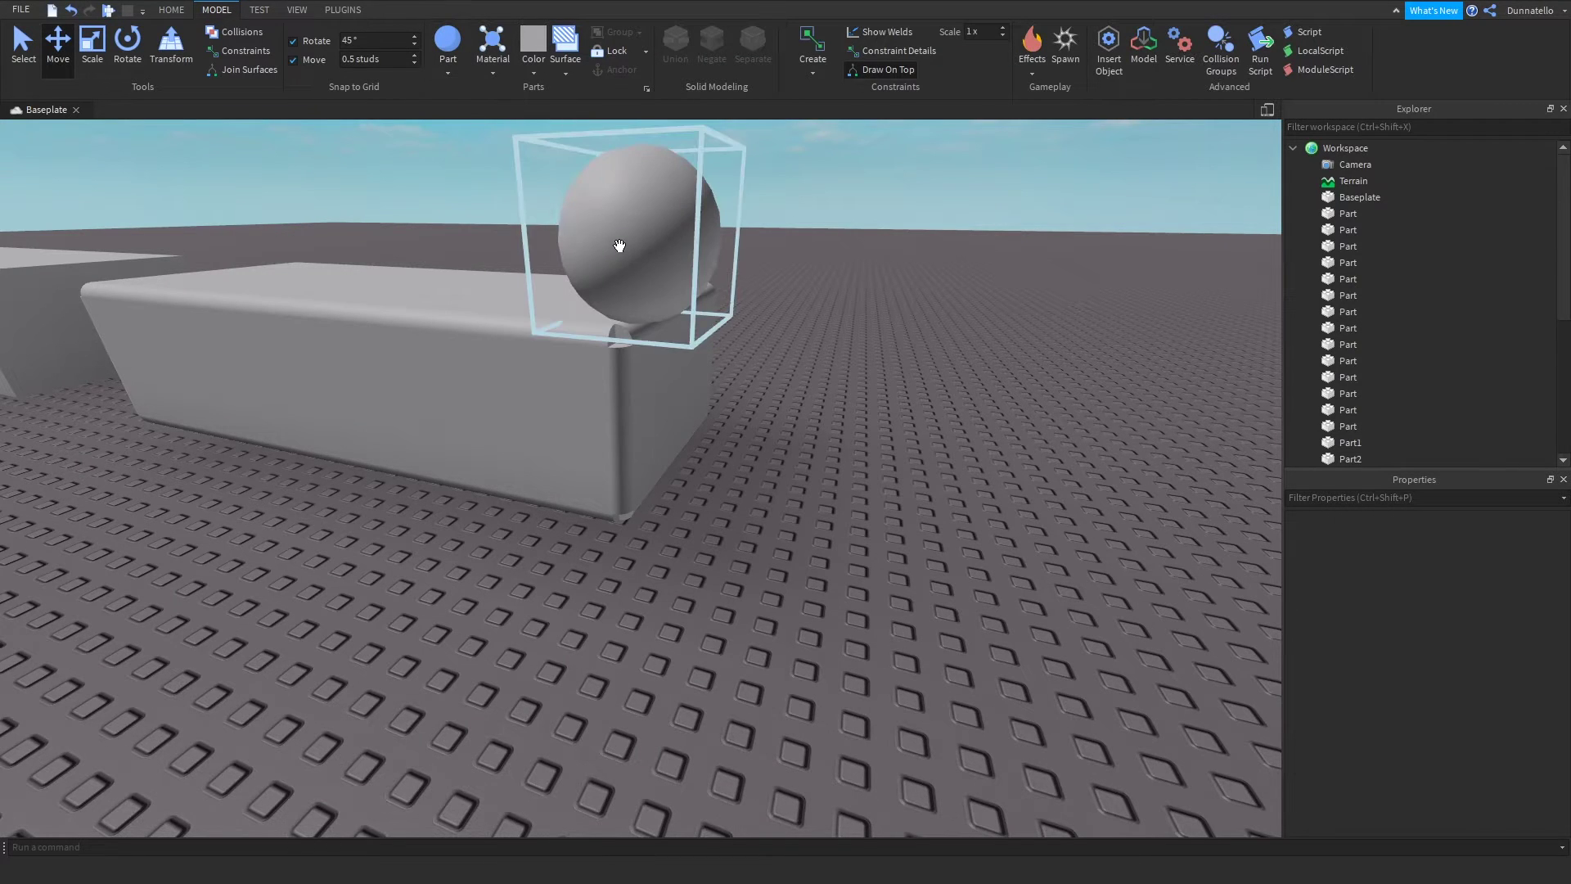
pyautogui.scroll(3, 622, 250)
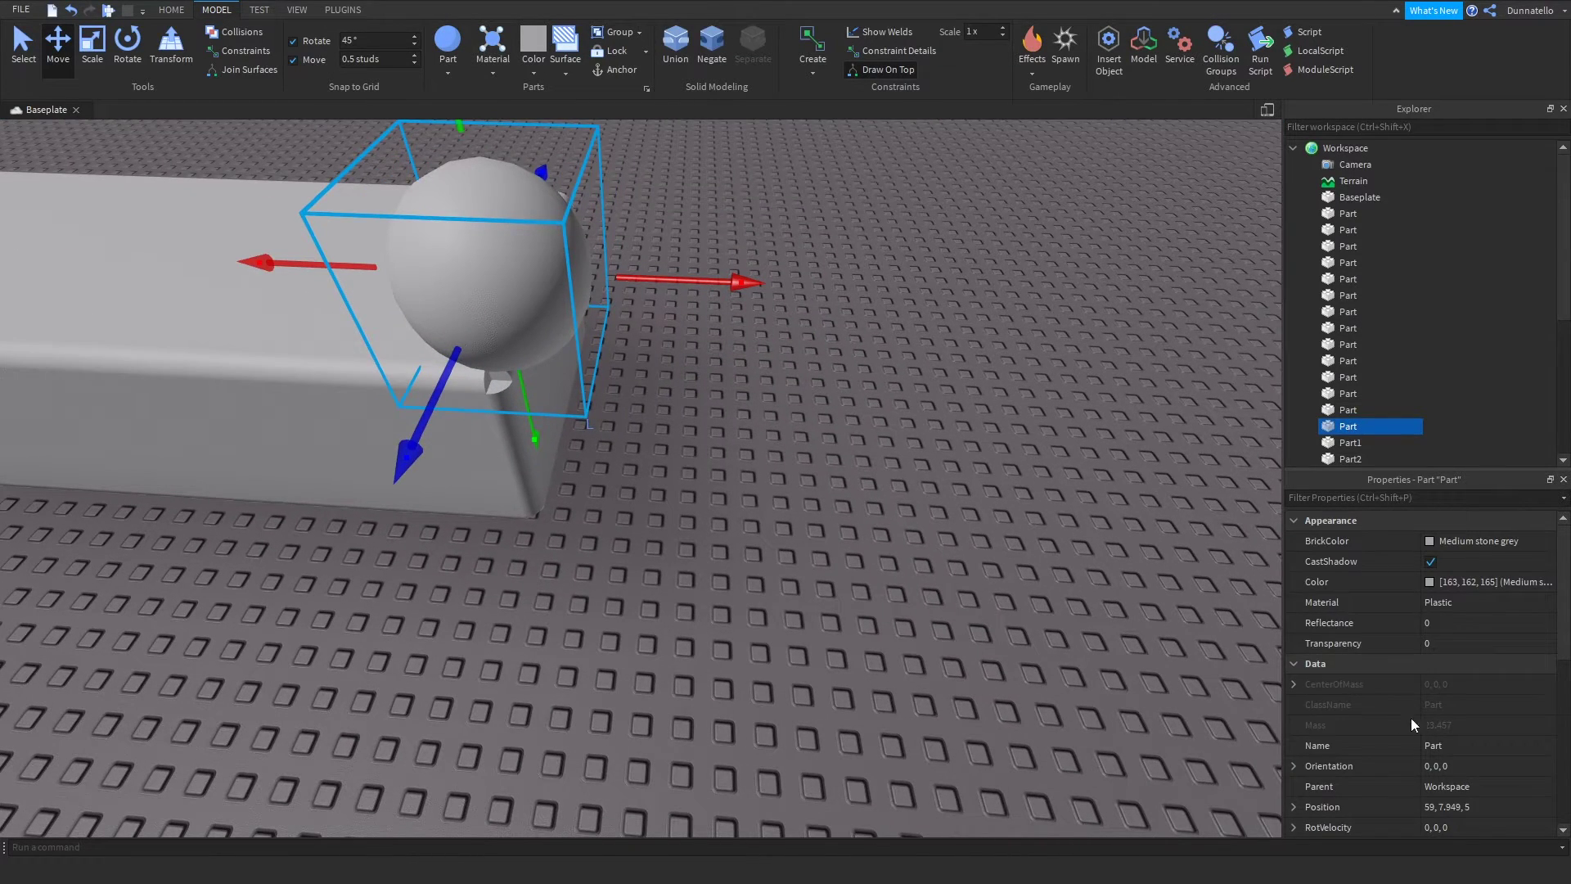
pyautogui.scroll(-5, 1432, 716)
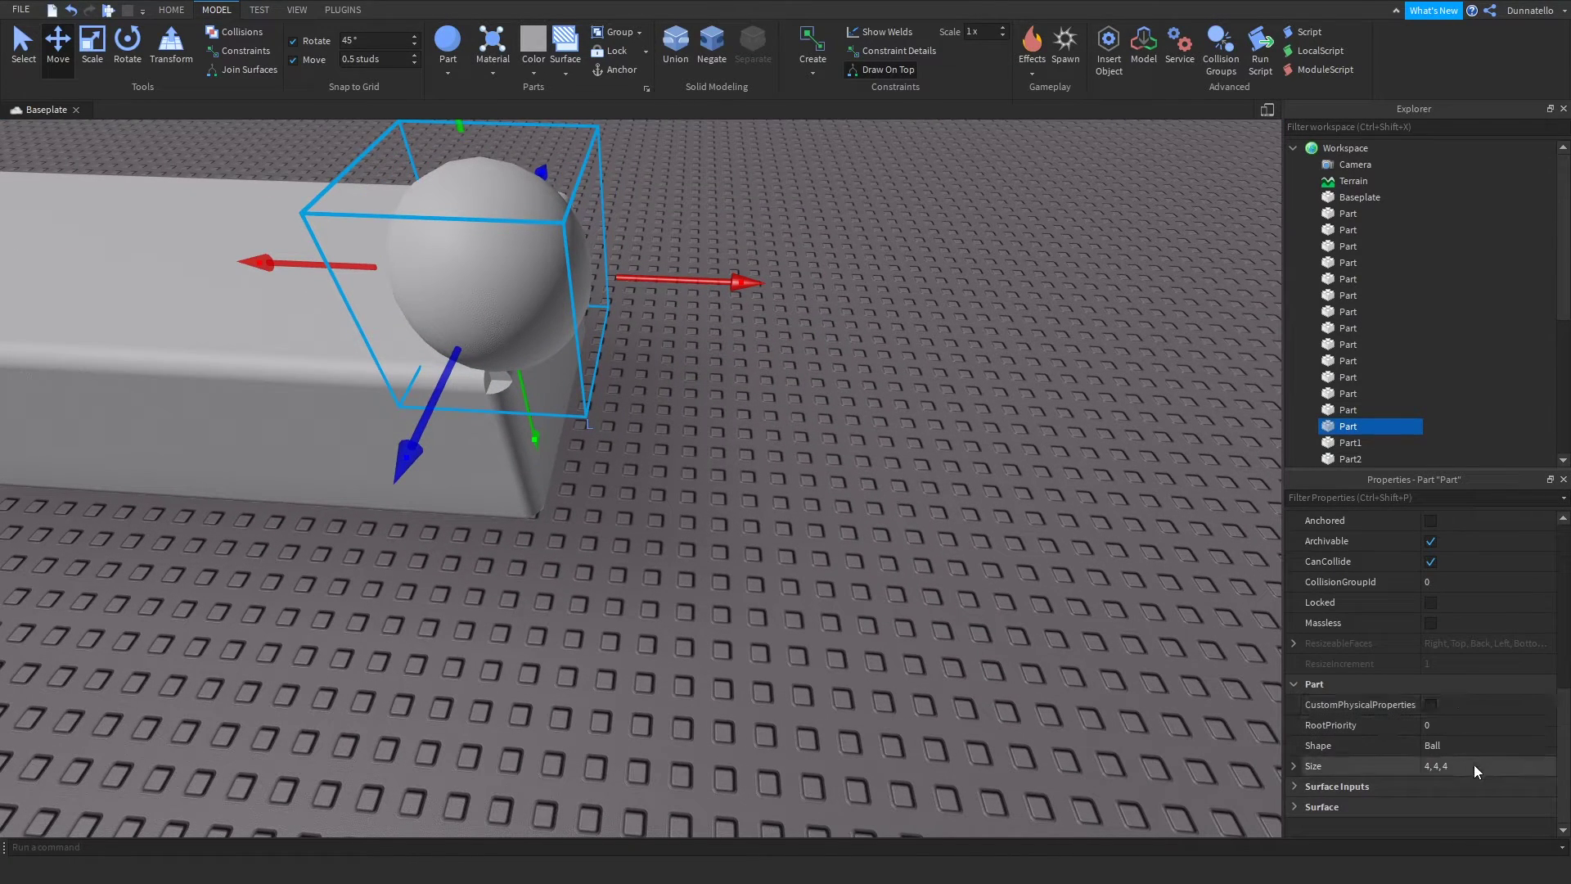
pyautogui.press('Return')
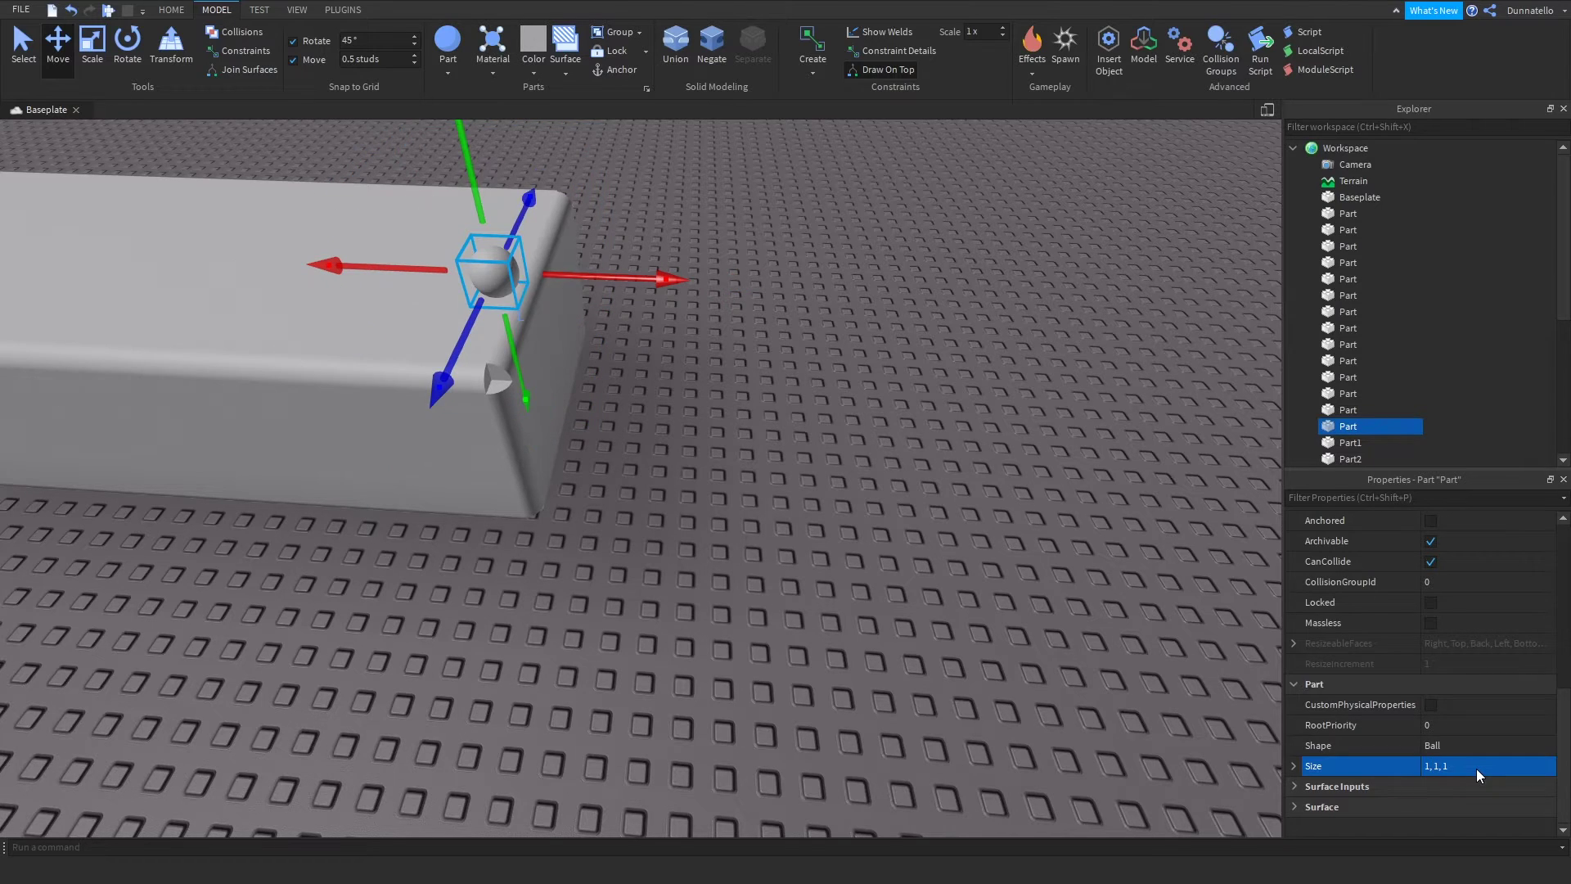
# Step: Align the sphere to the grid by setting its position to 59, 8, 5
pyautogui.scroll(3, 1477, 766)
pyautogui.click(1446, 622)
pyautogui.click(1456, 622)
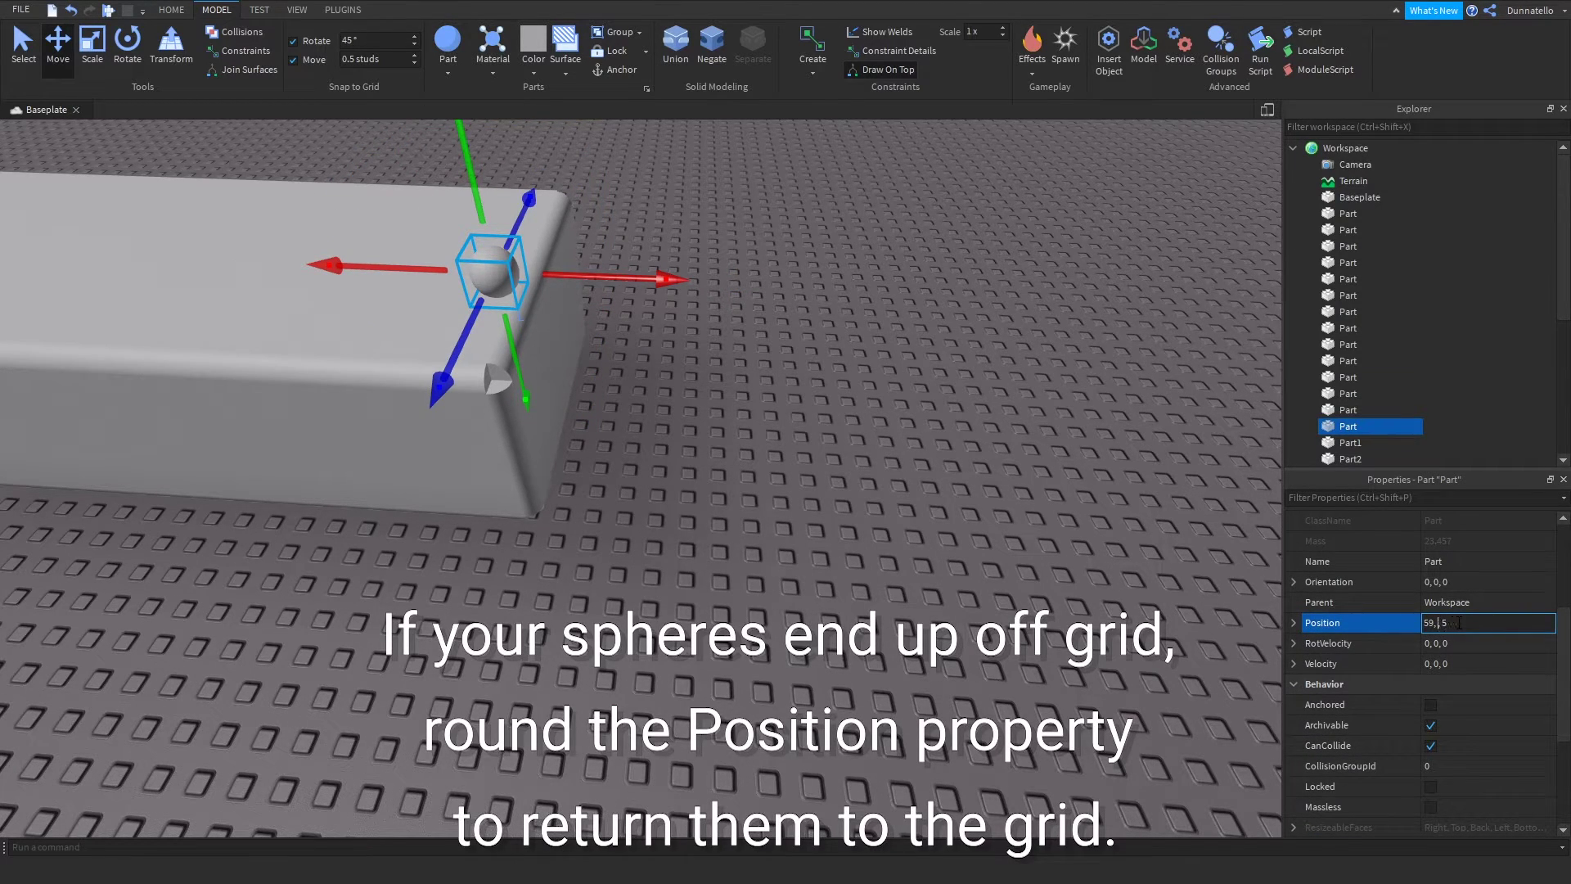
pyautogui.press('Return')
pyautogui.press('f')
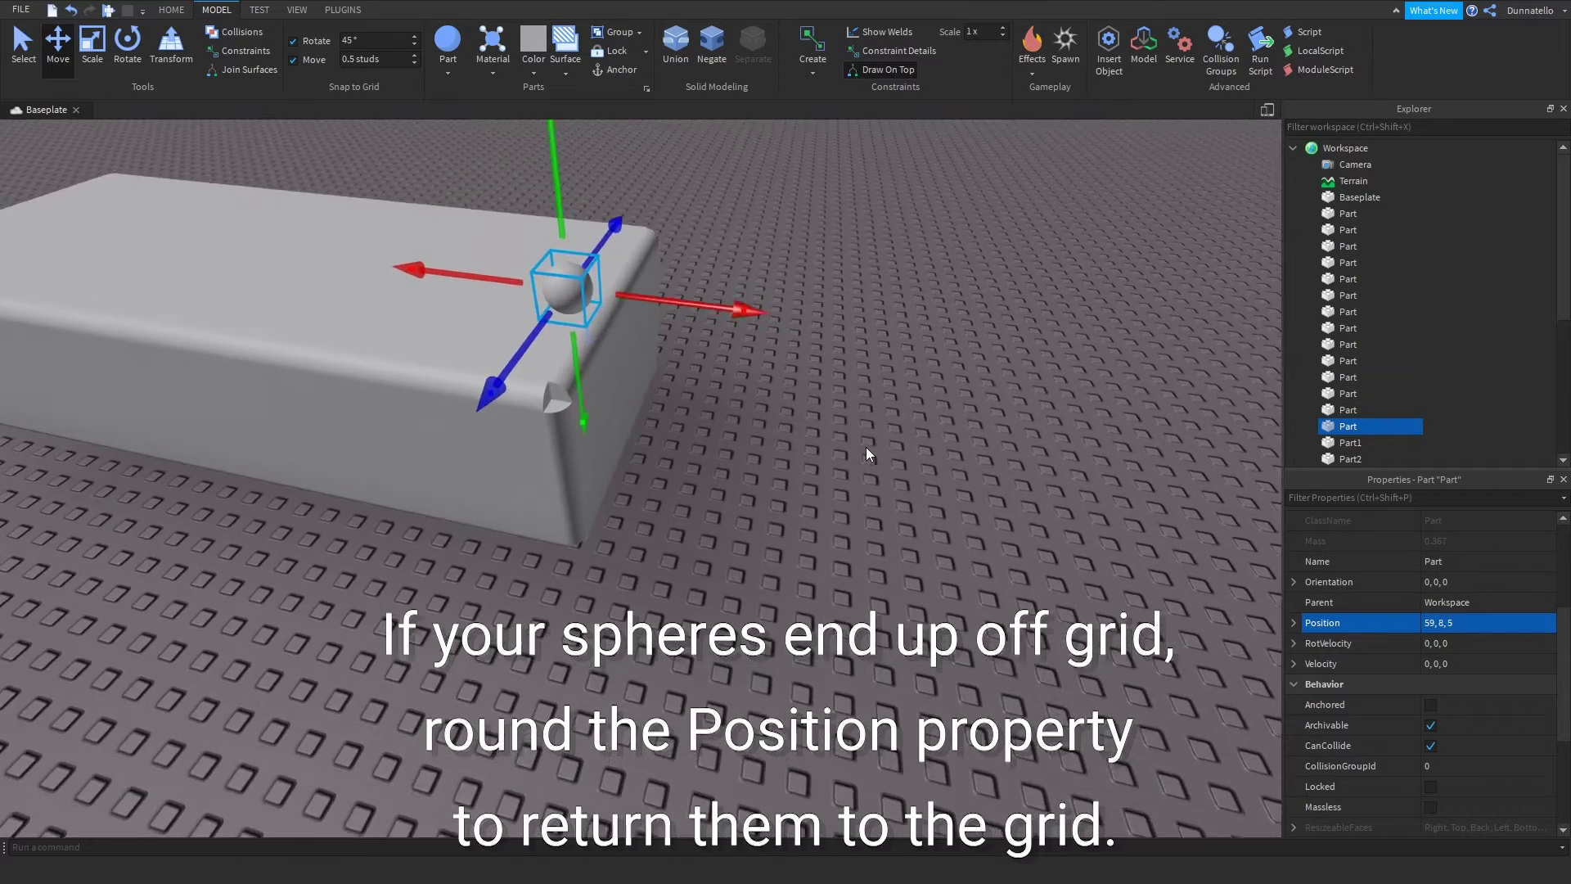
# Step: Move the sphere into the gap at the block's upper corner where the edge cylinders meet
pyautogui.moveTo(570, 391); pyautogui.dragTo(504, 390)
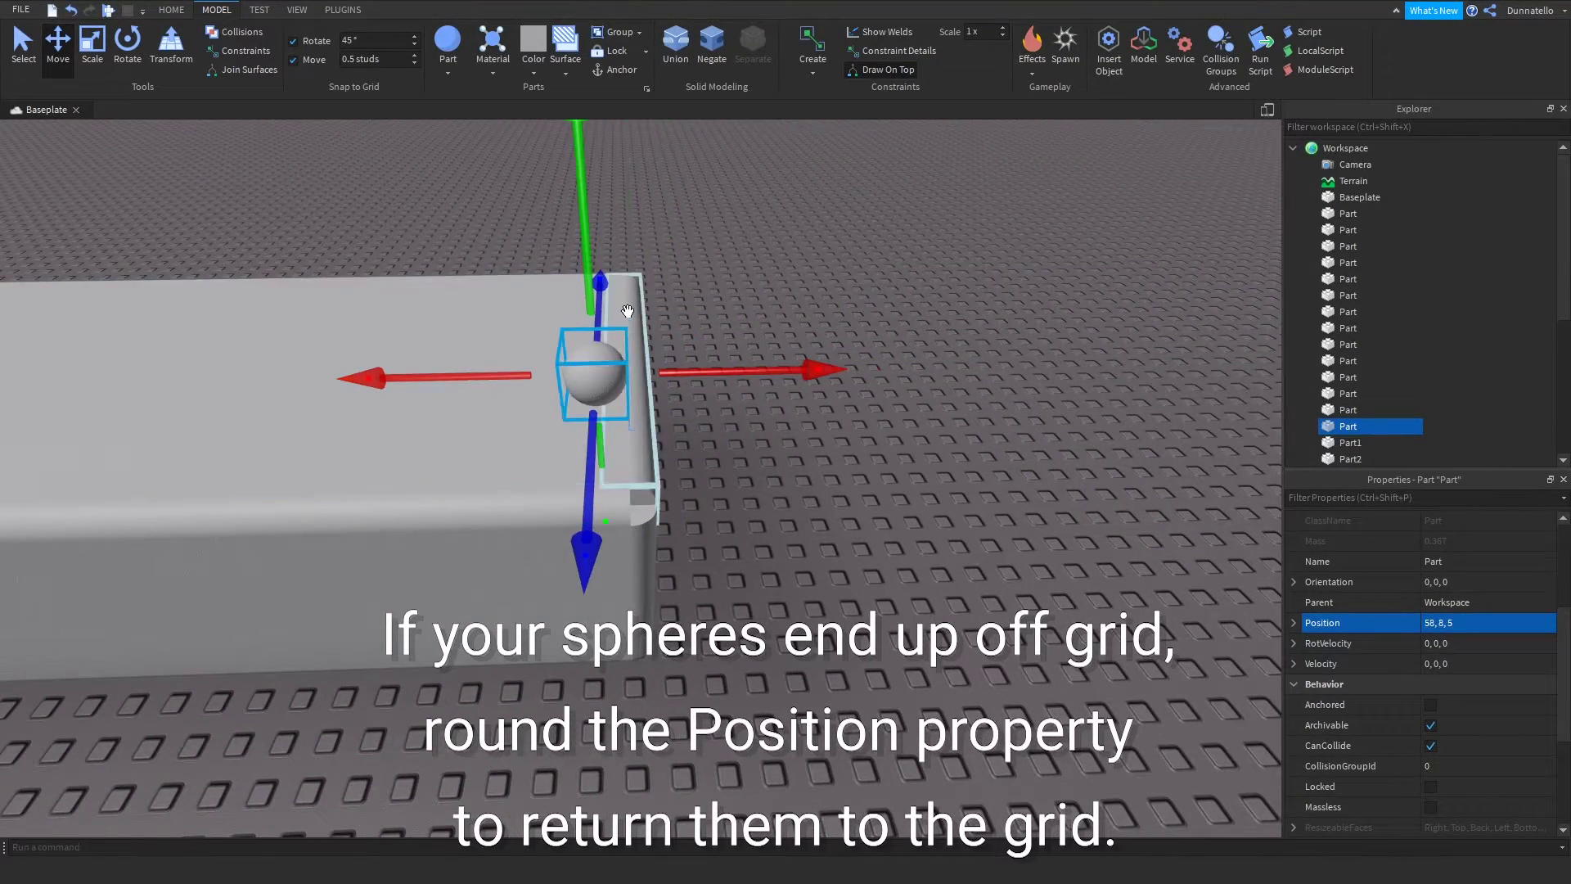
pyautogui.moveTo(598, 274); pyautogui.dragTo(604, 428)
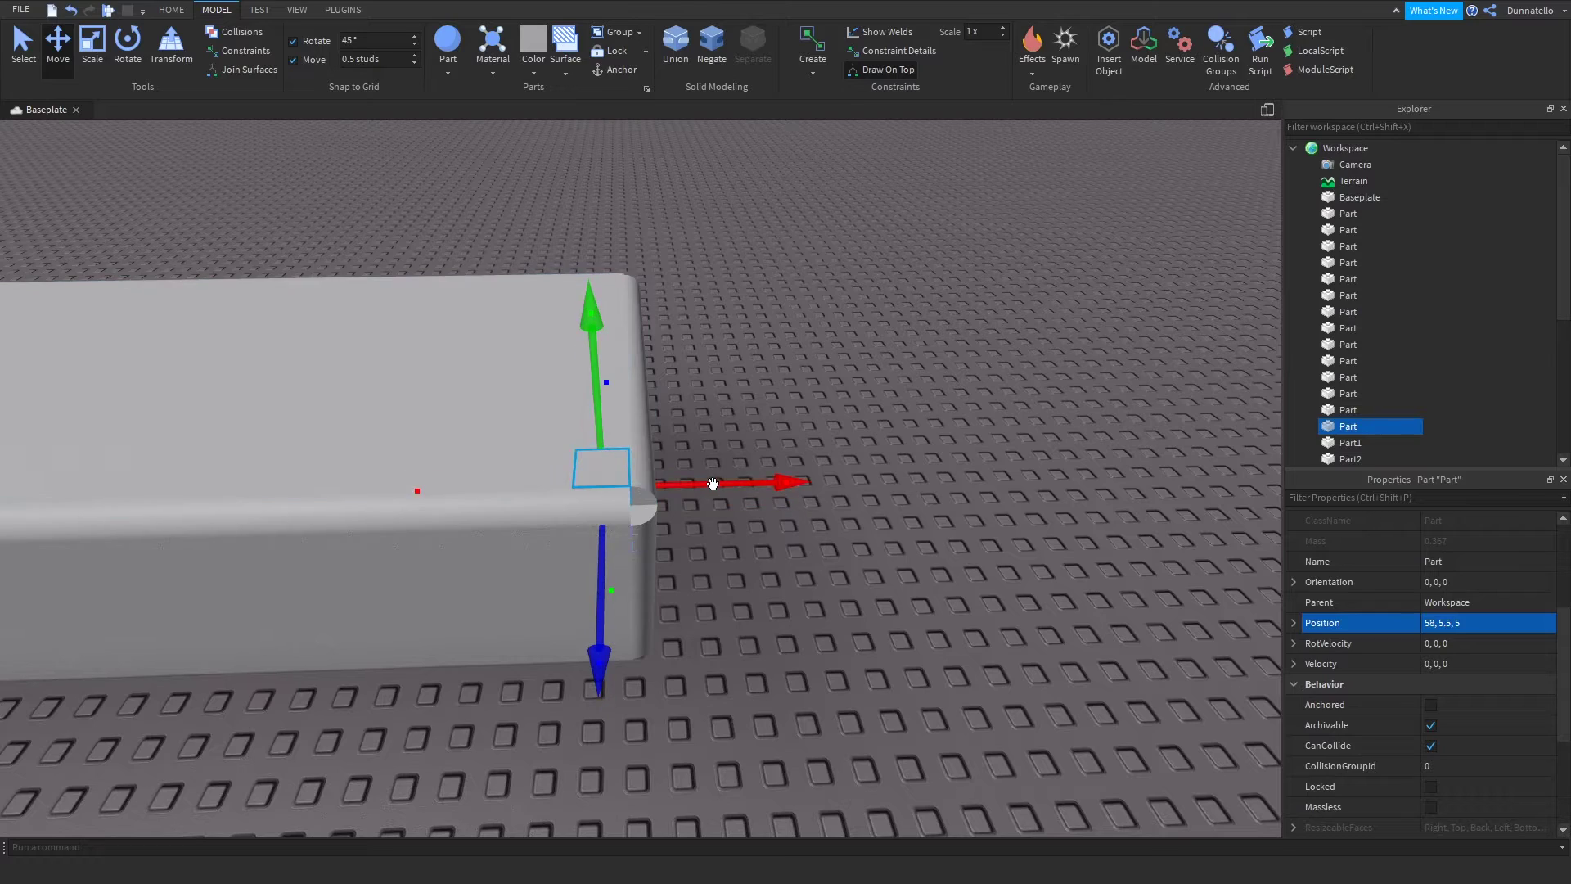
pyautogui.moveTo(711, 484); pyautogui.dragTo(743, 487)
pyautogui.moveTo(623, 659); pyautogui.dragTo(625, 661)
# Step: Copy the sphere down to the lower corner and copy both spheres across to the other two corners of that end
pyautogui.moveTo(656, 641)
pyautogui.mouseDown(button='right')
pyautogui.moveTo(642, 603)
pyautogui.moveTo(656, 641)
pyautogui.mouseUp(button='right')
pyautogui.moveTo(674, 260); pyautogui.dragTo(676, 610)
pyautogui.keyDown('ctrl'); pyautogui.click(661, 369); pyautogui.keyUp('ctrl')
pyautogui.scroll(-3, 661, 370)
pyautogui.moveTo(657, 400); pyautogui.dragTo(654, 396, button='right')
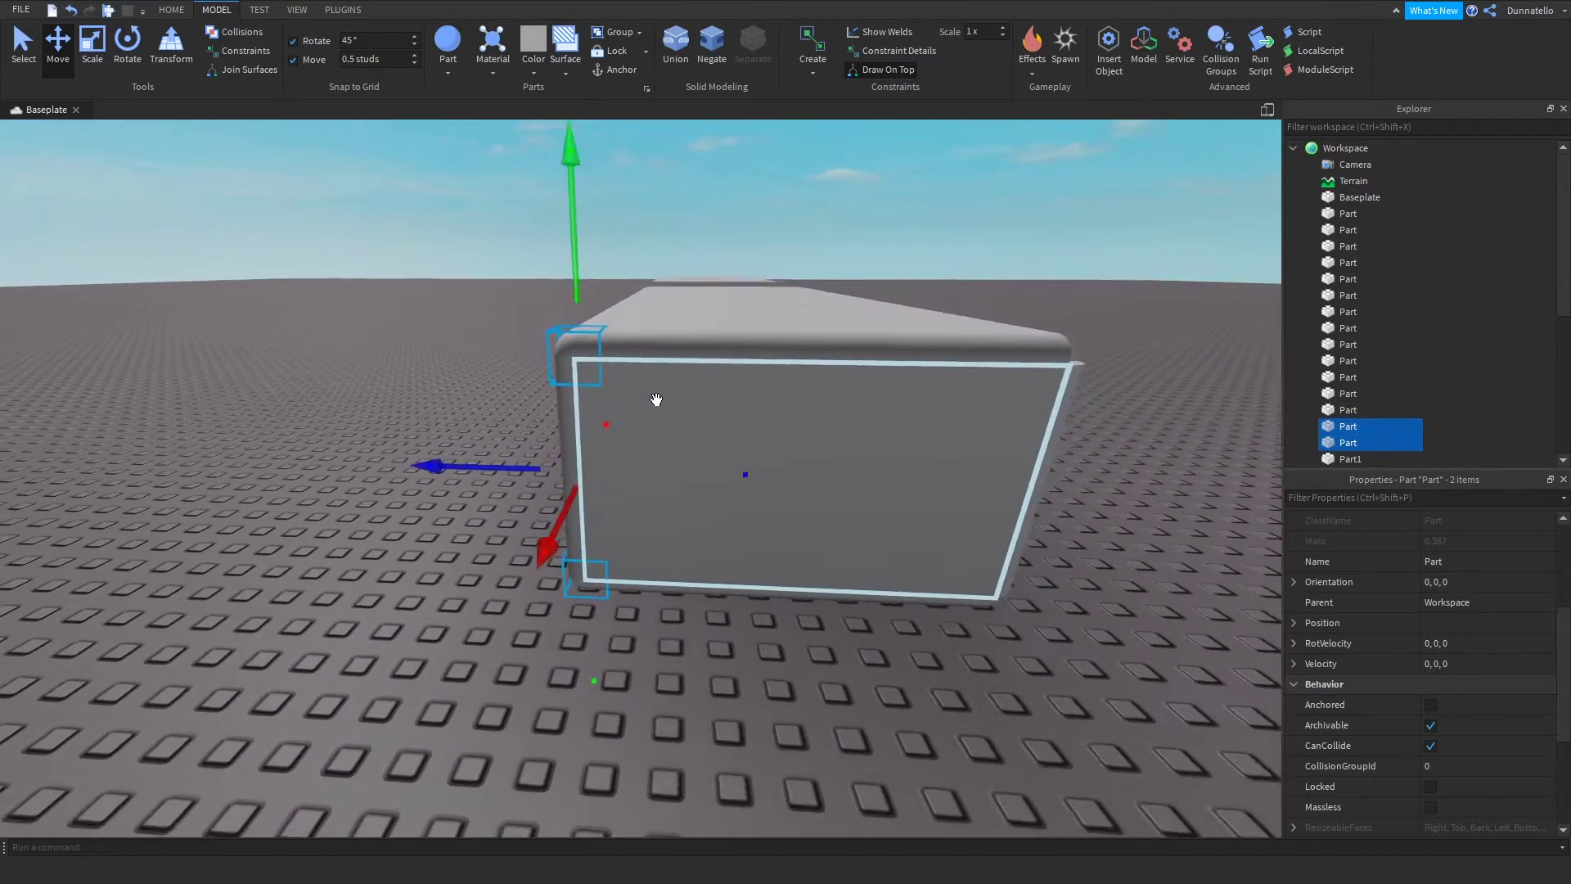
pyautogui.moveTo(737, 486); pyautogui.dragTo(822, 490)
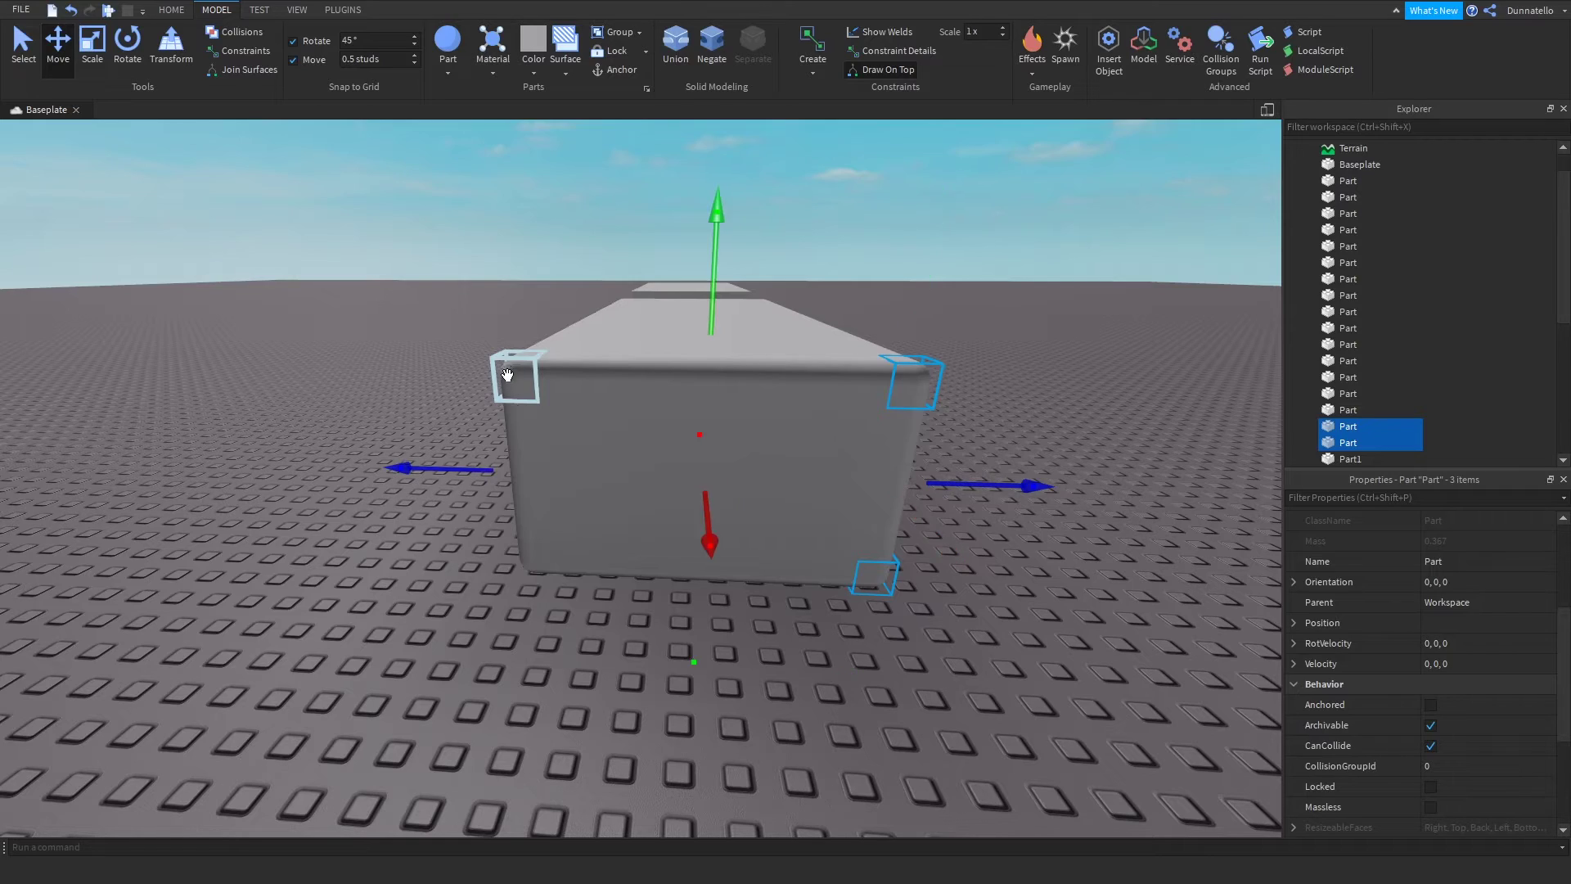
# Step: Duplicate all four corner spheres together and move the copies to the corners of the block's opposite end
pyautogui.keyDown('ctrl'); pyautogui.click(526, 566); pyautogui.keyUp('ctrl')
pyautogui.moveTo(736, 586); pyautogui.dragTo(738, 586, button='right')
pyautogui.scroll(-6, 738, 586)
pyautogui.scroll(1, 578, 553)
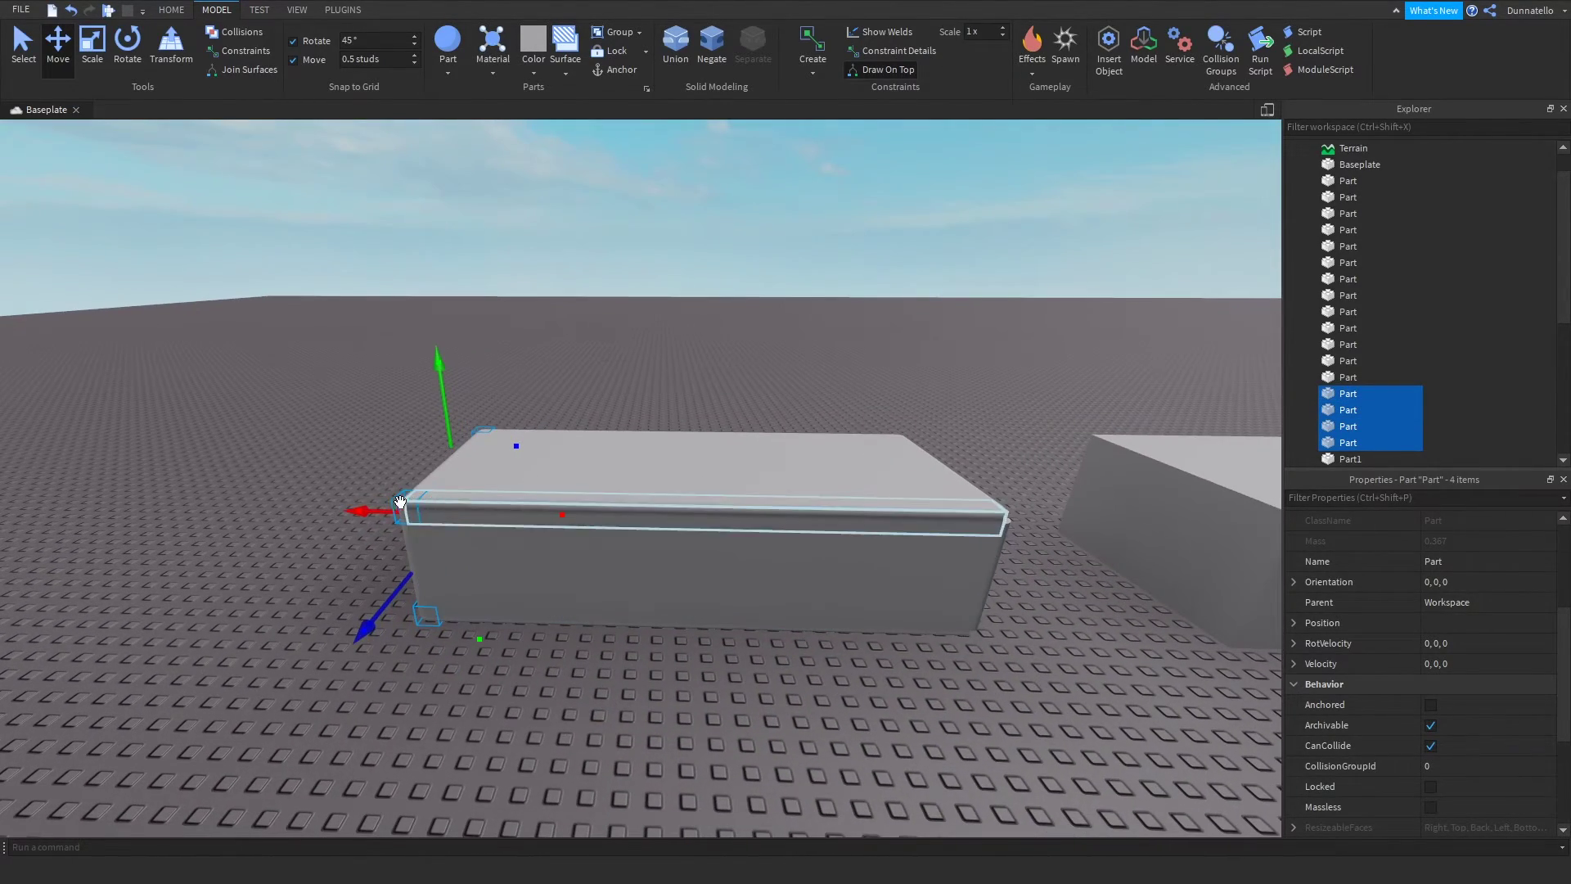
pyautogui.hotkey('ctrl', 'd')
pyautogui.moveTo(363, 509); pyautogui.dragTo(456, 521)
pyautogui.press('d')
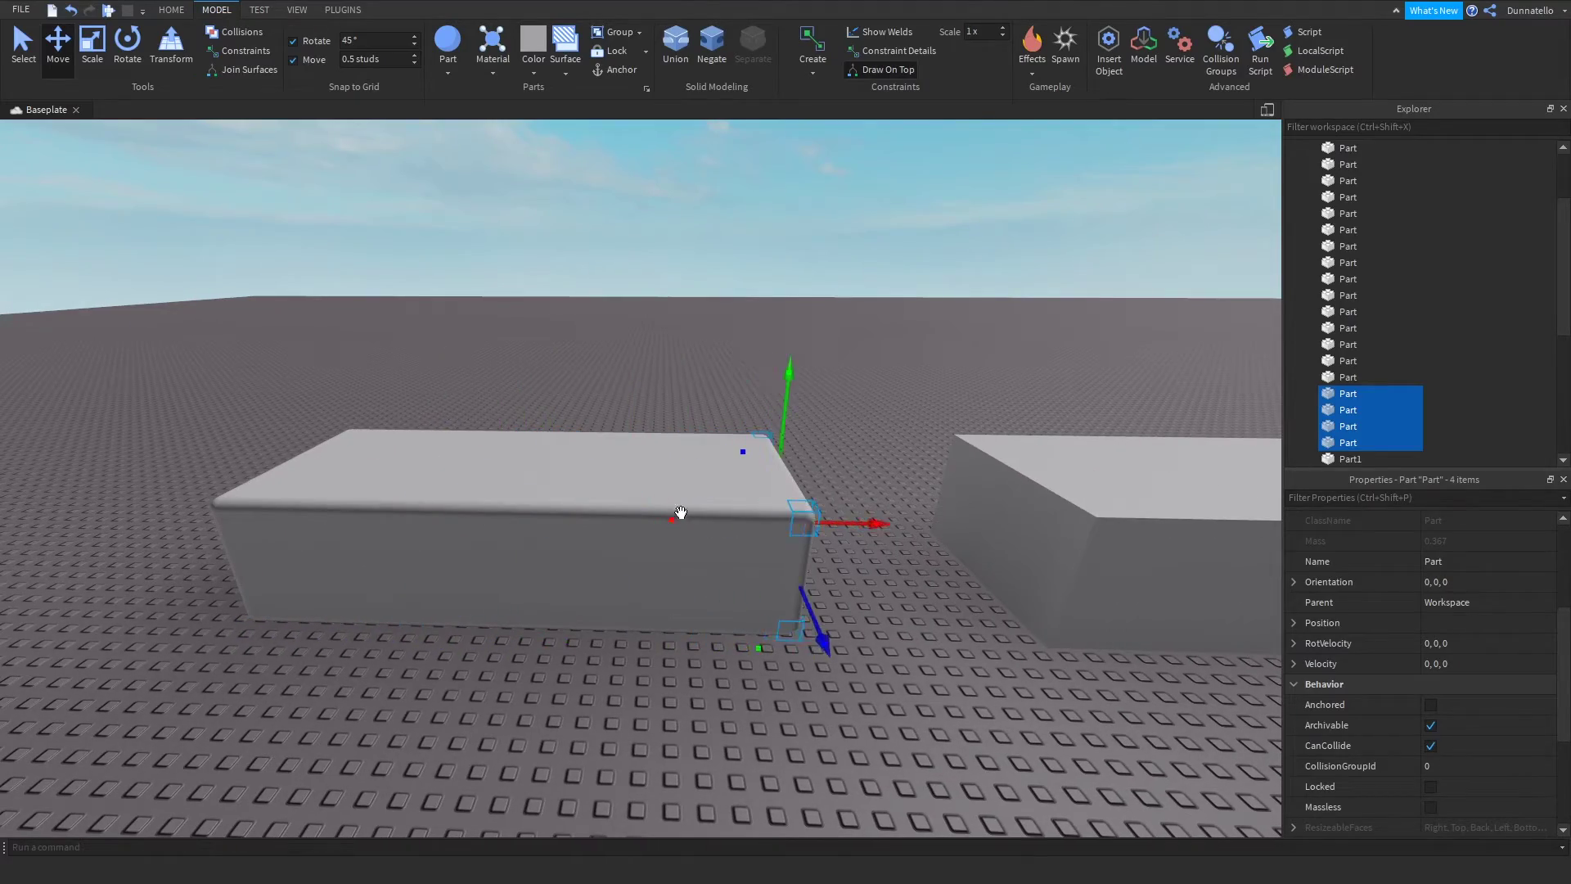
# Step: Select all parts of the rounded block together and group them into a model
pyautogui.click(834, 405)
pyautogui.press('w')
pyautogui.moveTo(835, 405); pyautogui.dragTo(519, 298, button='right')
pyautogui.press('s')
pyautogui.moveTo(517, 292); pyautogui.dragTo(1162, 597)
pyautogui.hotkey('ctrl', 'g')
pyautogui.press('w')
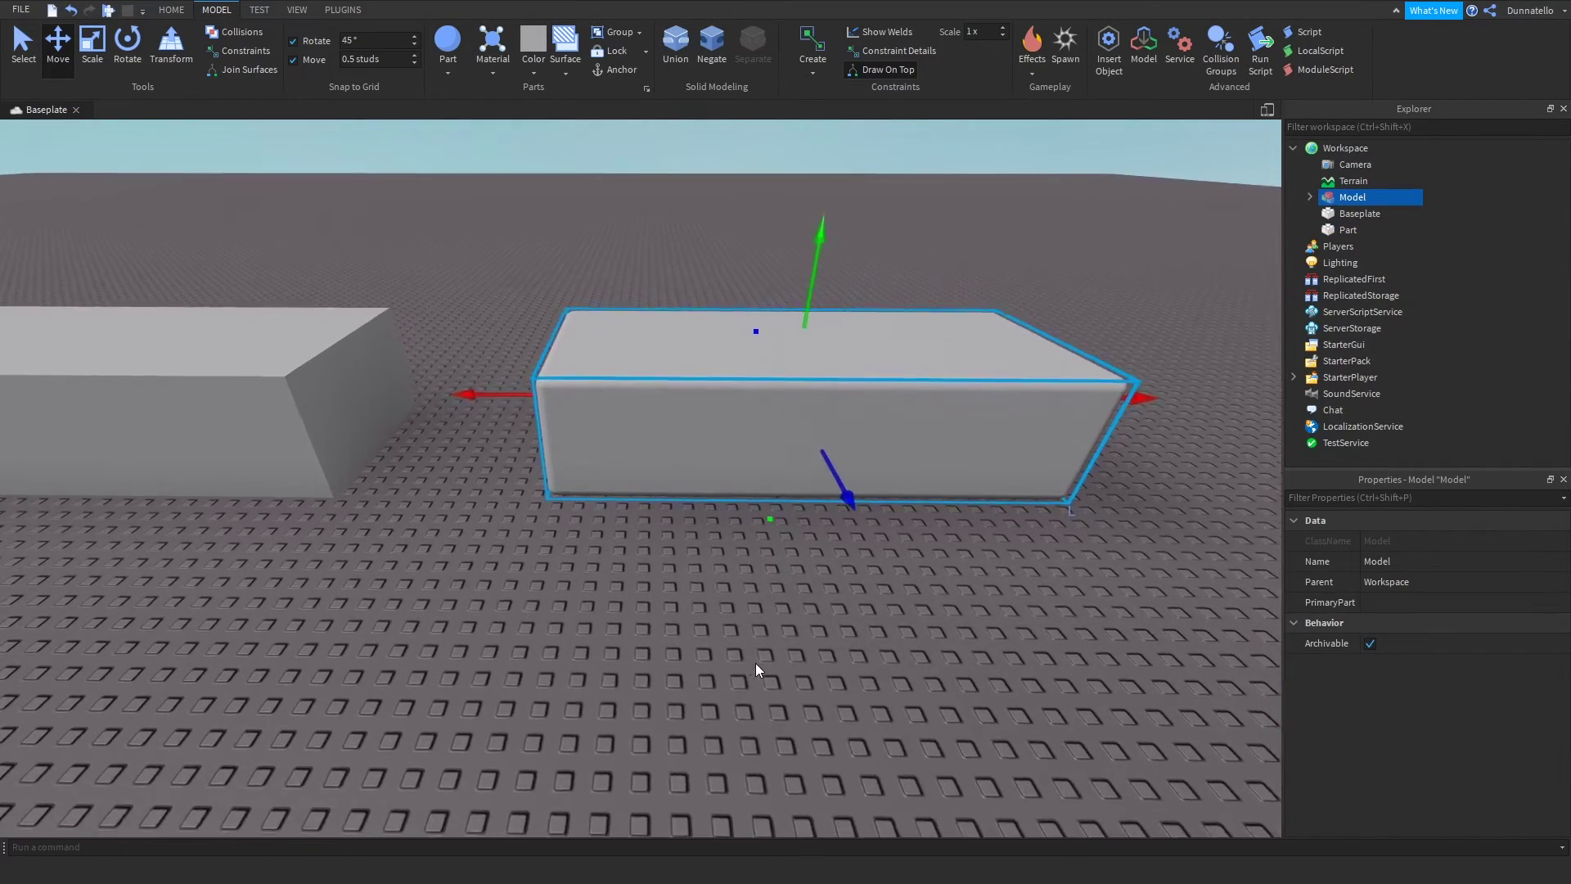
# Step: Lift the grouped block above the baseplate and rotate it through a full turn in 90-degree increments
pyautogui.click(755, 662)
pyautogui.moveTo(754, 663); pyautogui.dragTo(755, 663, button='right')
pyautogui.press('a')
pyautogui.scroll(-5, 873, 491)
pyautogui.click(743, 448)
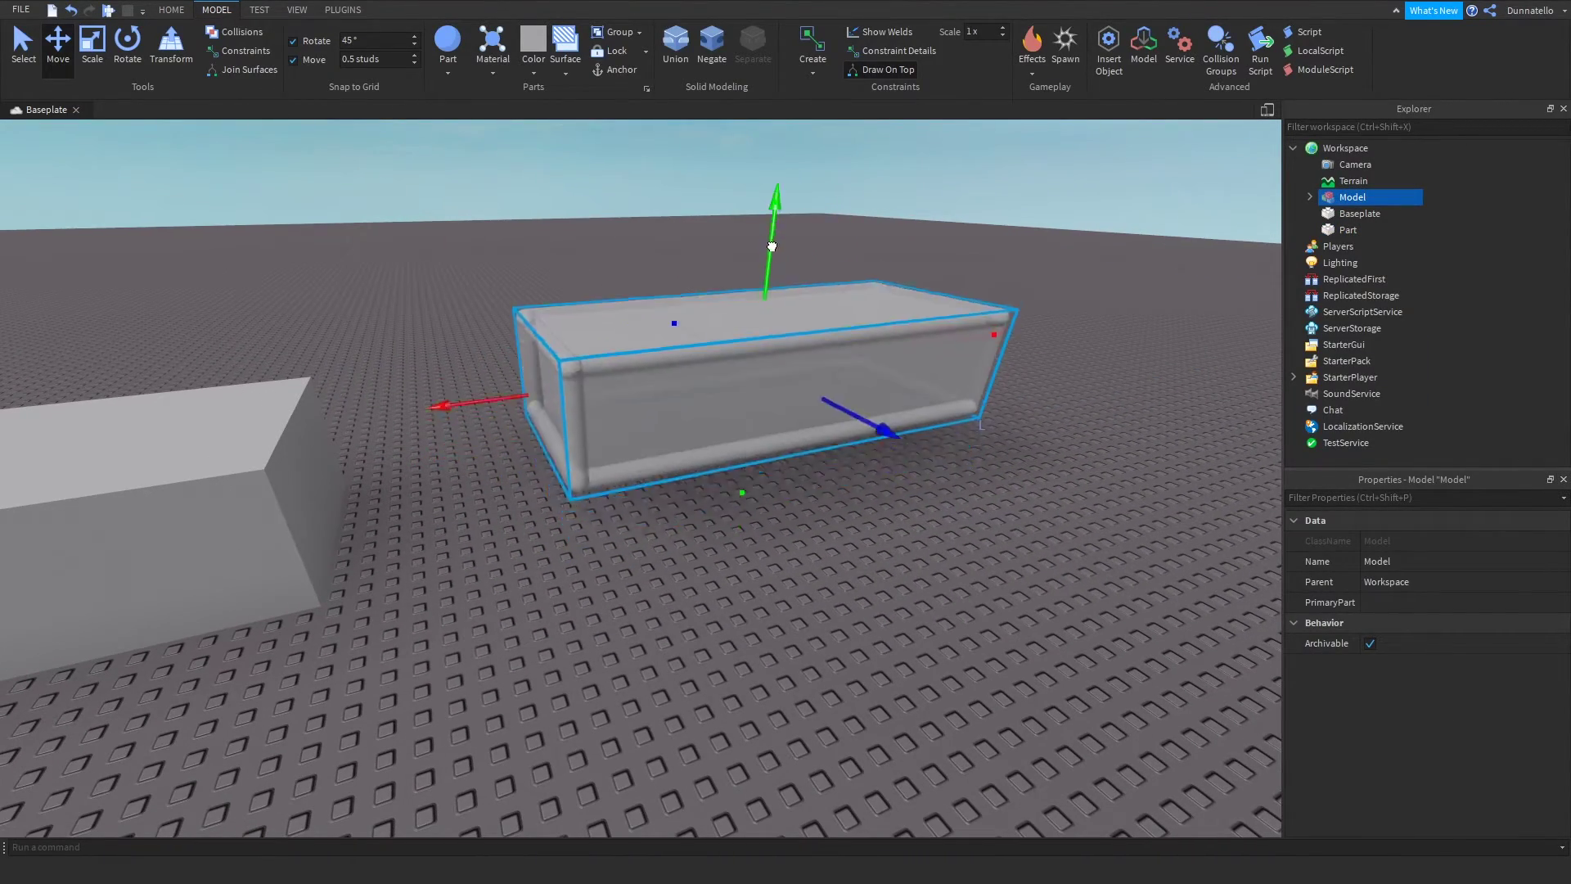
pyautogui.moveTo(772, 246); pyautogui.dragTo(774, 215)
pyautogui.hotkey('ctrl', 'r')
pyautogui.hotkey('ctrl', 'r')
pyautogui.hotkey('ctrl', 'r')
pyautogui.hotkey('ctrl', 'r')
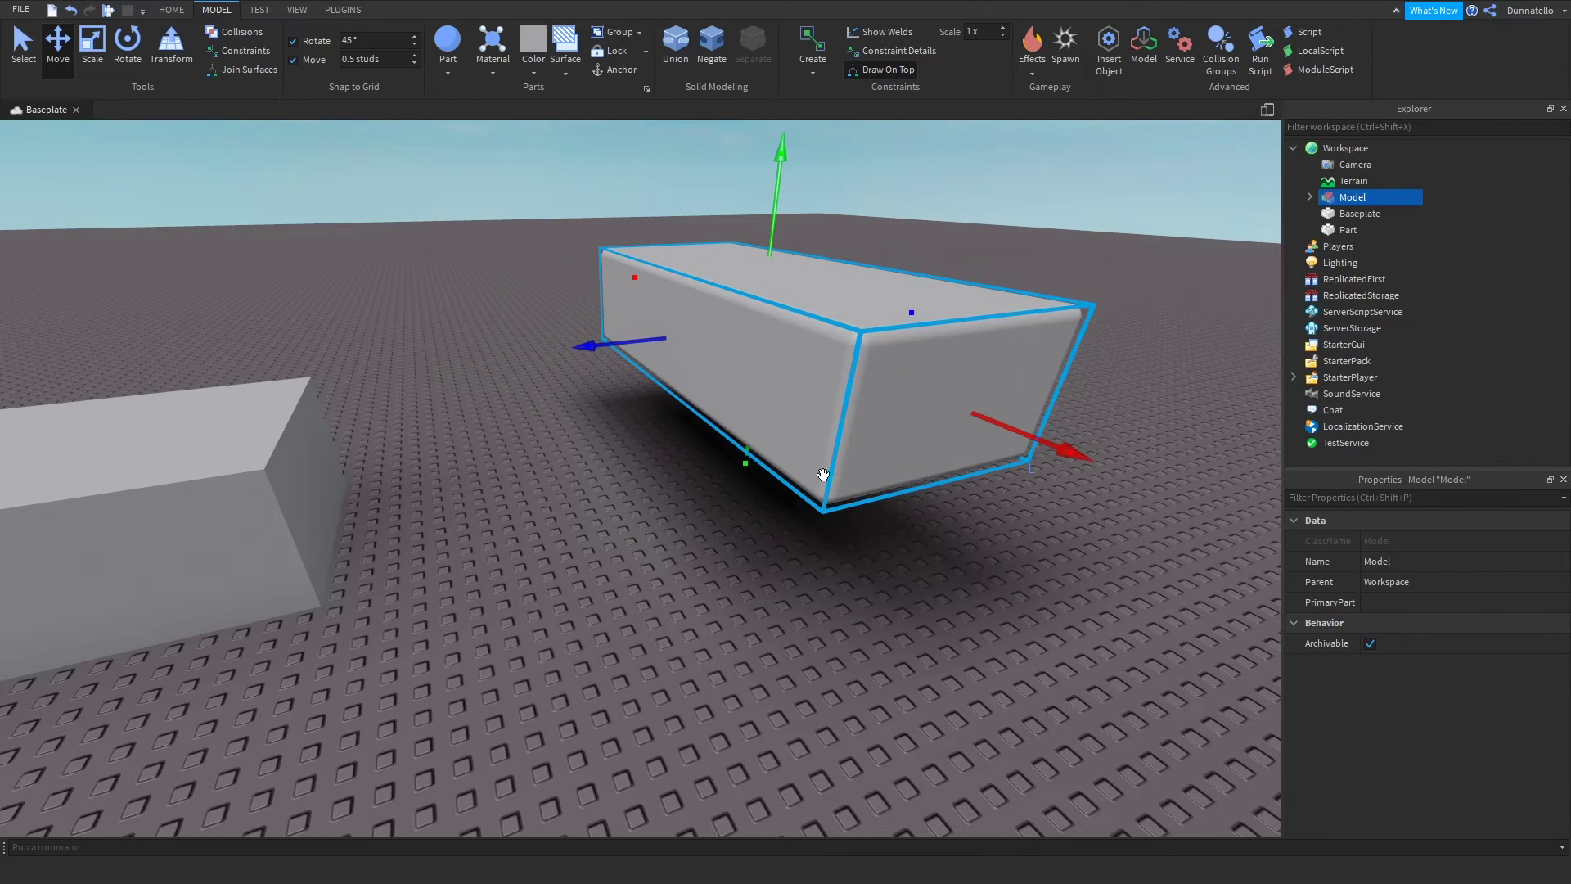
# Step: Lower the grouped block back onto the baseplate and deselect it
pyautogui.click(715, 606)
pyautogui.click(748, 371)
pyautogui.moveTo(789, 203); pyautogui.dragTo(784, 282)
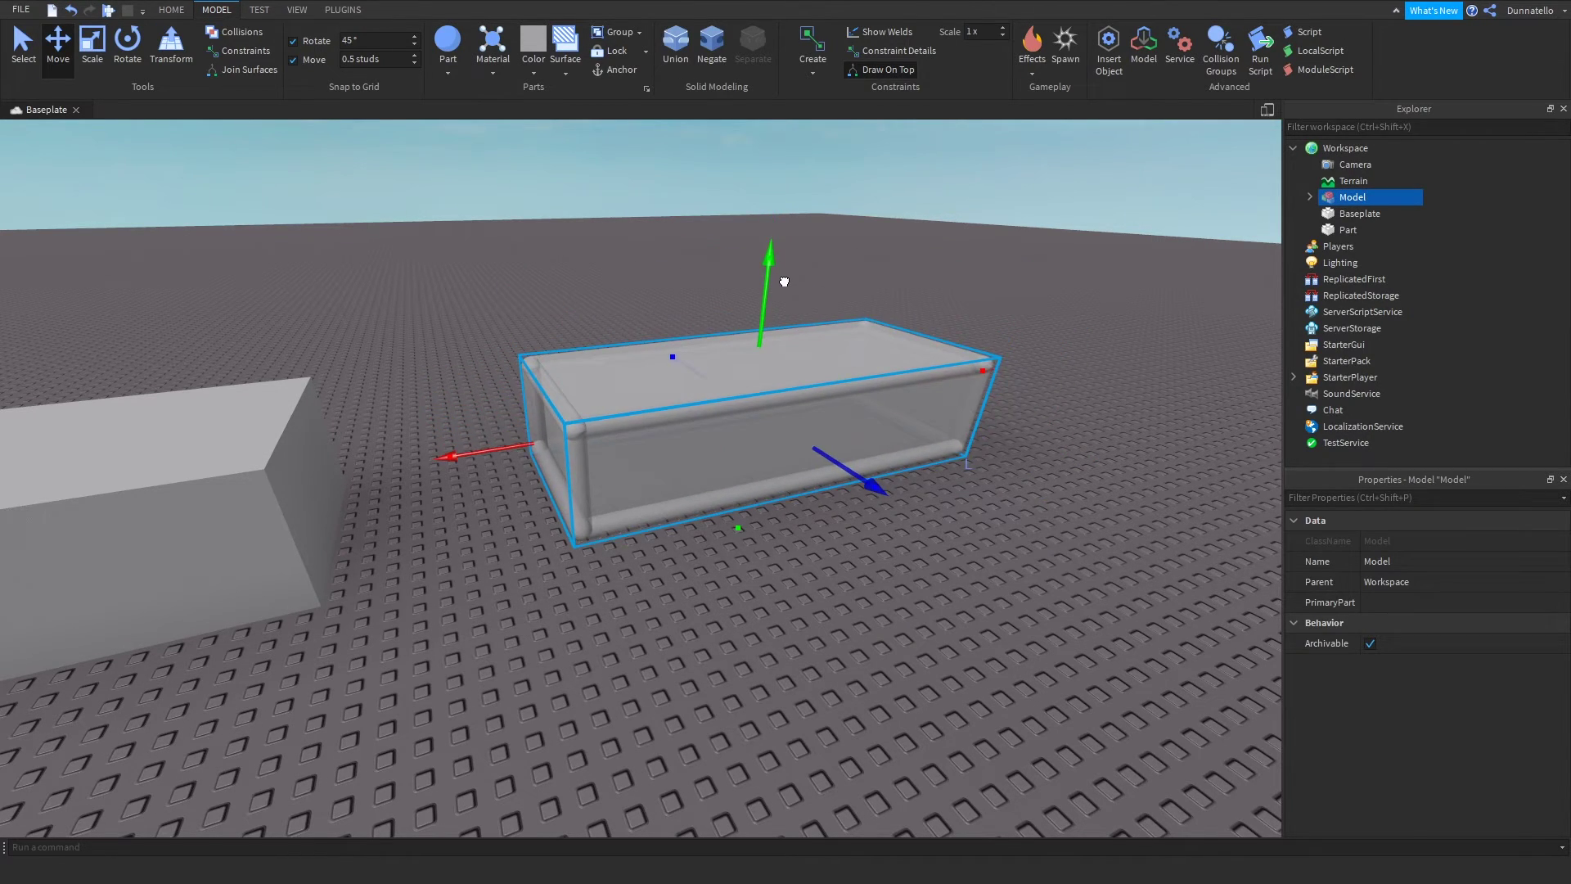
pyautogui.click(709, 569)
pyautogui.scroll(5, 710, 570)
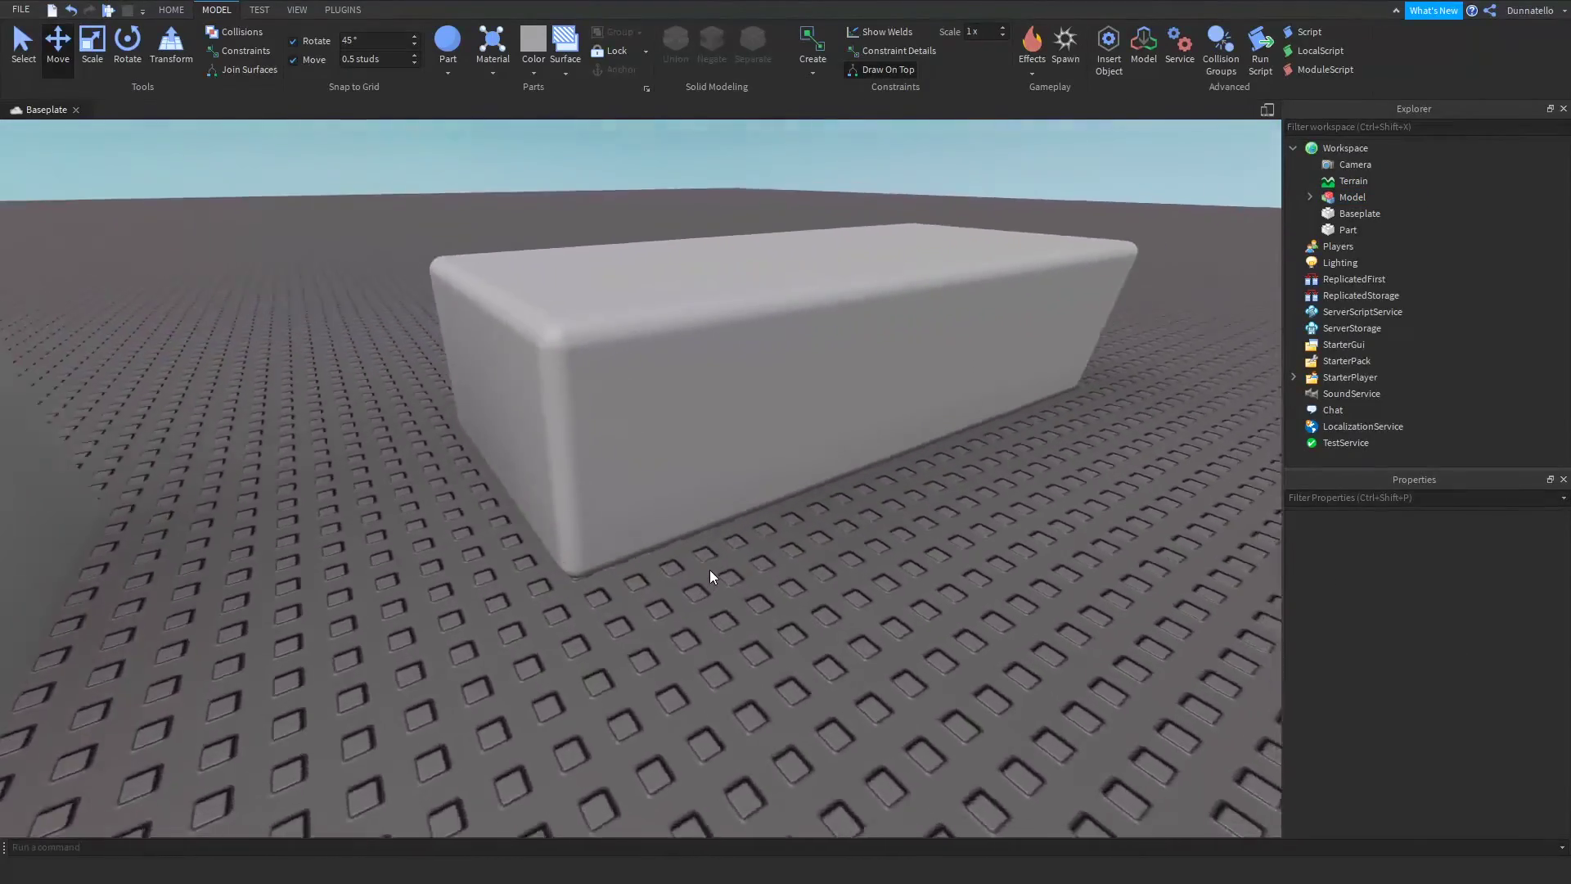